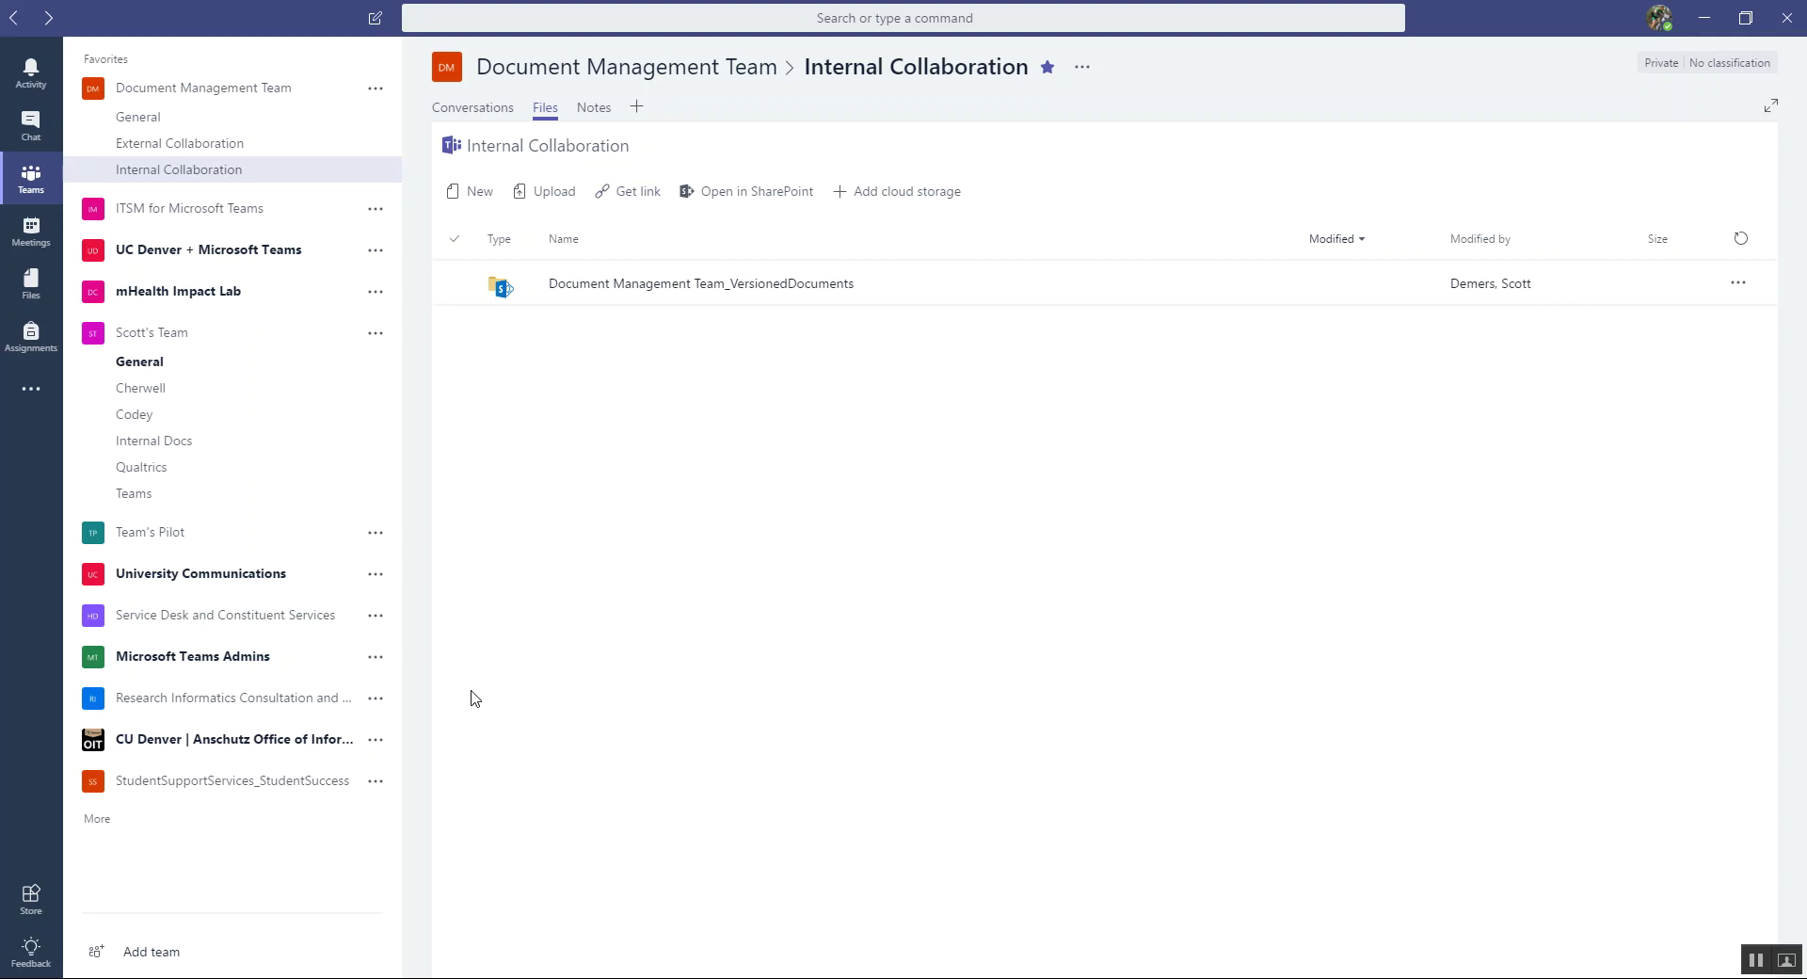
# - Open the Internal Collaboration channel's files in SharePoint and close all the other browser tabs
pyautogui.click(769, 193)
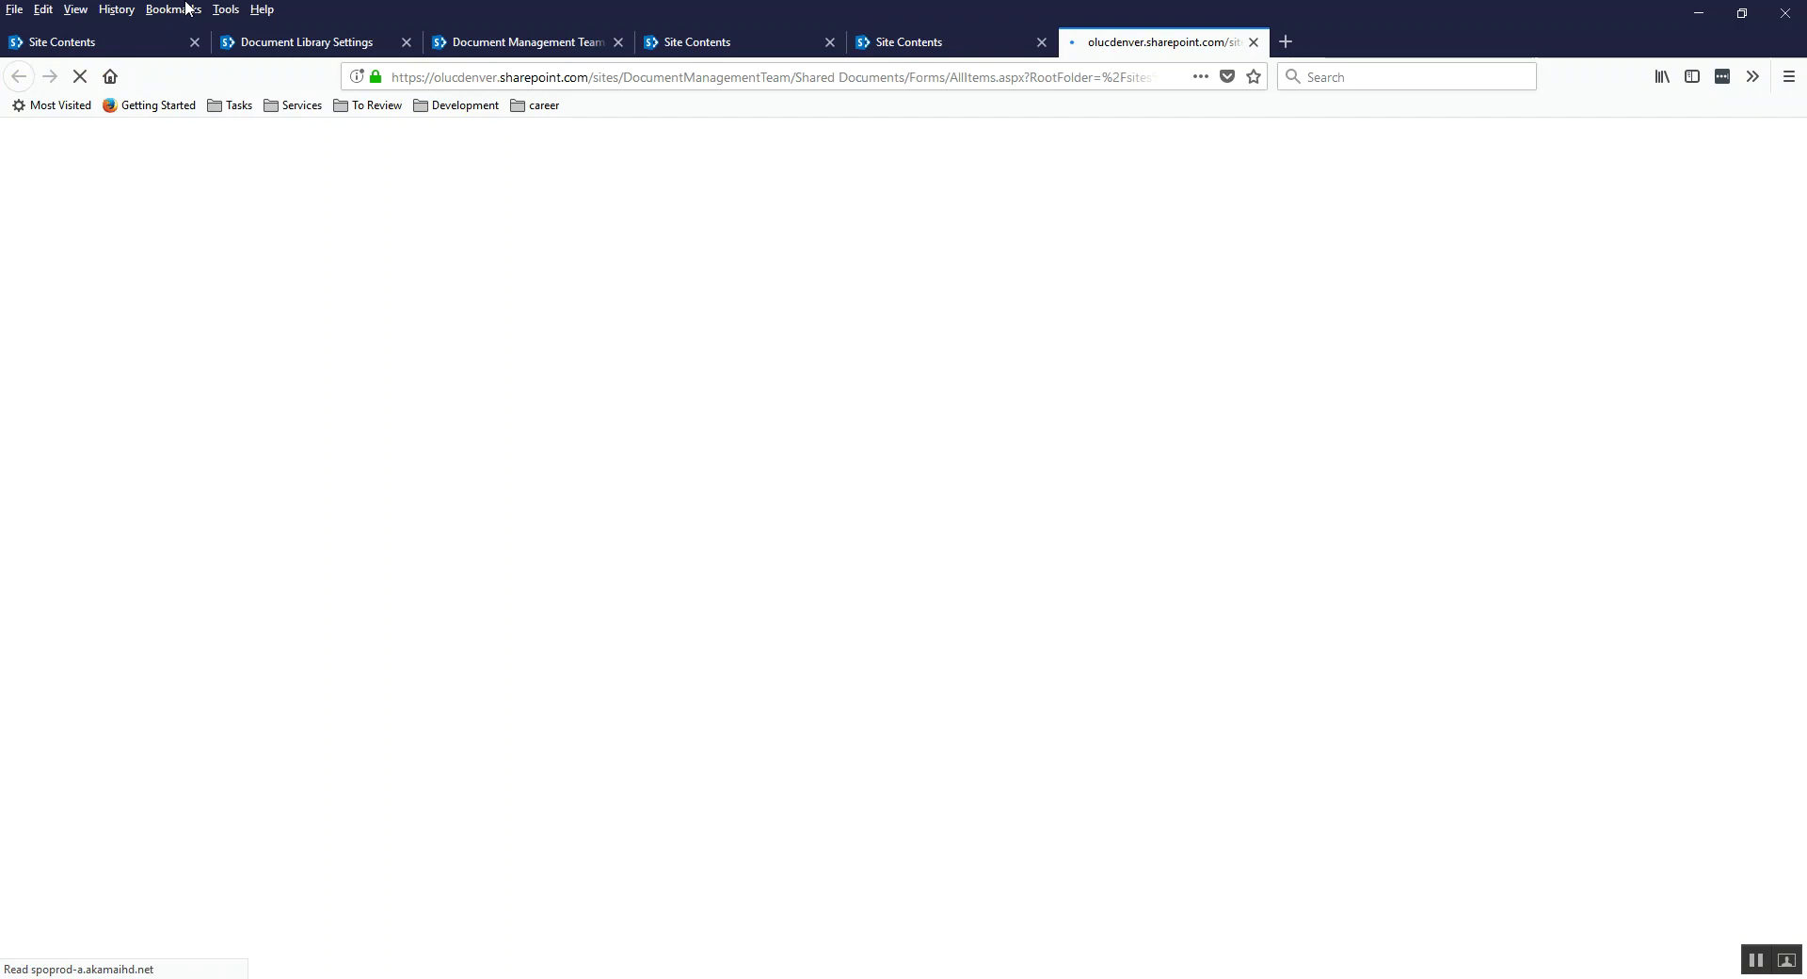
pyautogui.click(193, 42)
pyautogui.click(194, 41)
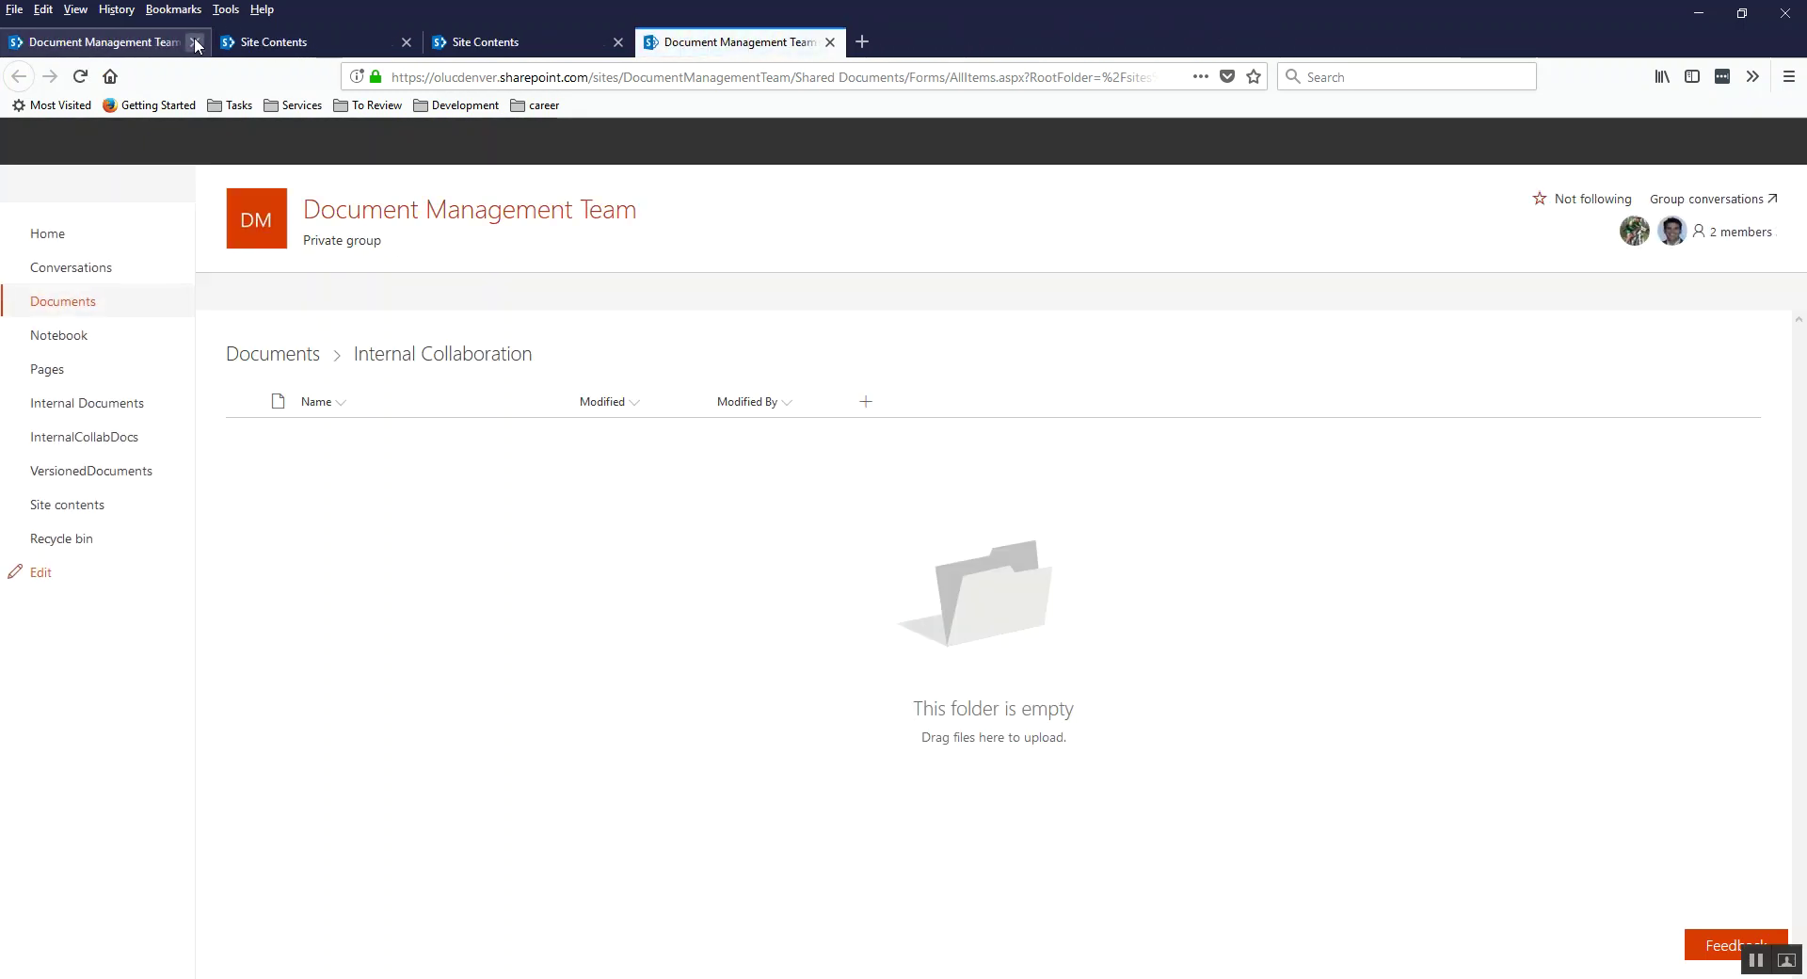
pyautogui.click(194, 41)
pyautogui.click(194, 41)
pyautogui.click(194, 41)
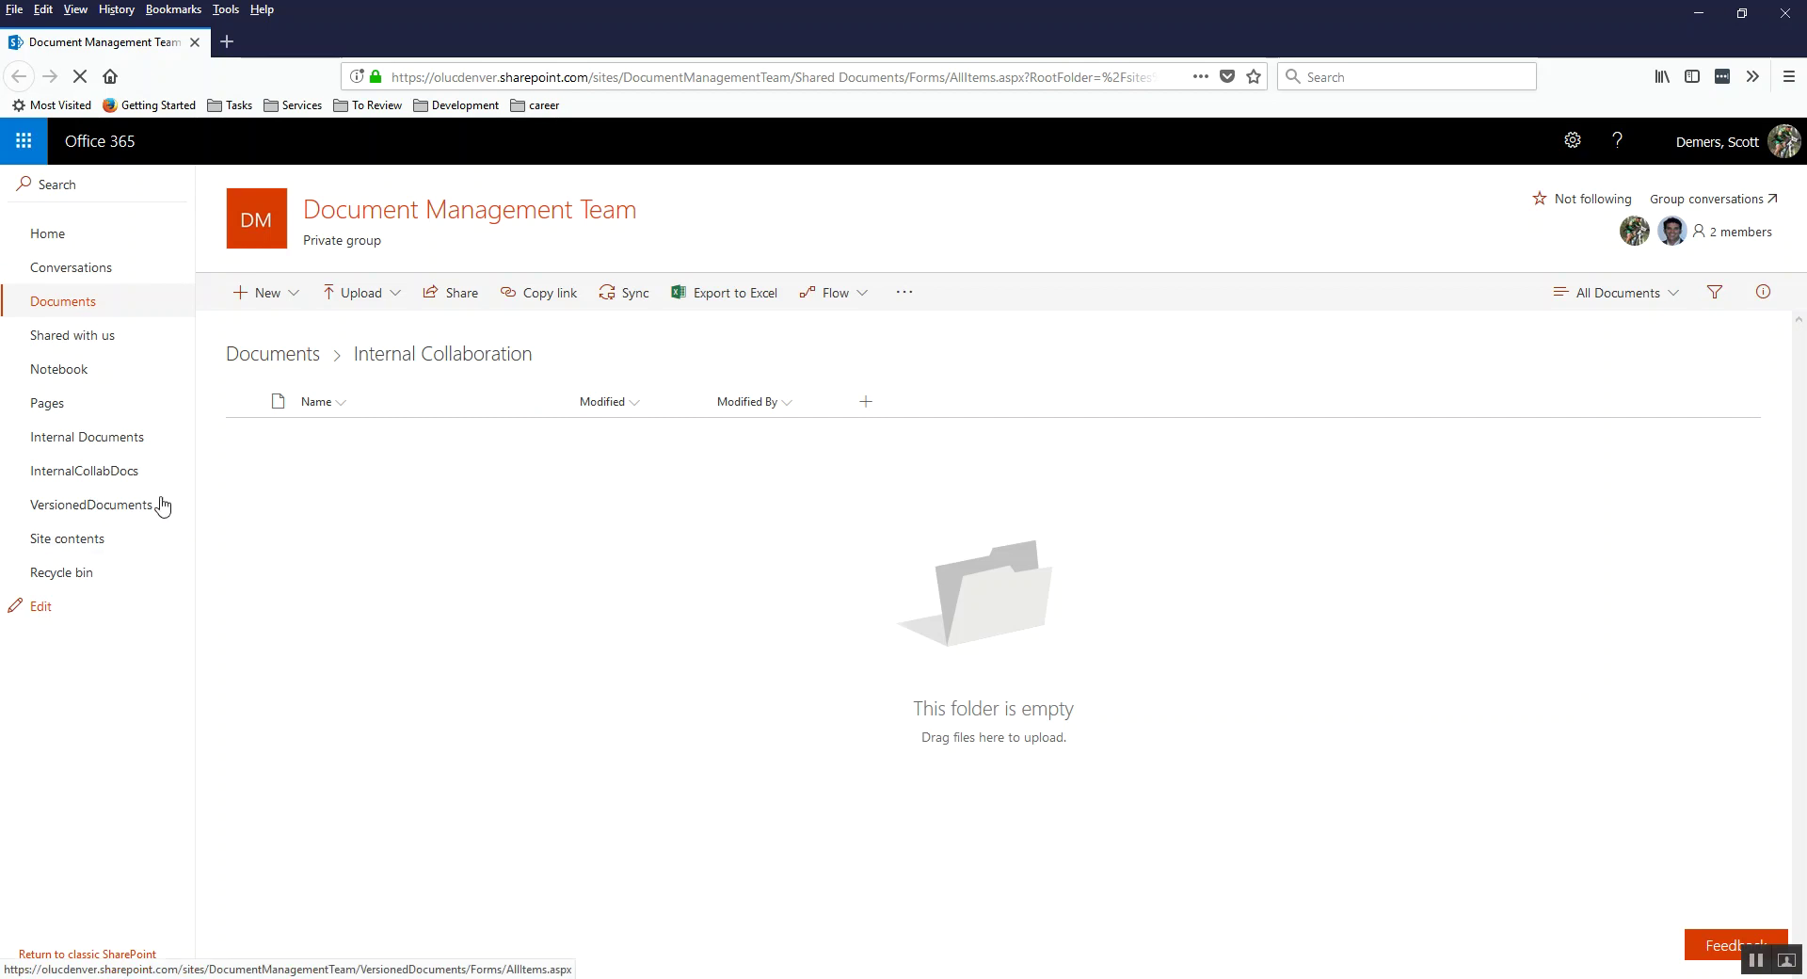
# - Open the VersionedDocuments library from the Document Management Team site contents
pyautogui.click(72, 553)
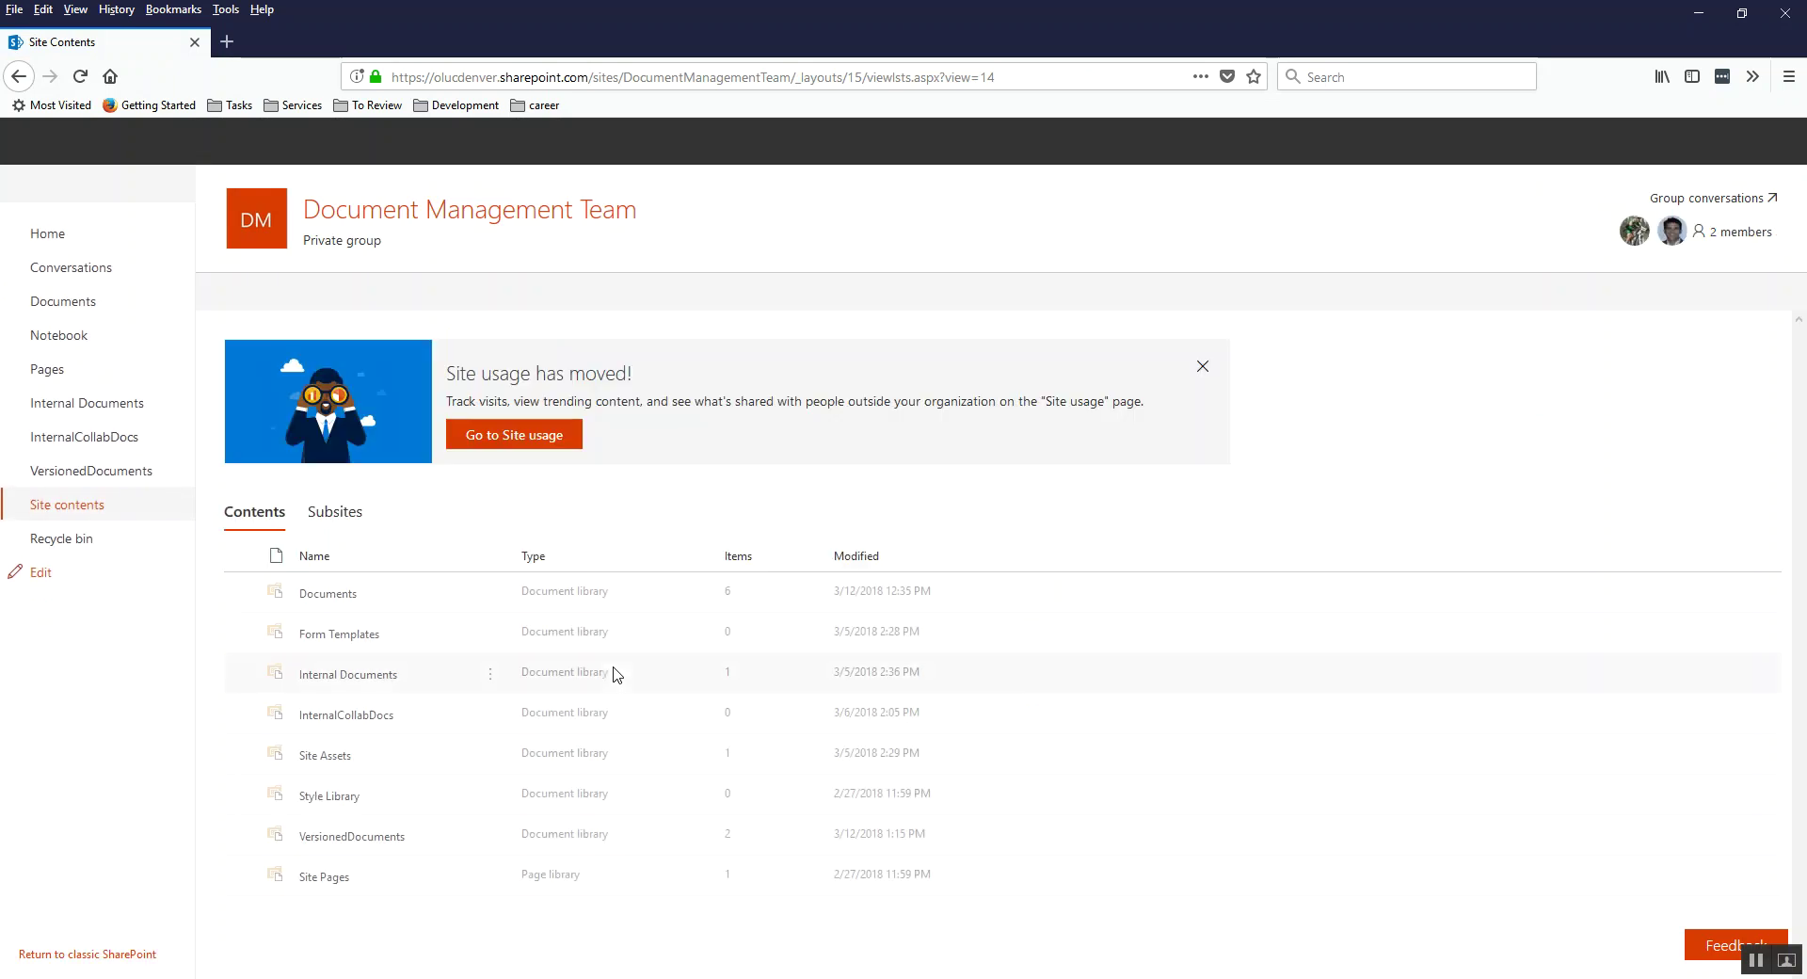
pyautogui.click(383, 840)
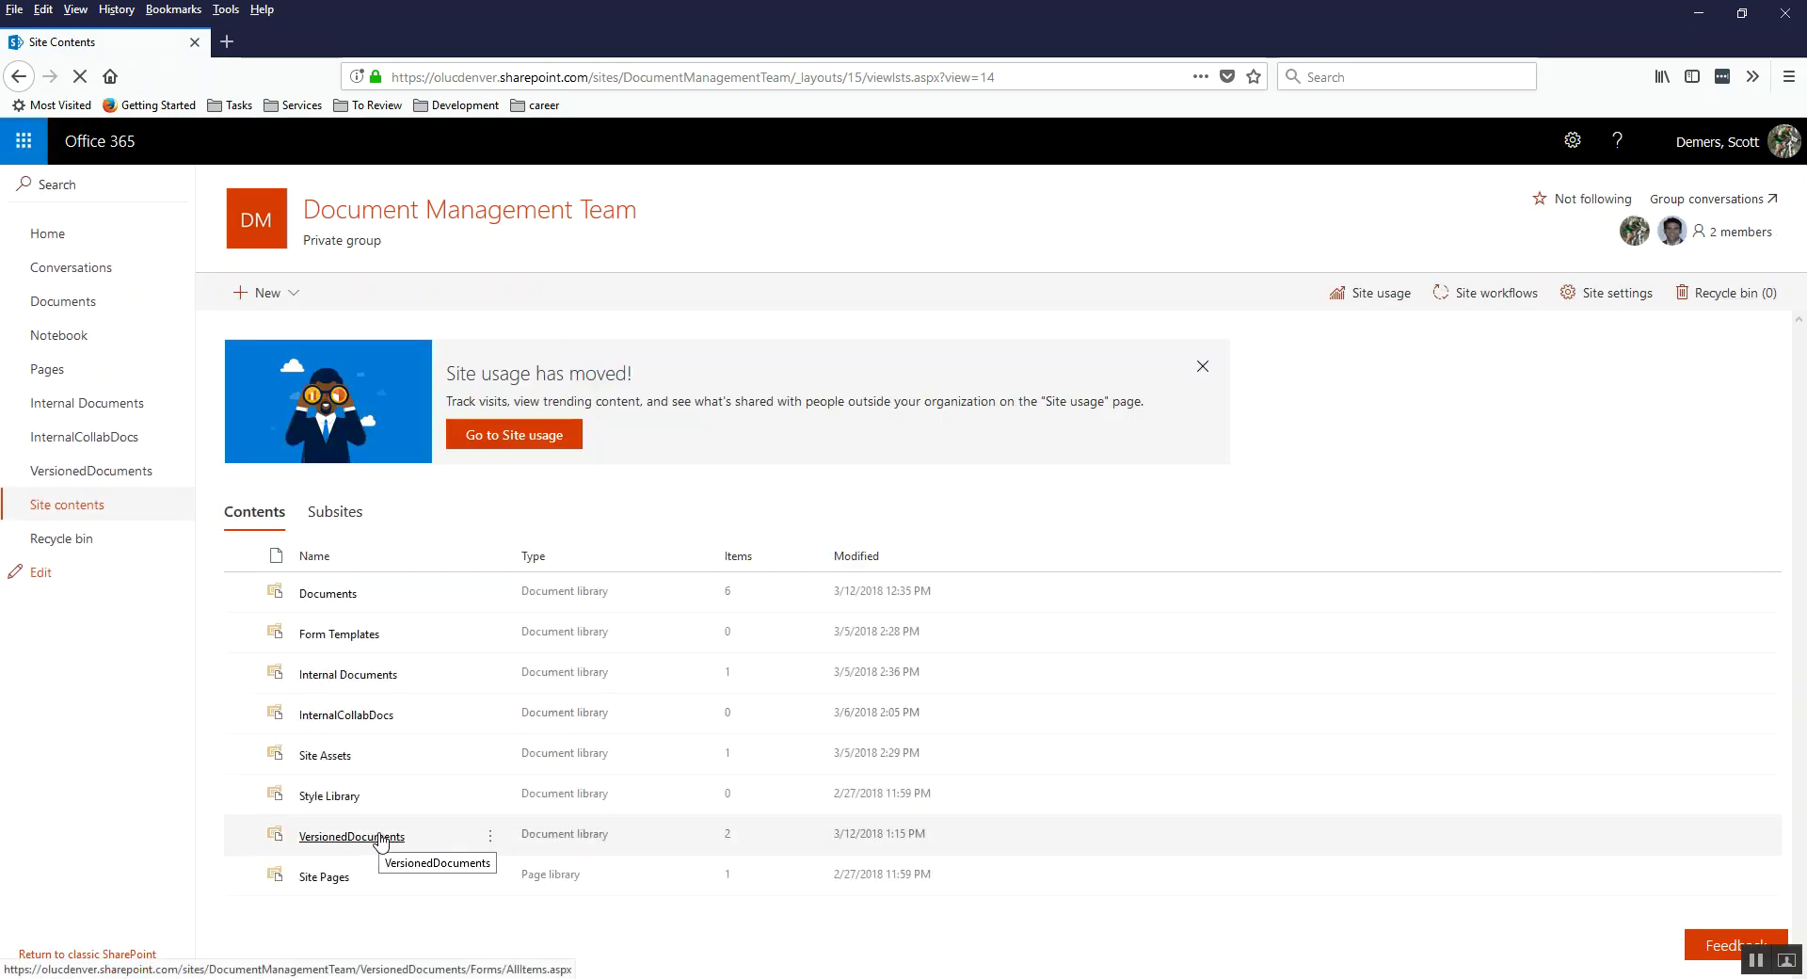
pyautogui.click(381, 841)
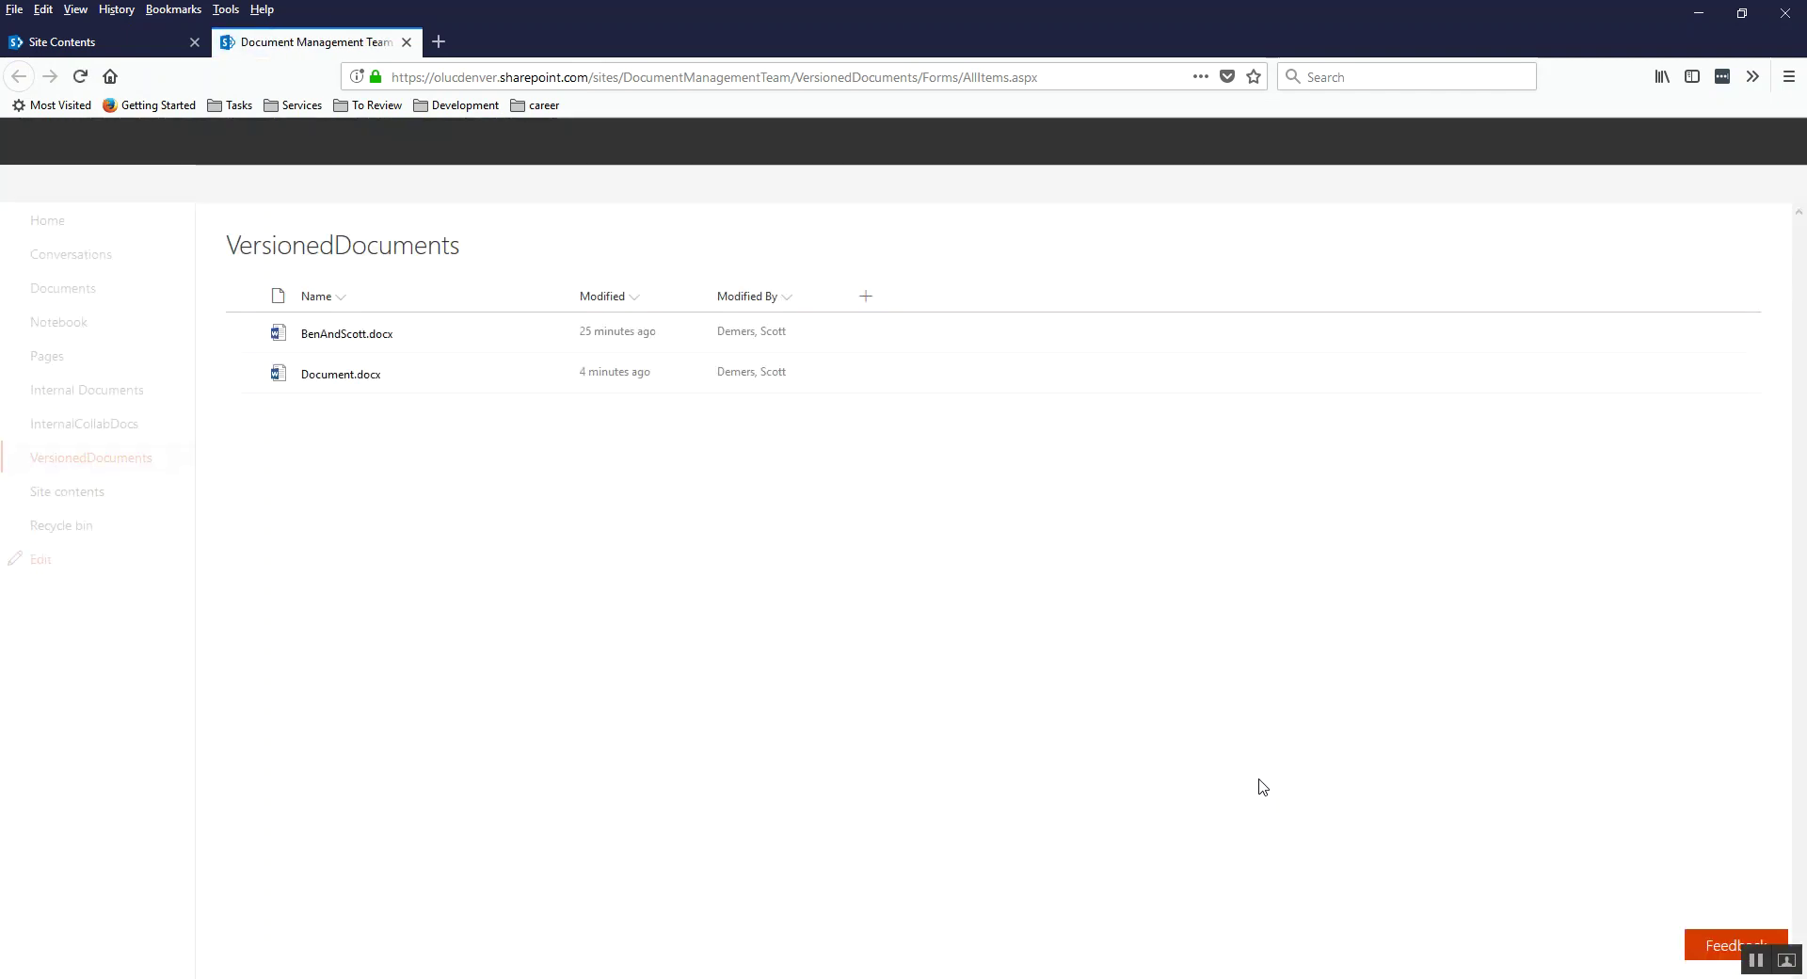
# - Review the version history of Document.docx, then close it
pyautogui.moveTo(576, 487)
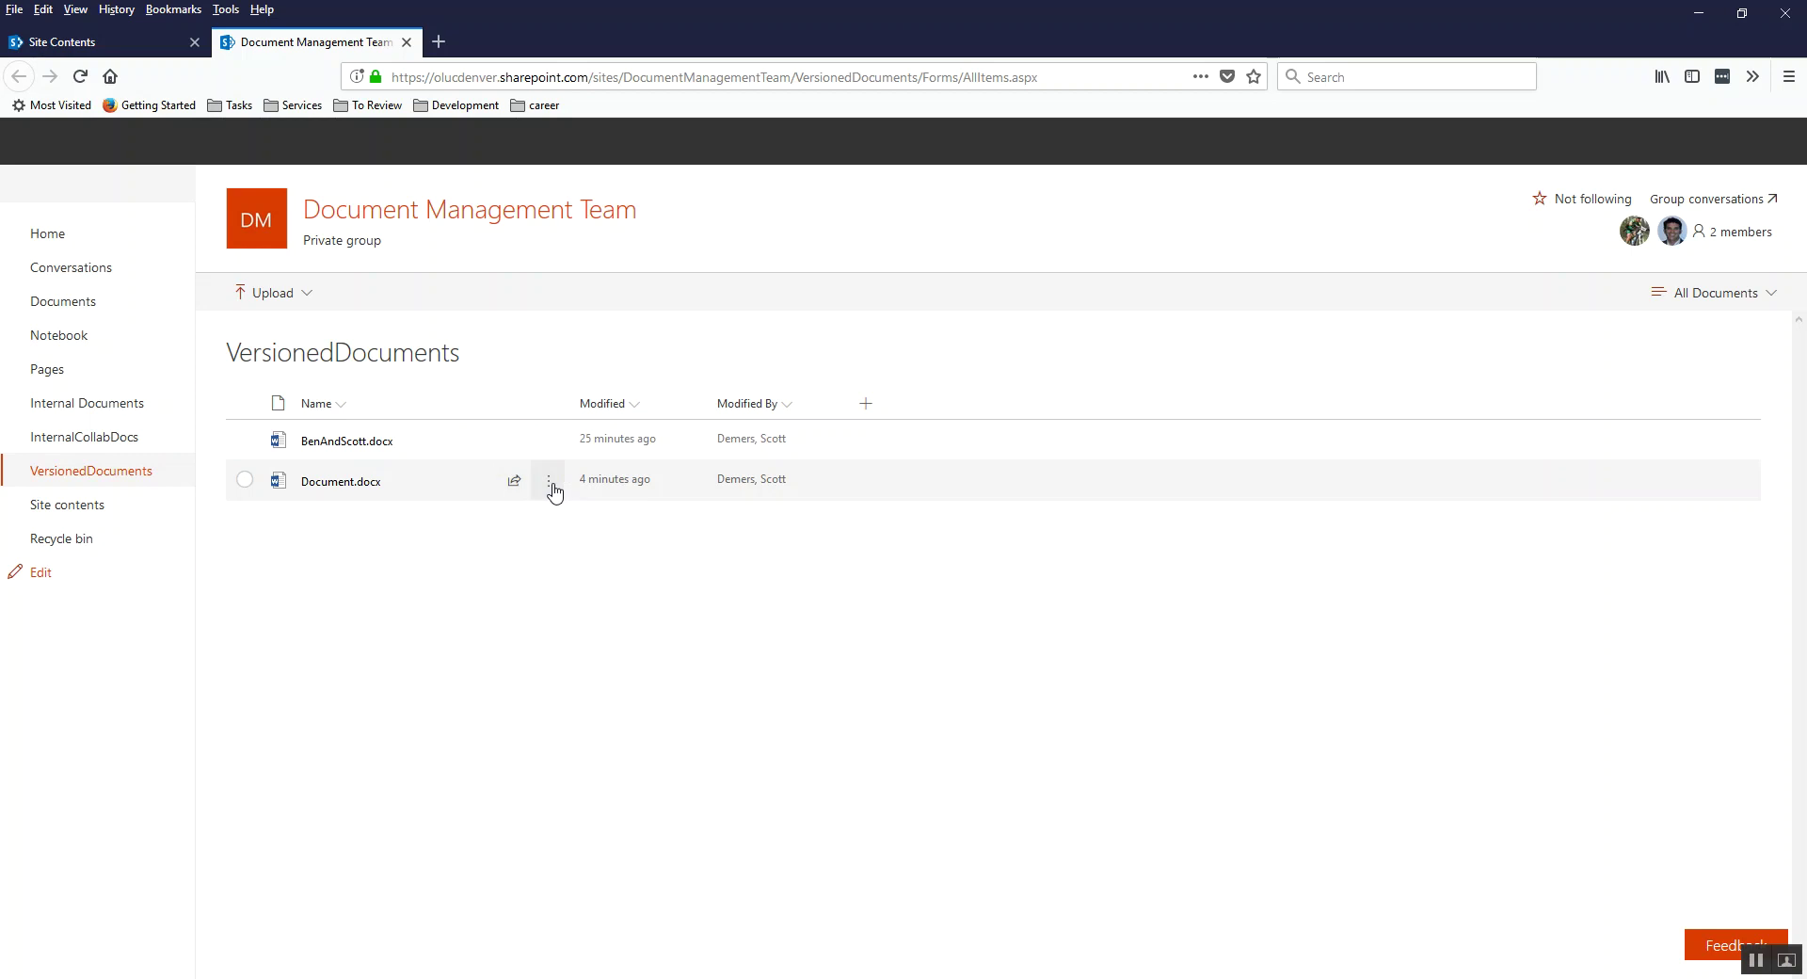
pyautogui.click(549, 482)
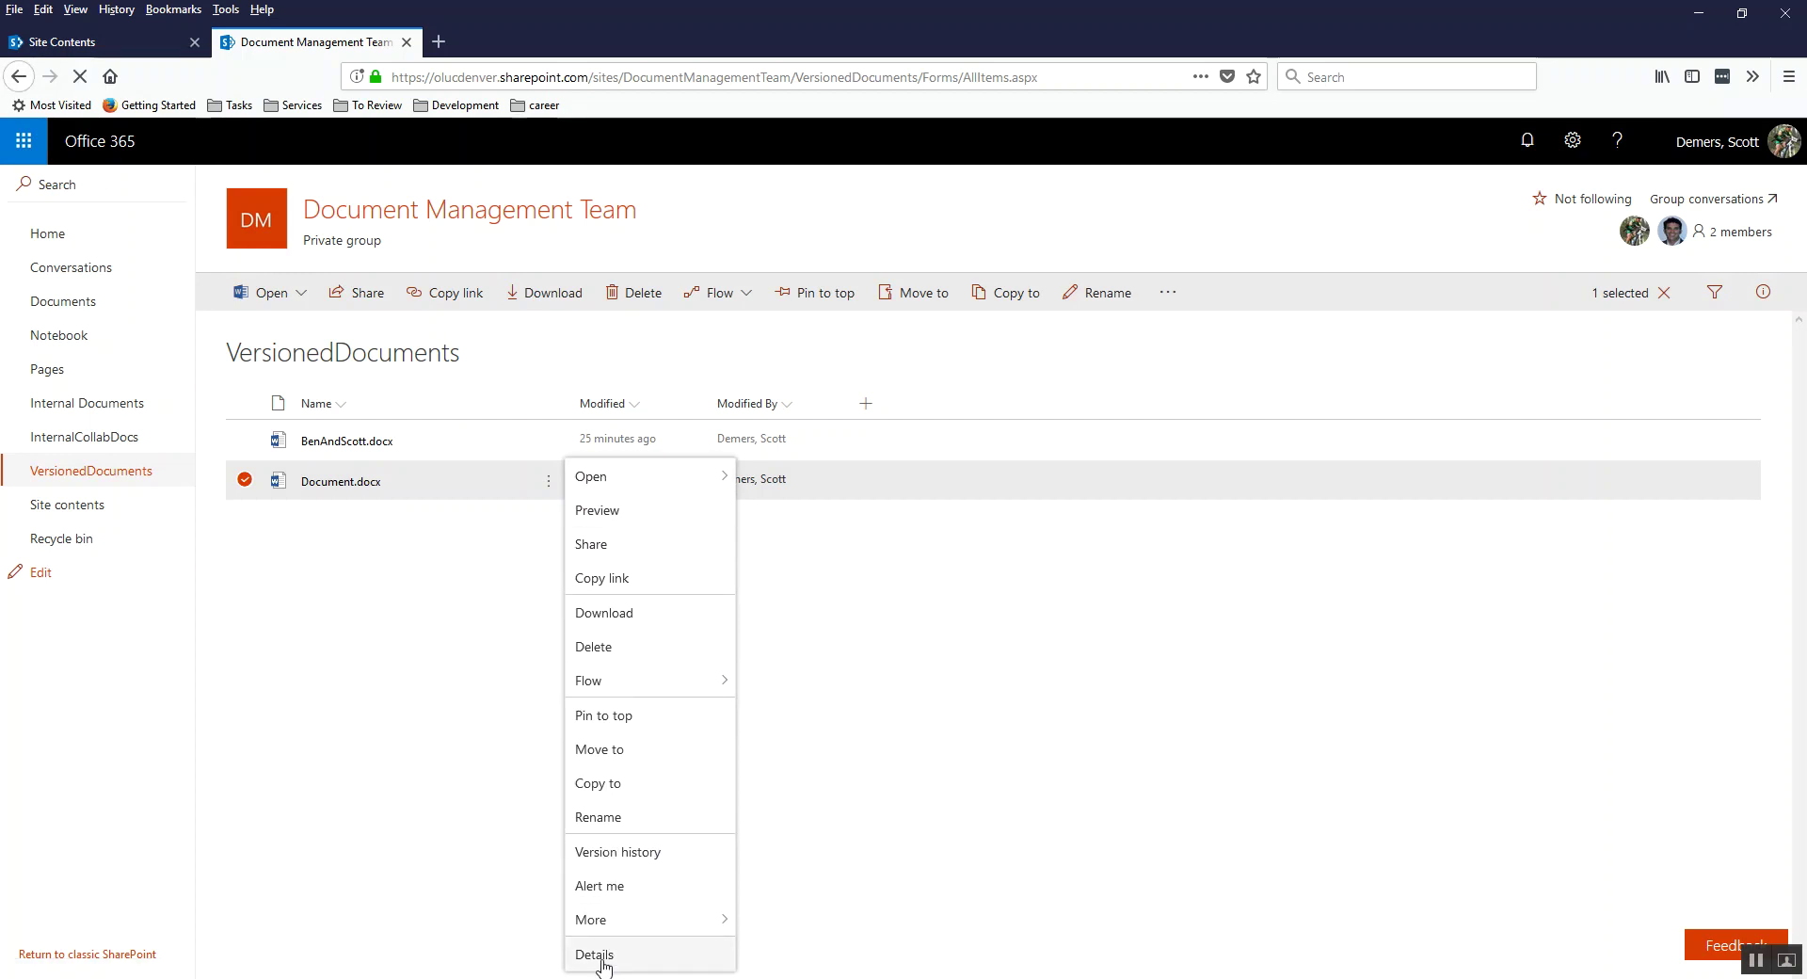
pyautogui.click(621, 853)
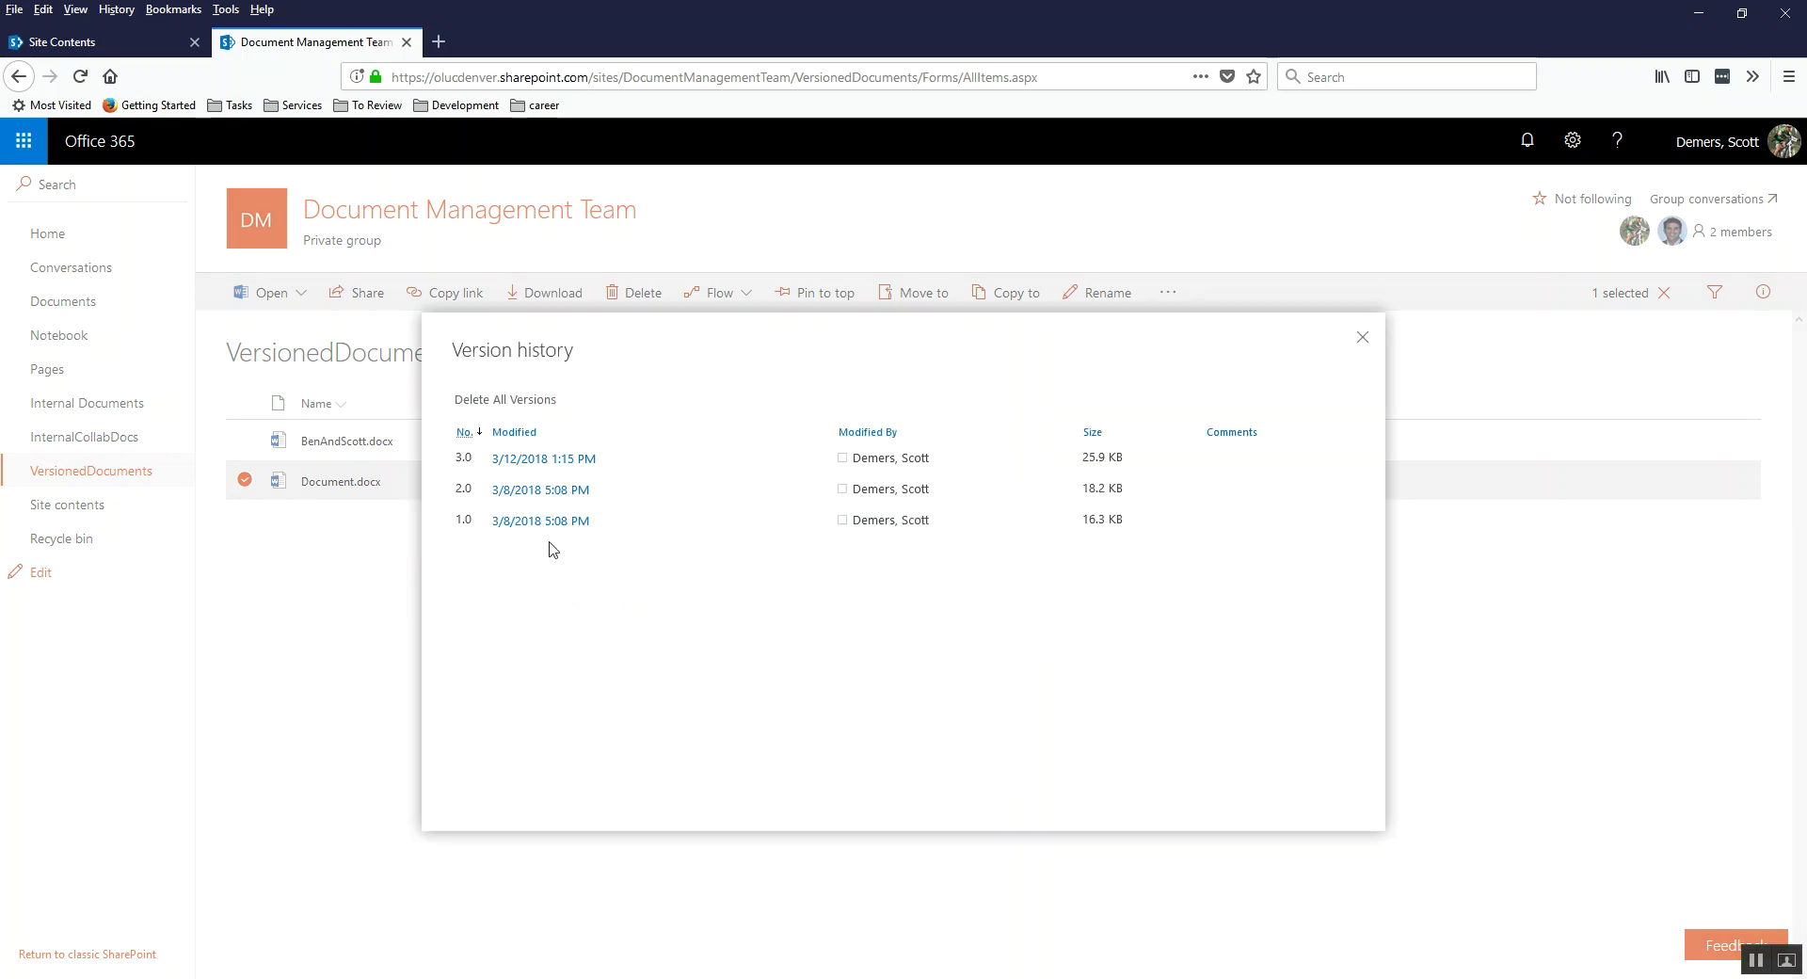
pyautogui.moveTo(595, 459)
pyautogui.moveTo(533, 504)
pyautogui.click(1363, 343)
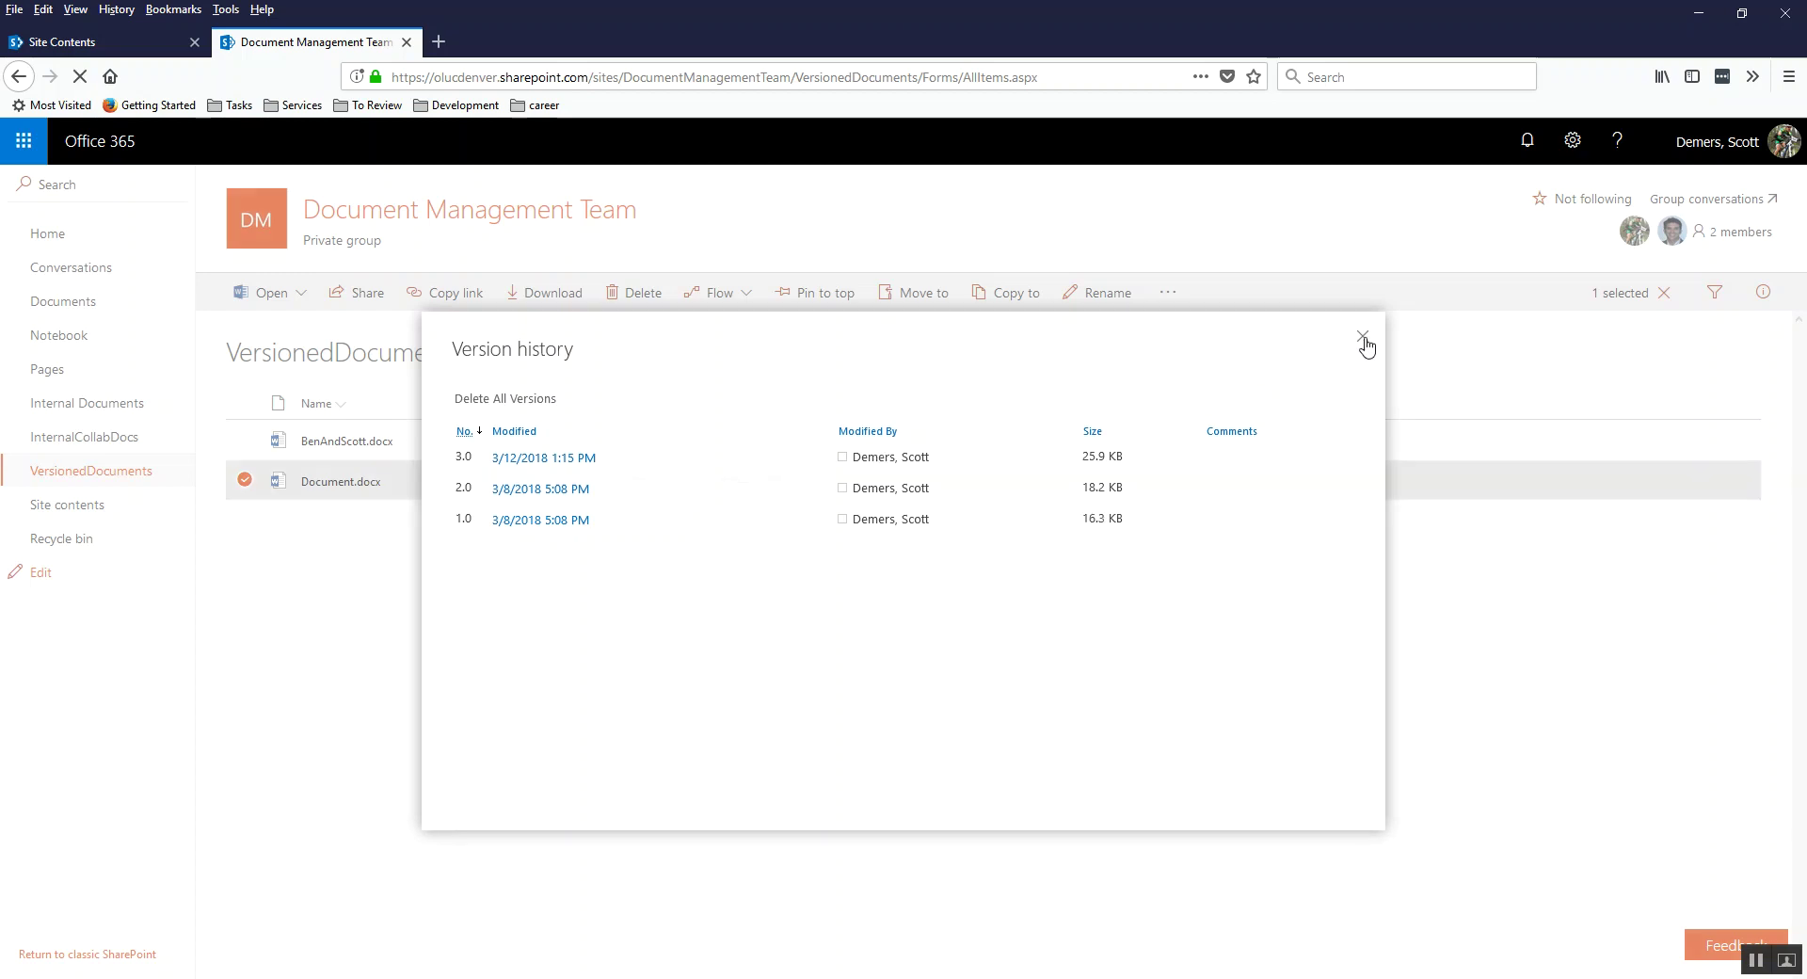
# - Open the versioning settings of the VersionedDocuments library from the site contents
pyautogui.click(108, 505)
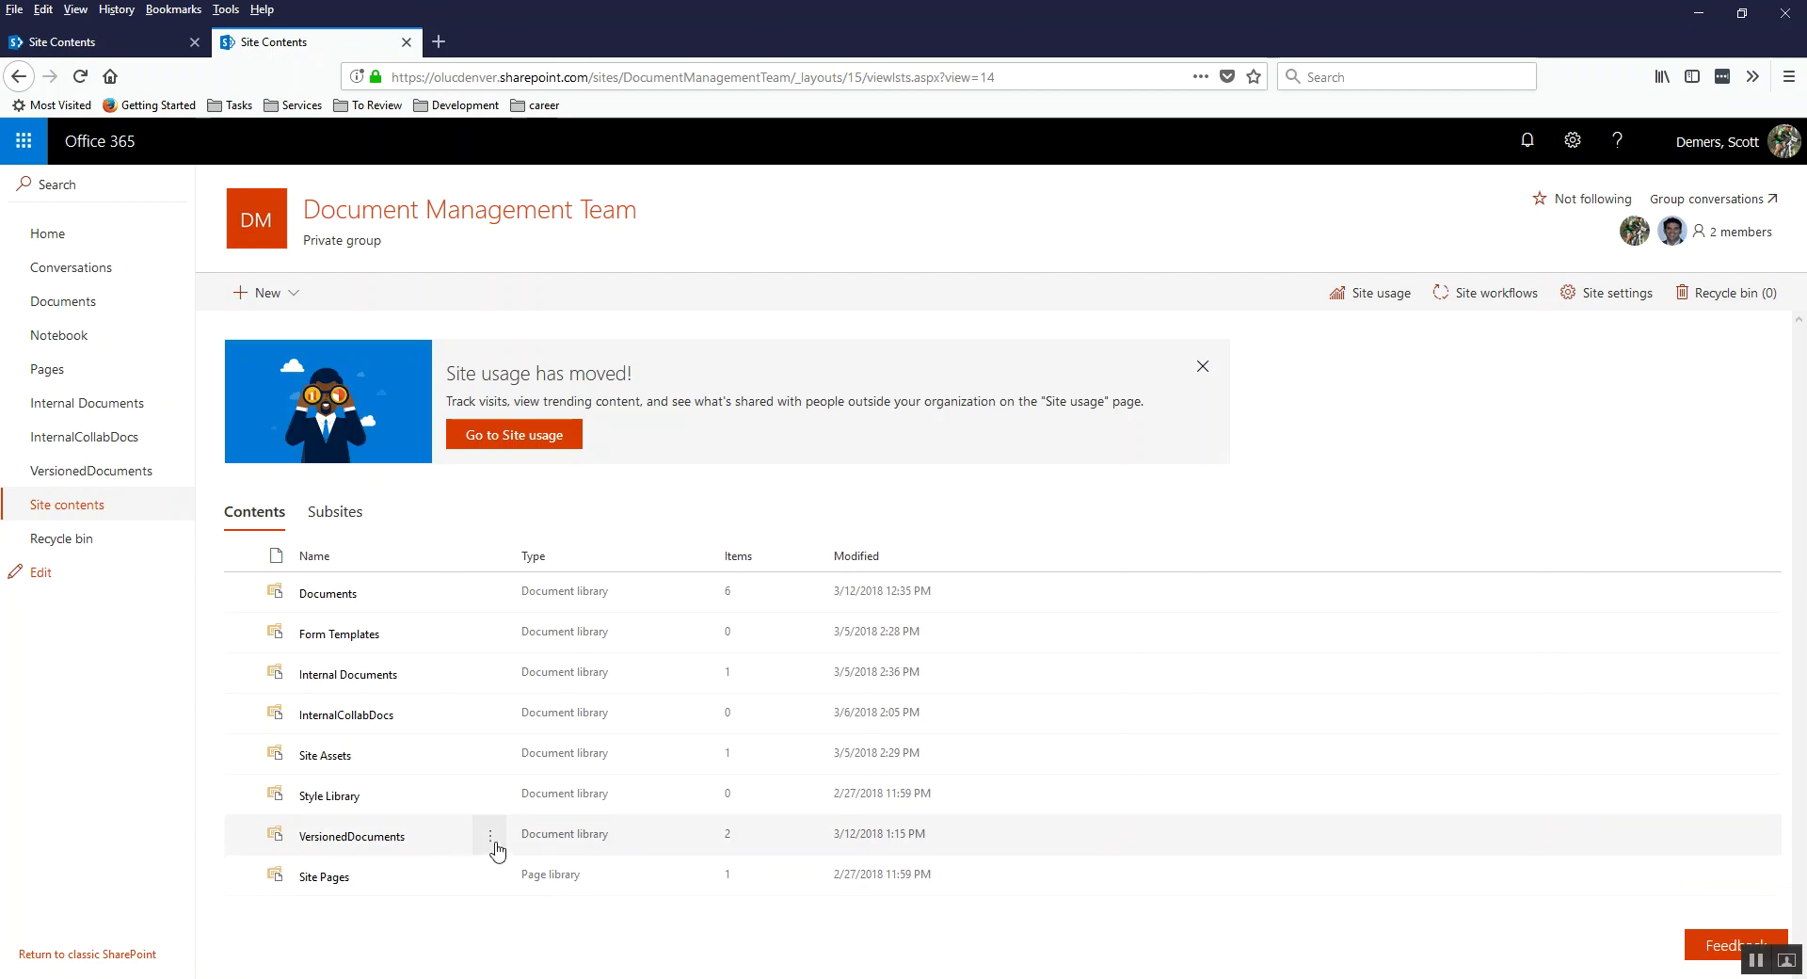
pyautogui.click(492, 844)
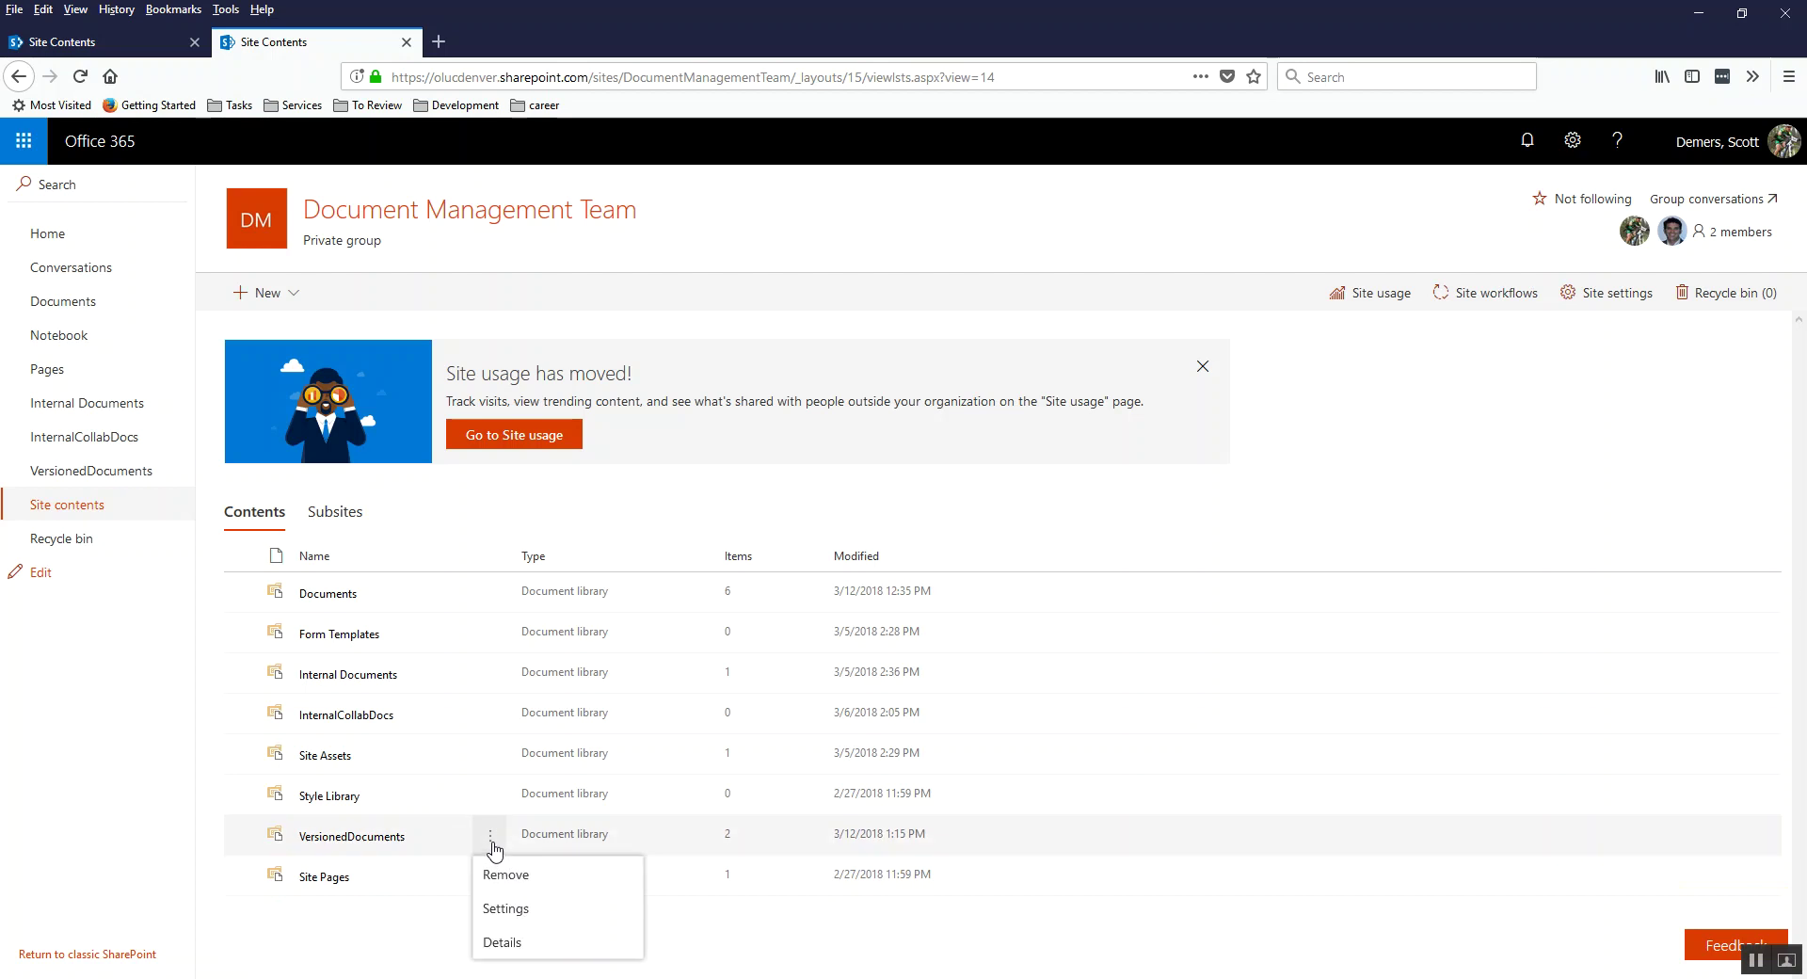
pyautogui.click(519, 909)
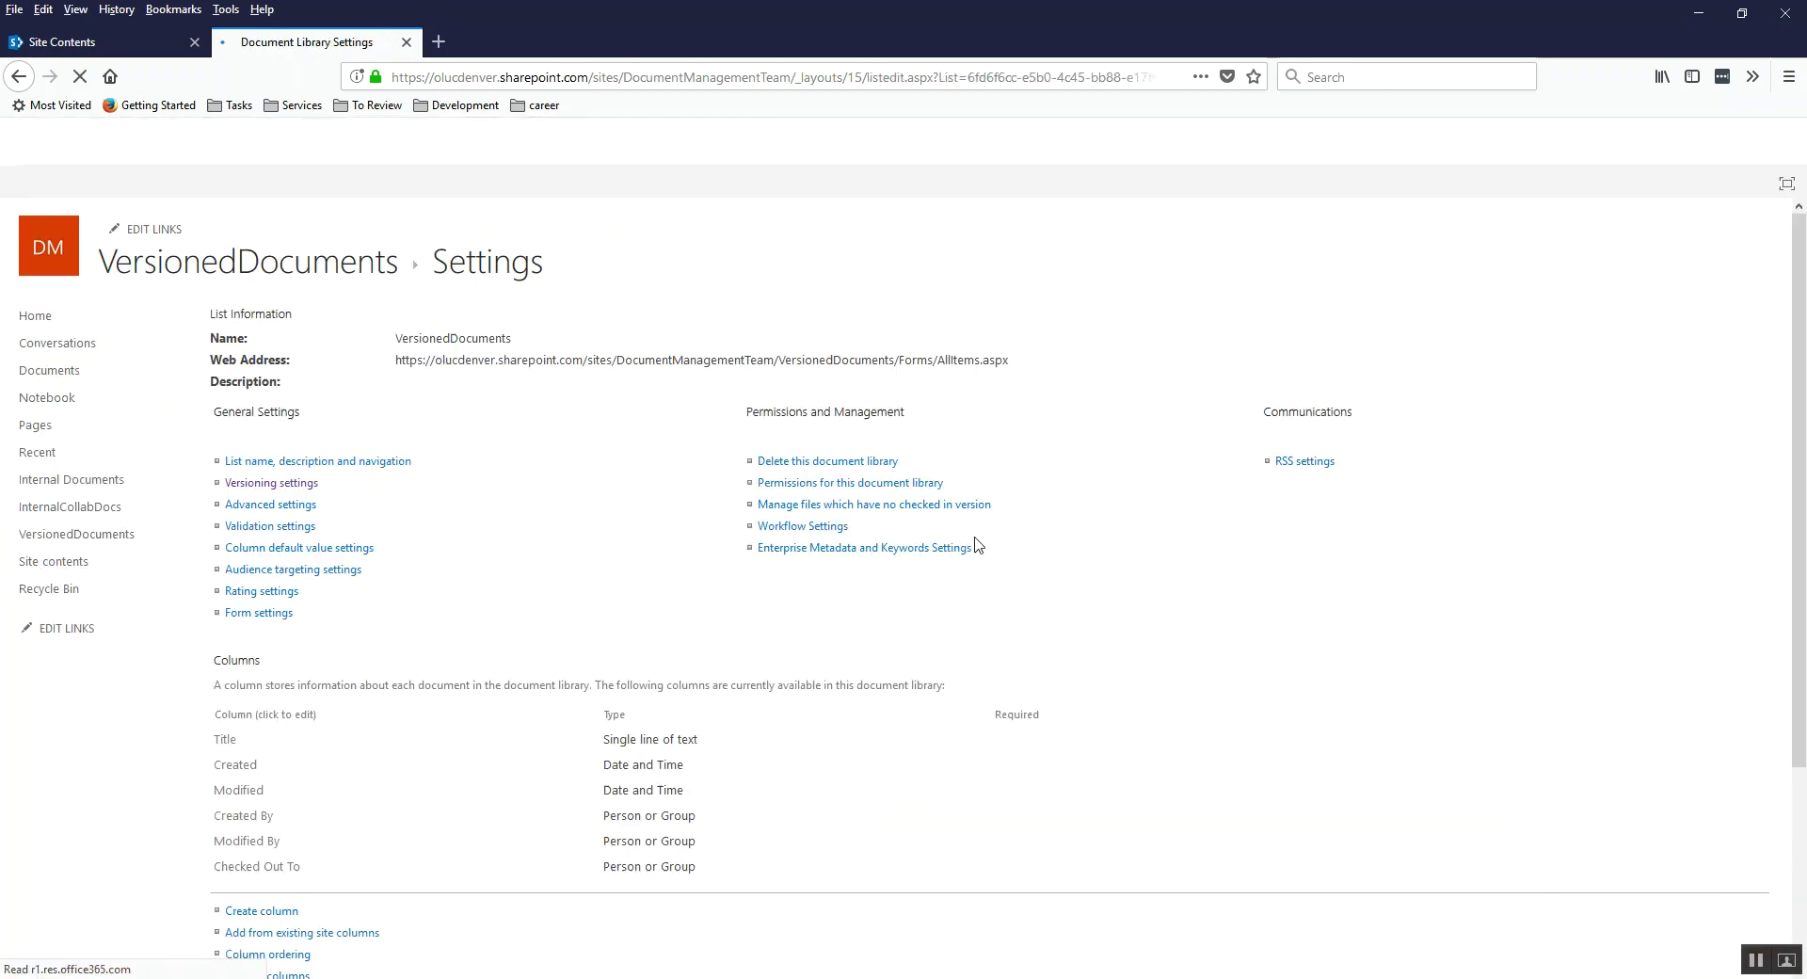
pyautogui.click(285, 485)
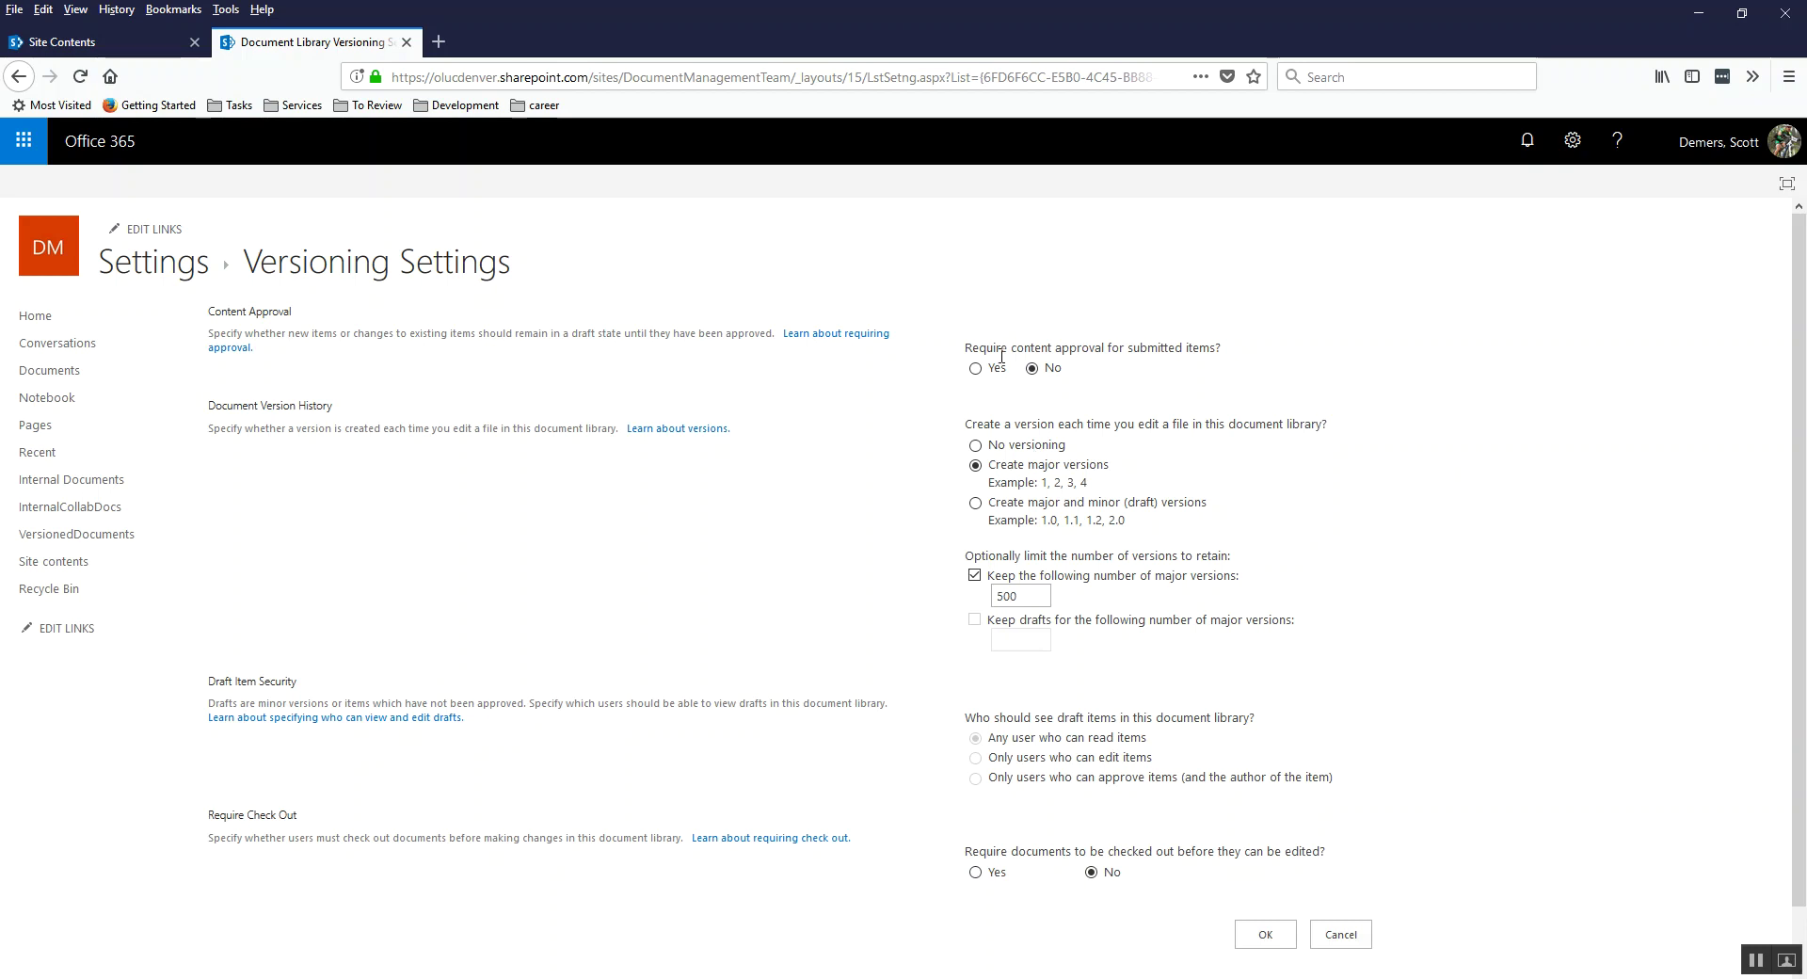
# - Set the library to create major and minor (draft) versions, keeping the major version limit enabled, and save the settings
pyautogui.scroll(-1, 1690, 473)
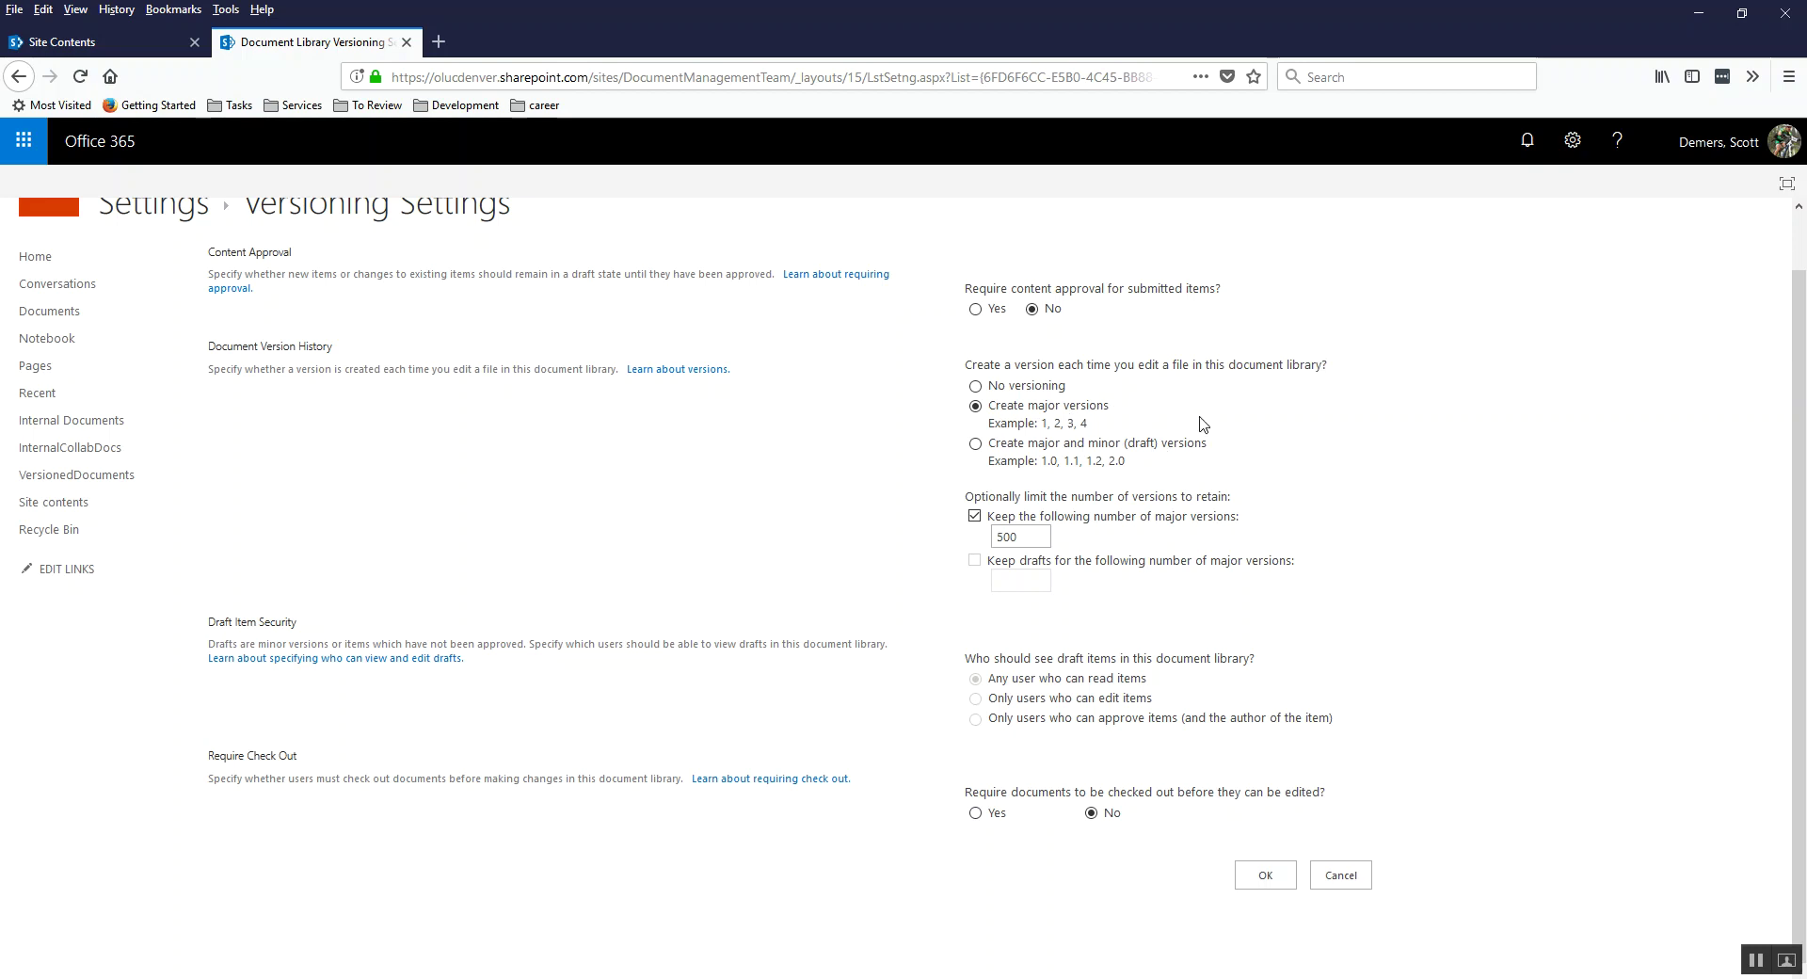
pyautogui.click(975, 444)
pyautogui.click(973, 517)
pyautogui.click(973, 520)
pyautogui.click(1265, 876)
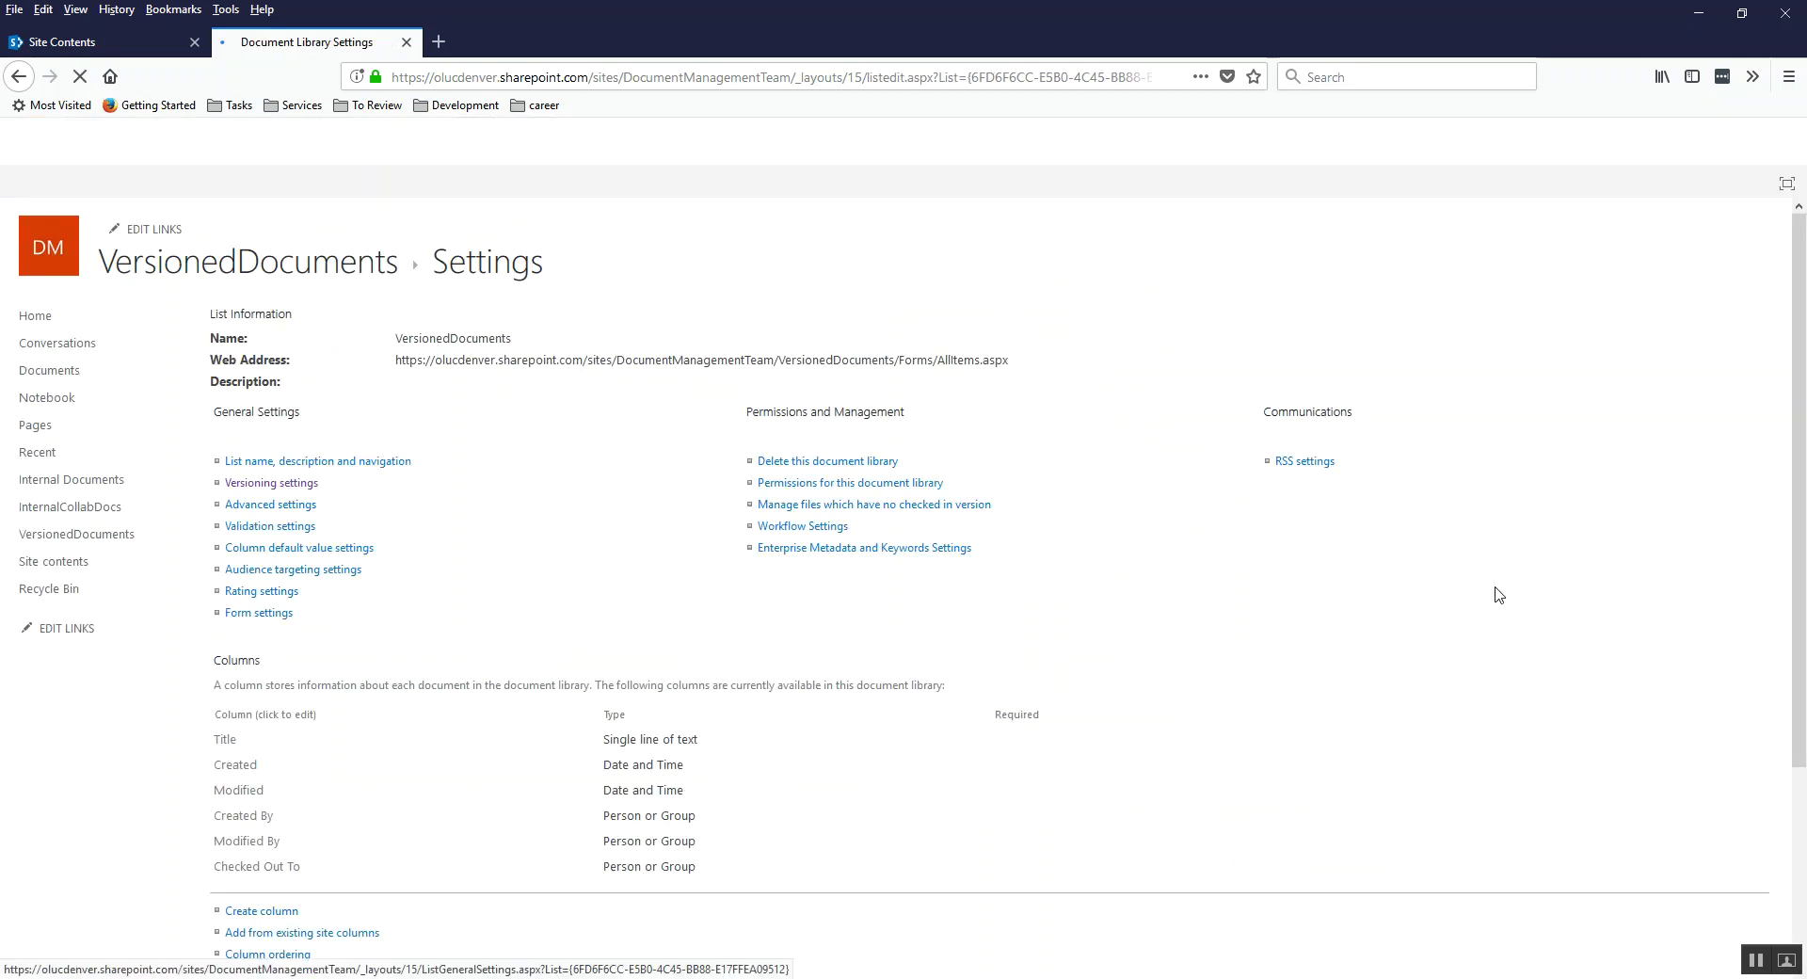
# - Go back to check the saved versioning settings, then return to the site contents
pyautogui.scroll(-3, 1496, 593)
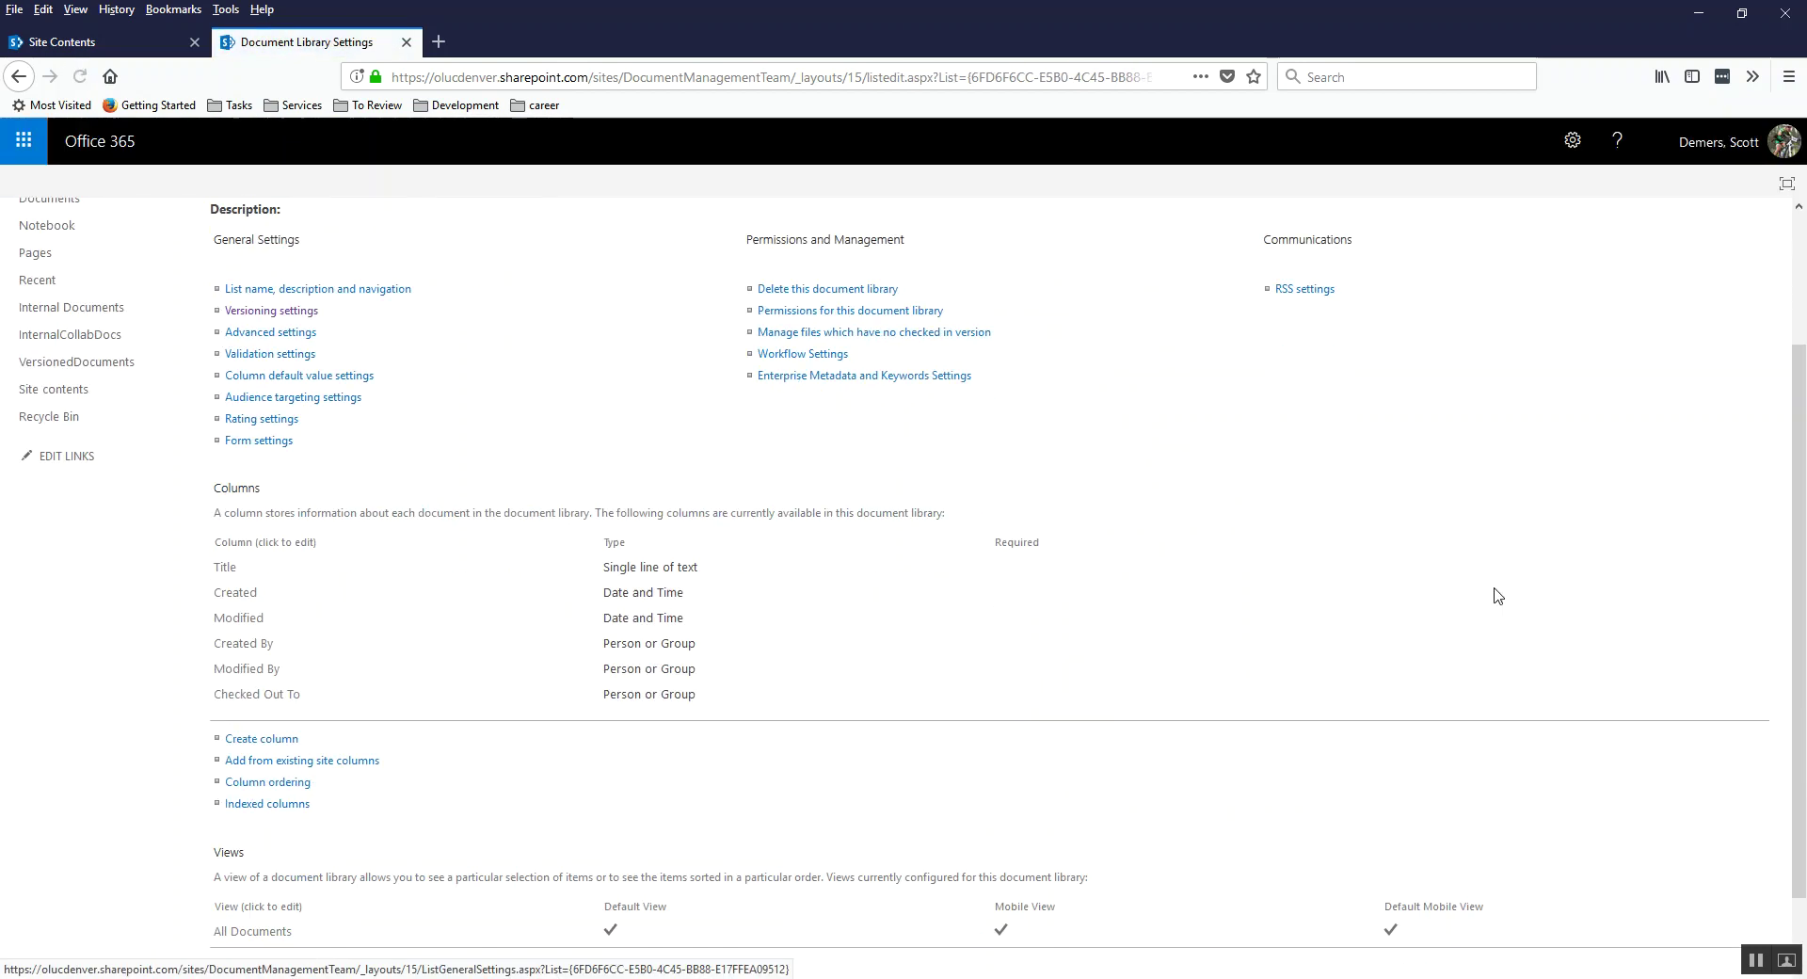
pyautogui.click(23, 76)
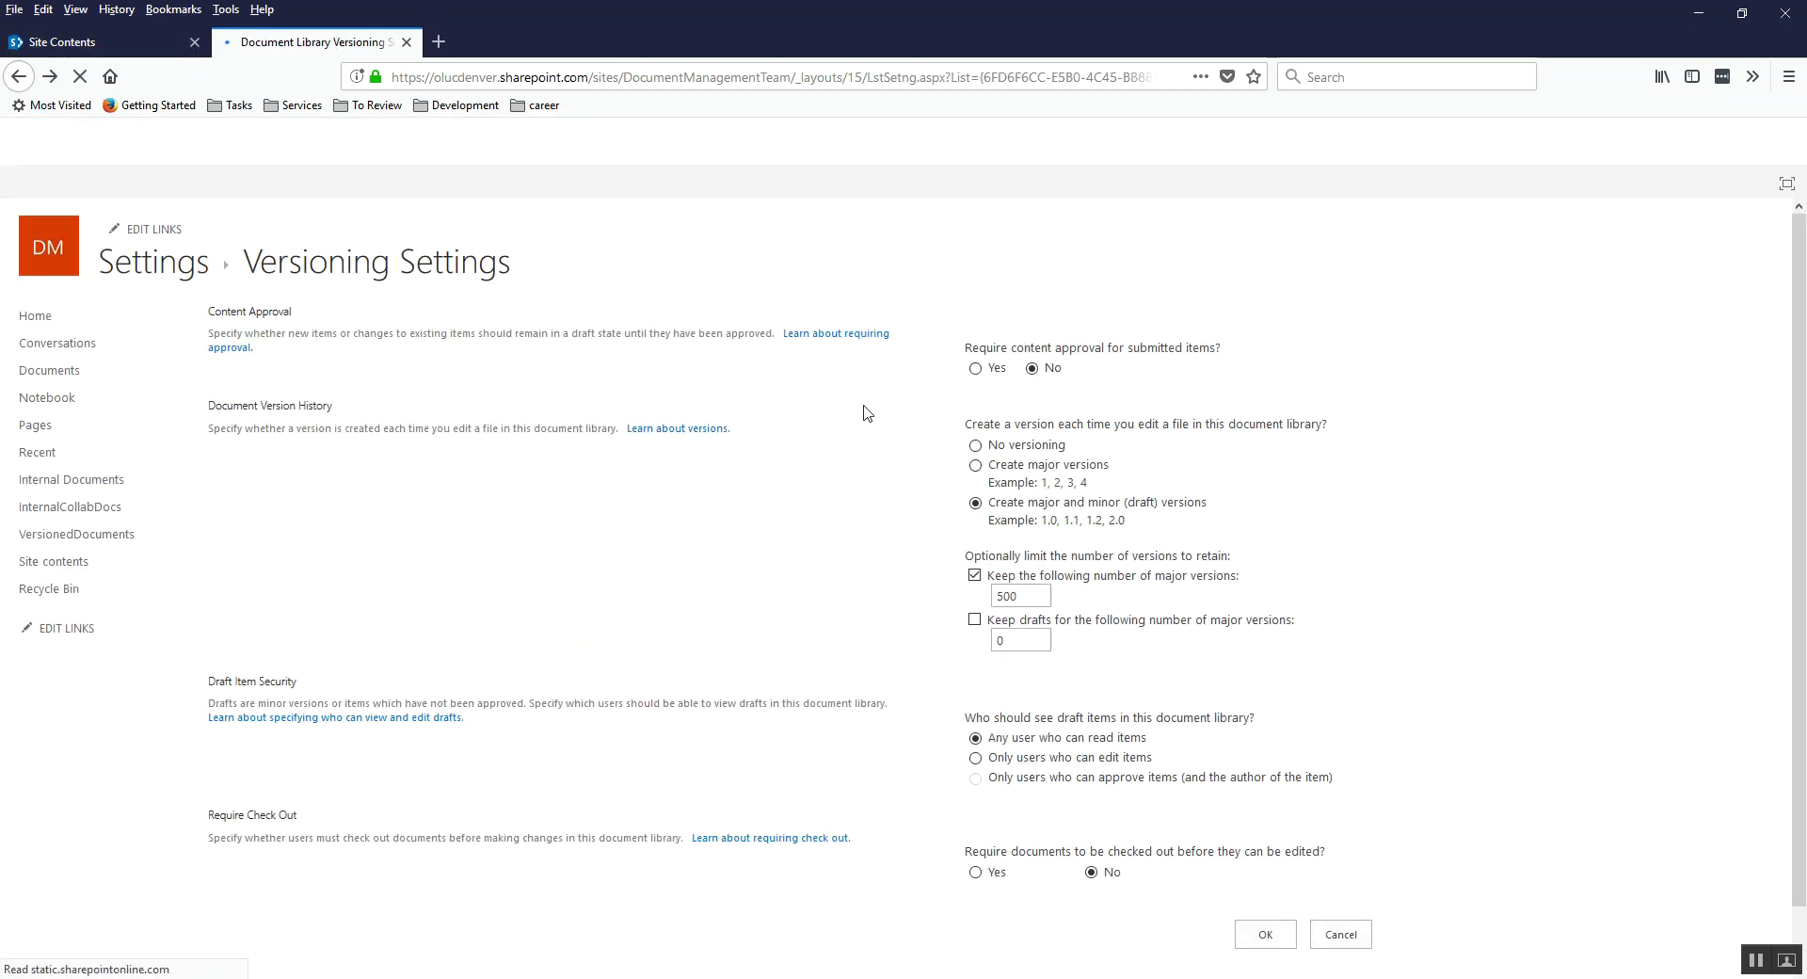
pyautogui.click(85, 565)
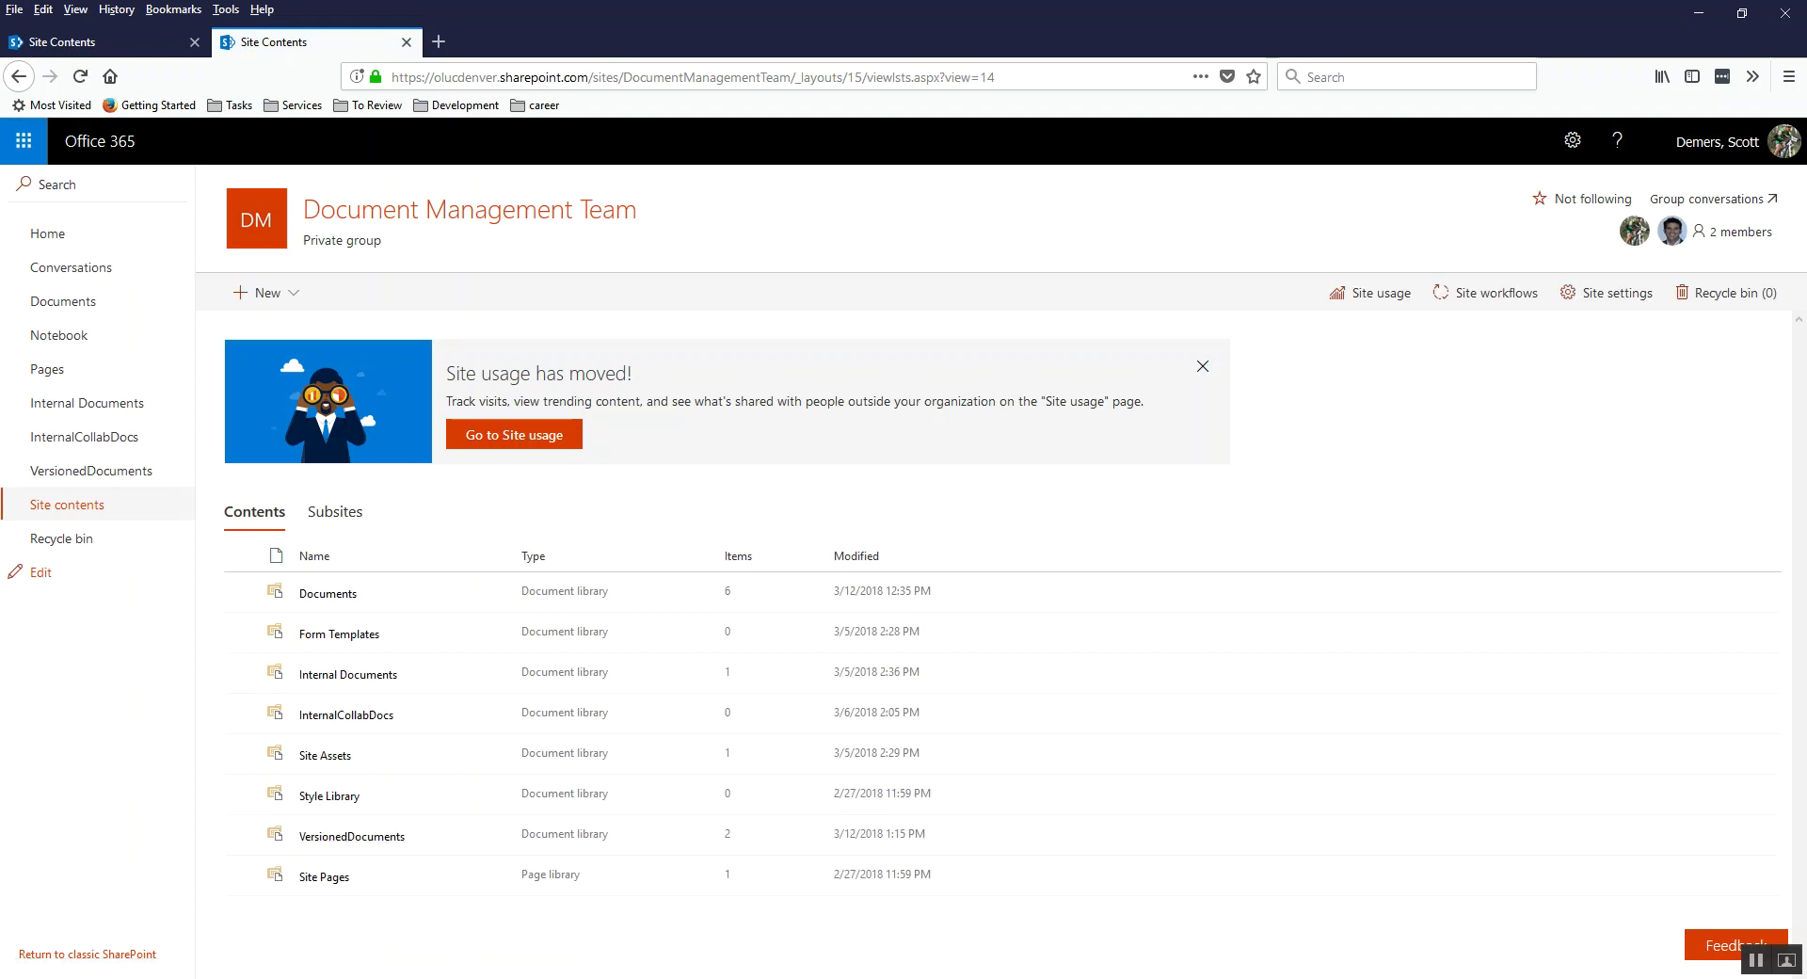
# - Switch to Microsoft Teams and open Document.docx from the Document Management Team_VersionedDocuments folder for editing
pyautogui.hotkey('alt', 'Tab')
pyautogui.click(699, 297)
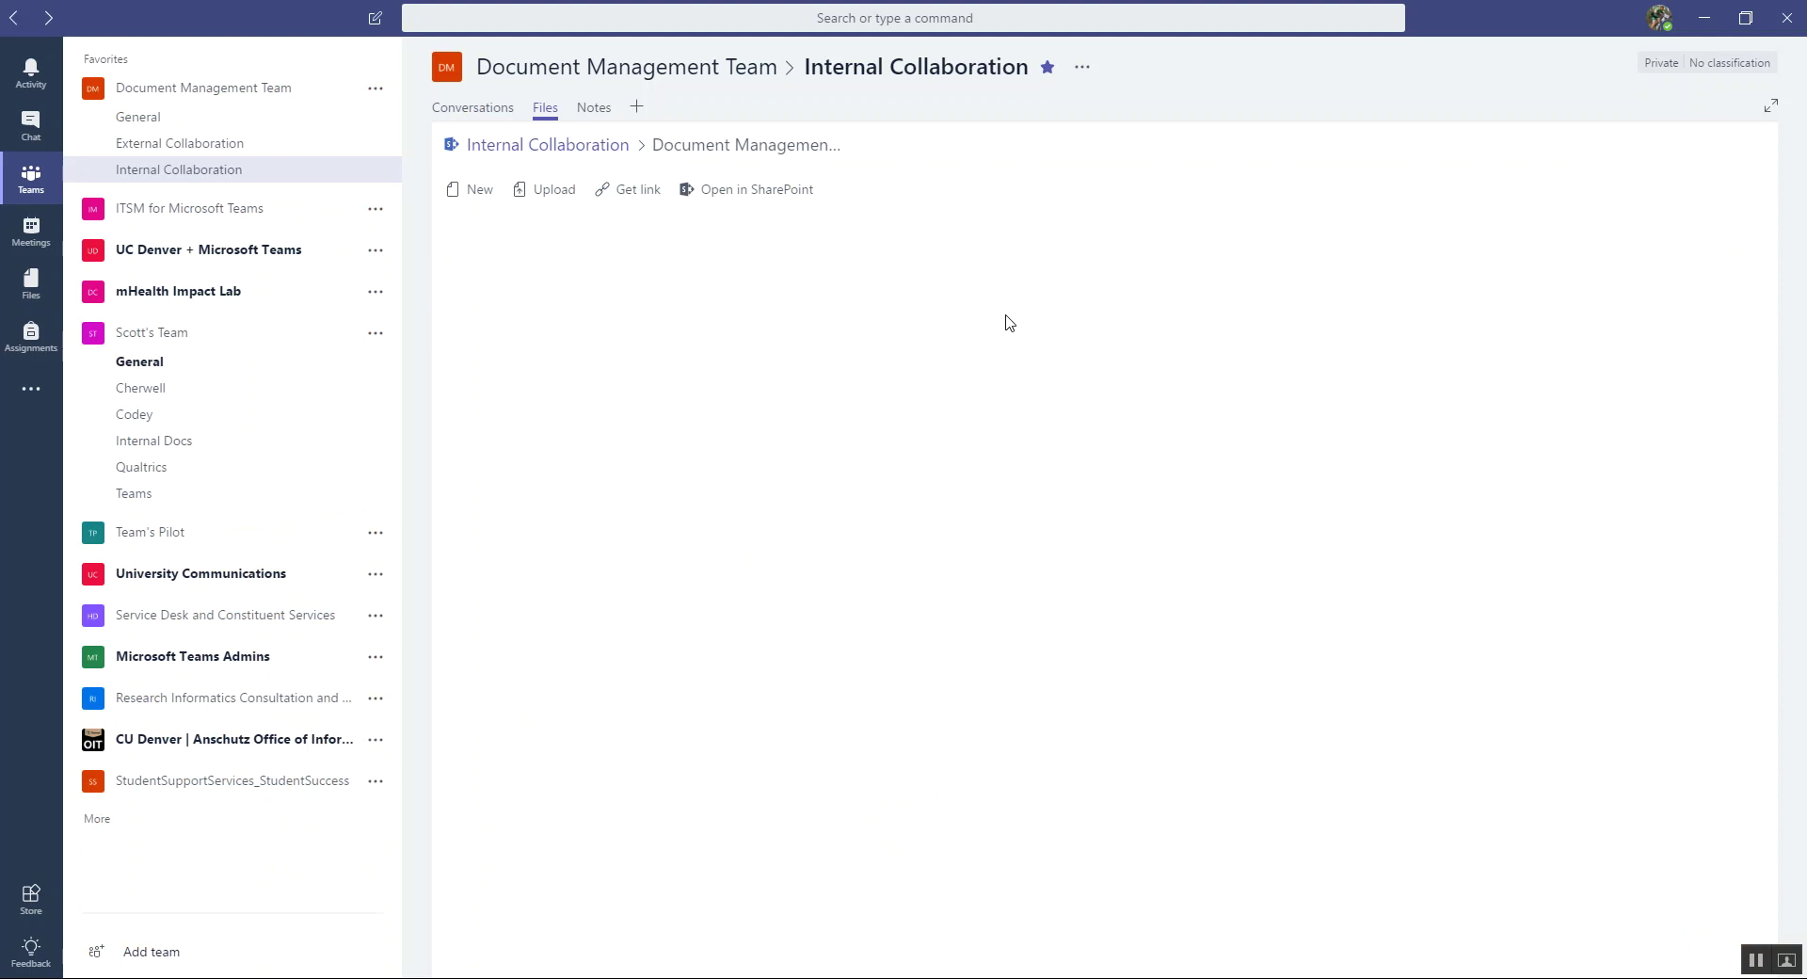
pyautogui.click(694, 305)
pyautogui.click(634, 291)
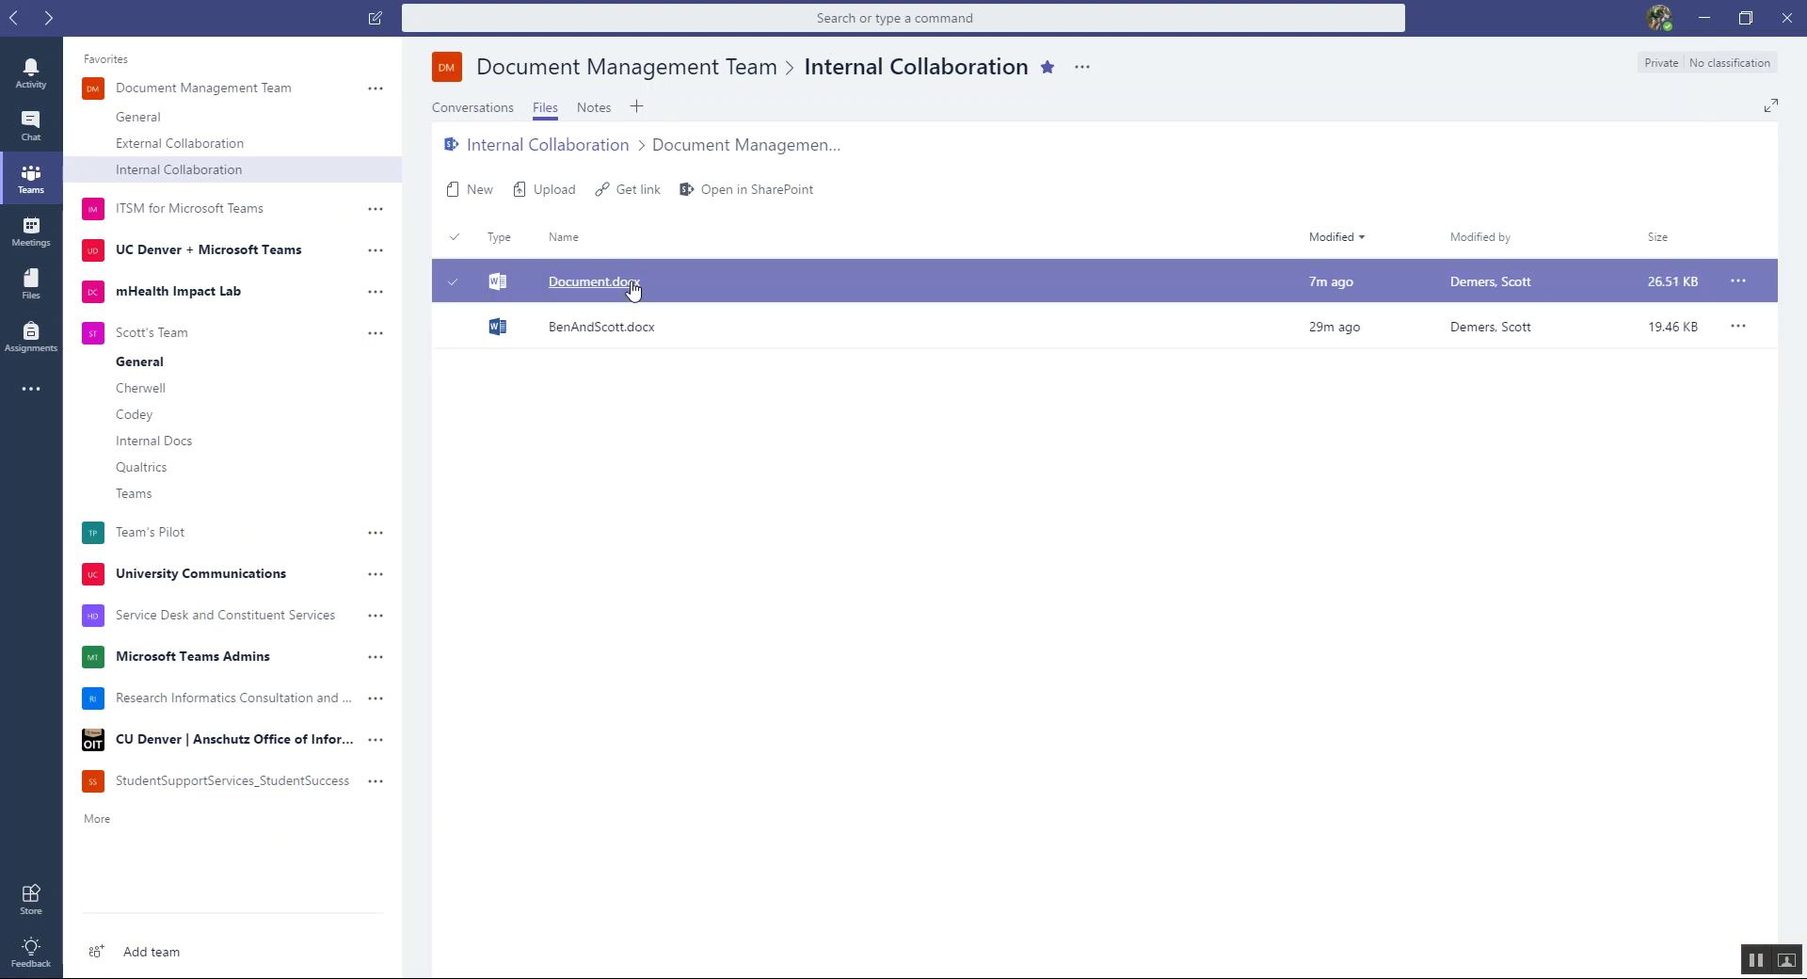
pyautogui.click(890, 281)
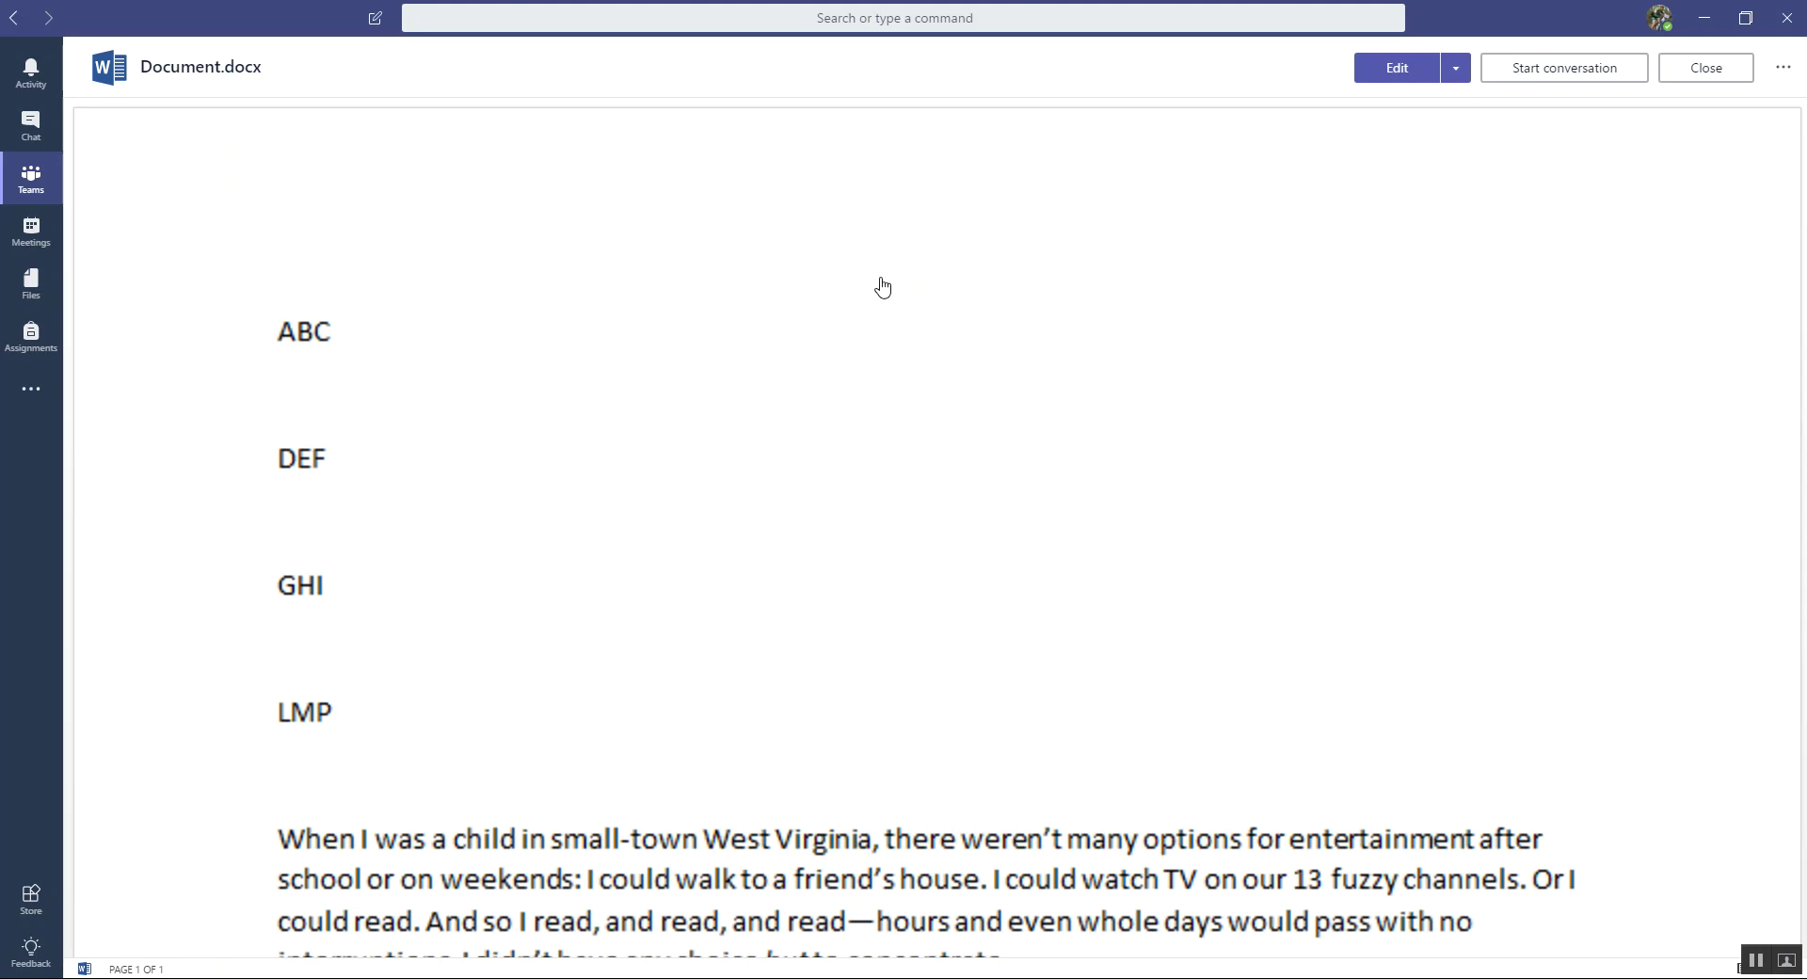
pyautogui.scroll(-3, 771, 383)
pyautogui.scroll(3, 779, 382)
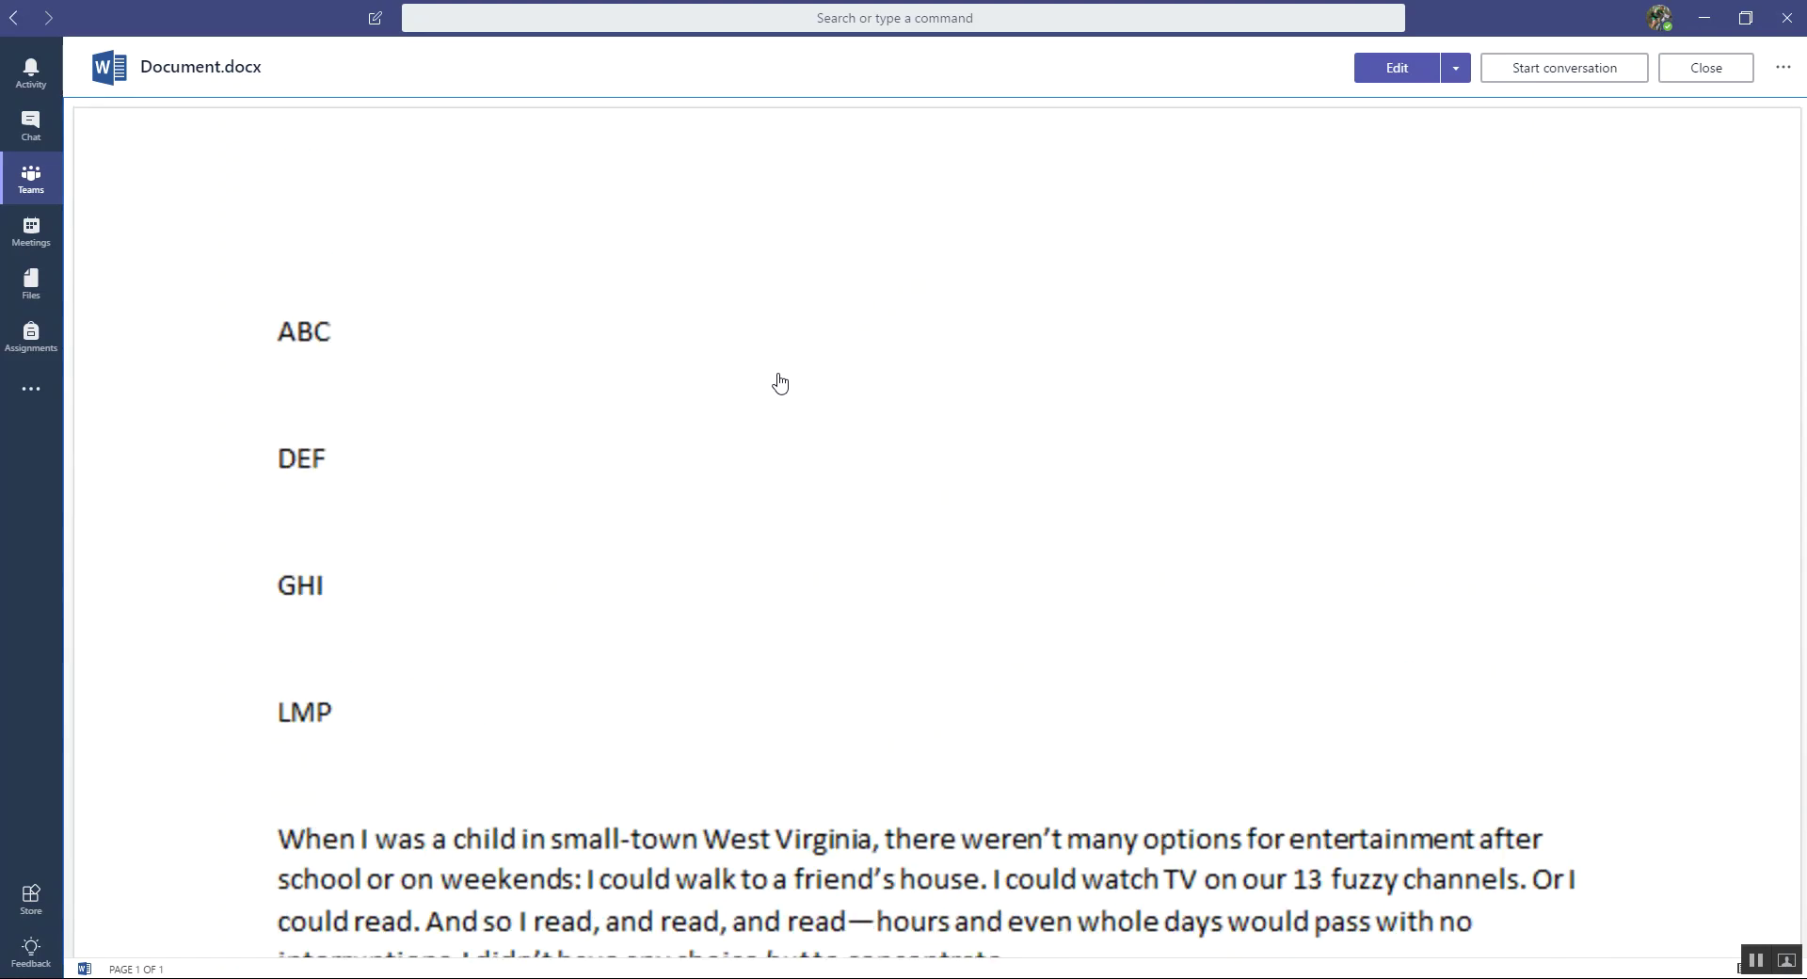
pyautogui.click(1389, 75)
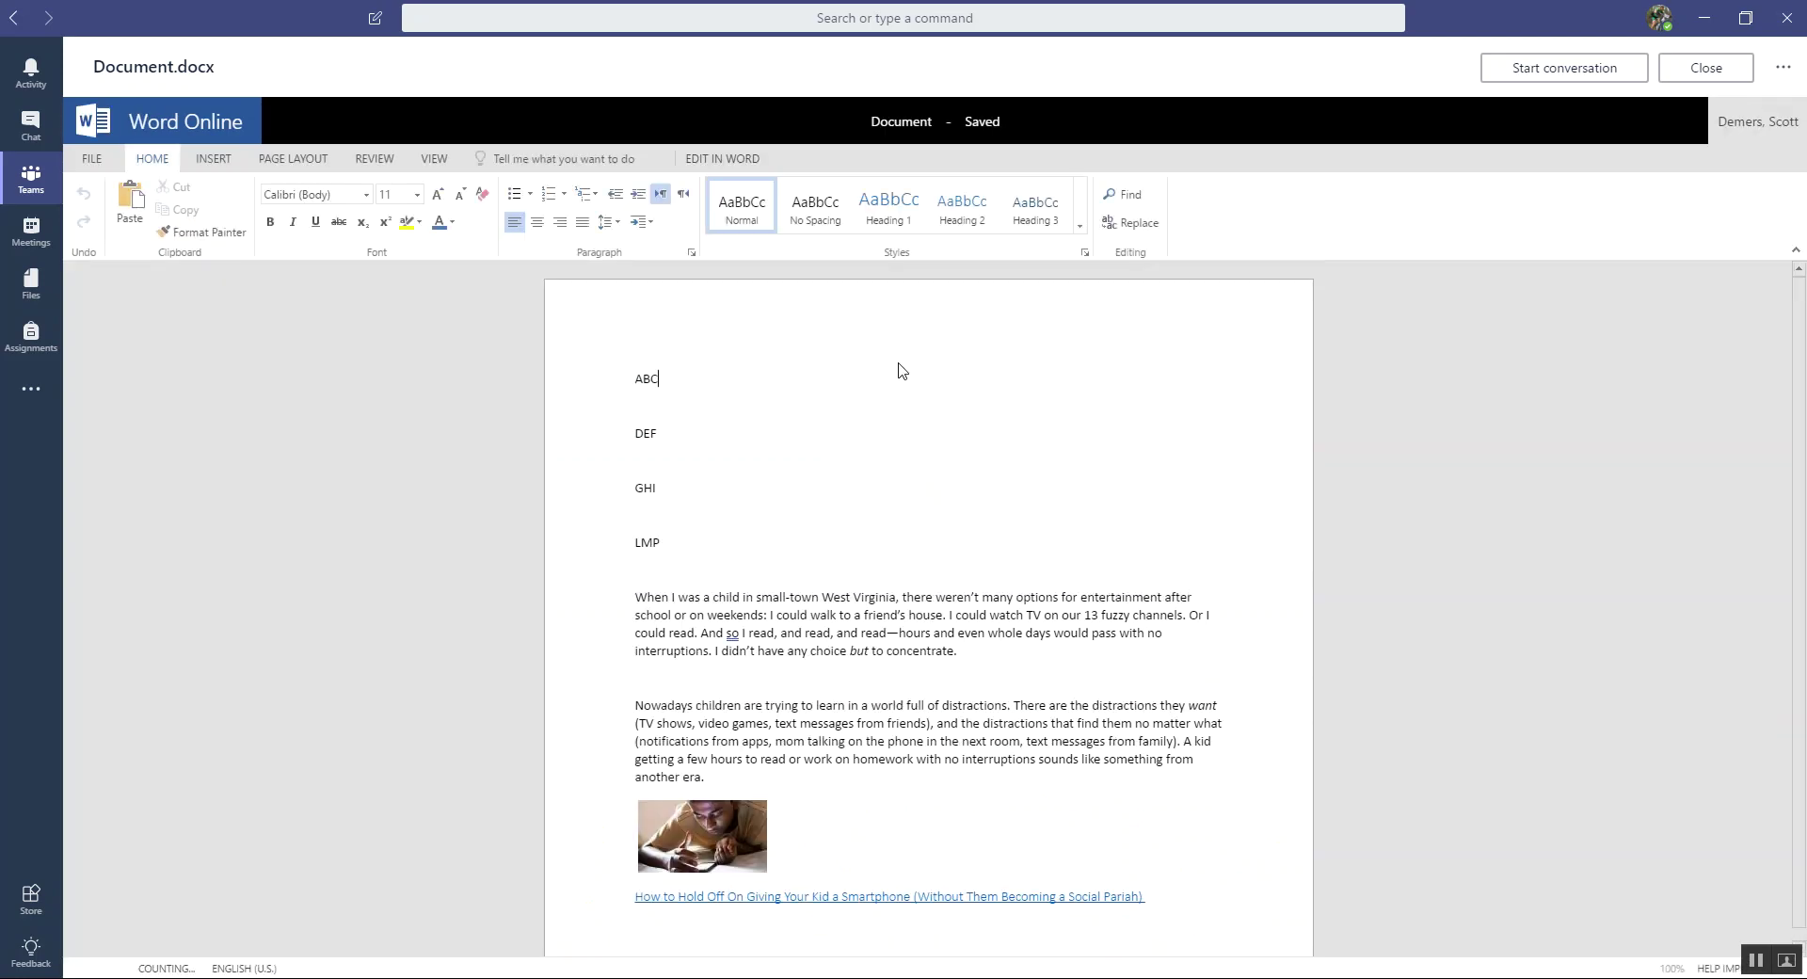
# - Enter "POst 1" on the line below ABC and "Version 123" below DEF, and append "test" to GHI
pyautogui.click(761, 401)
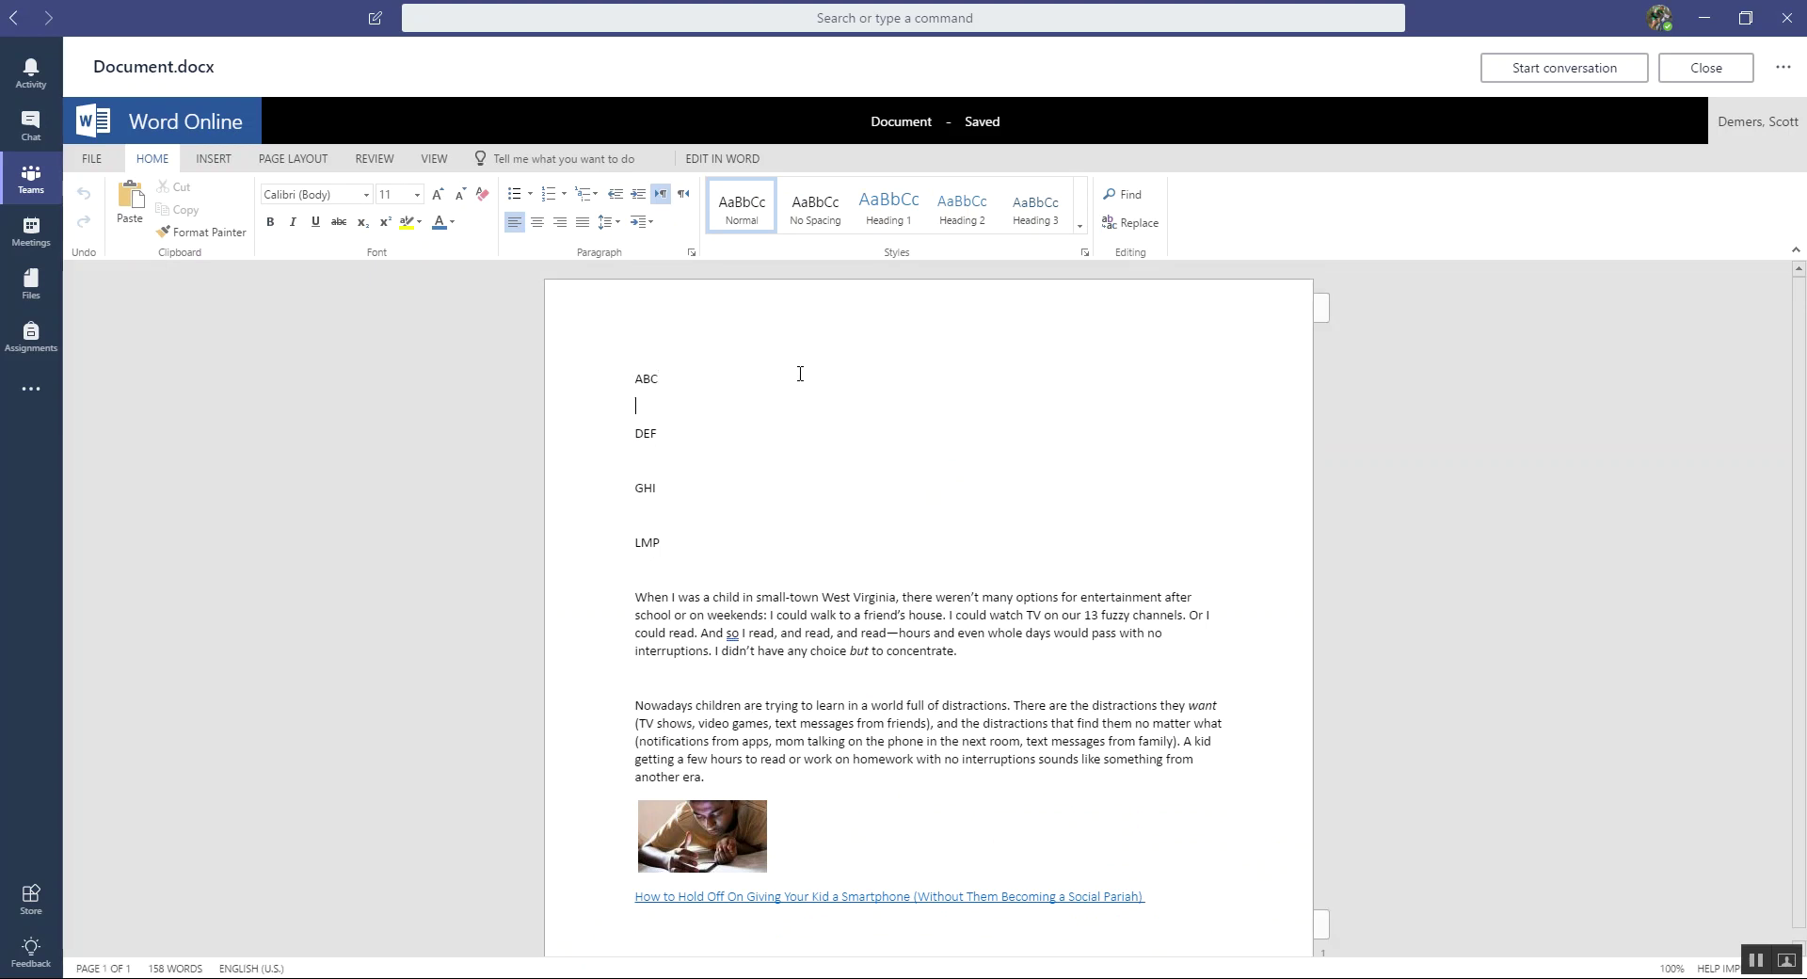
pyautogui.write('POst 1')
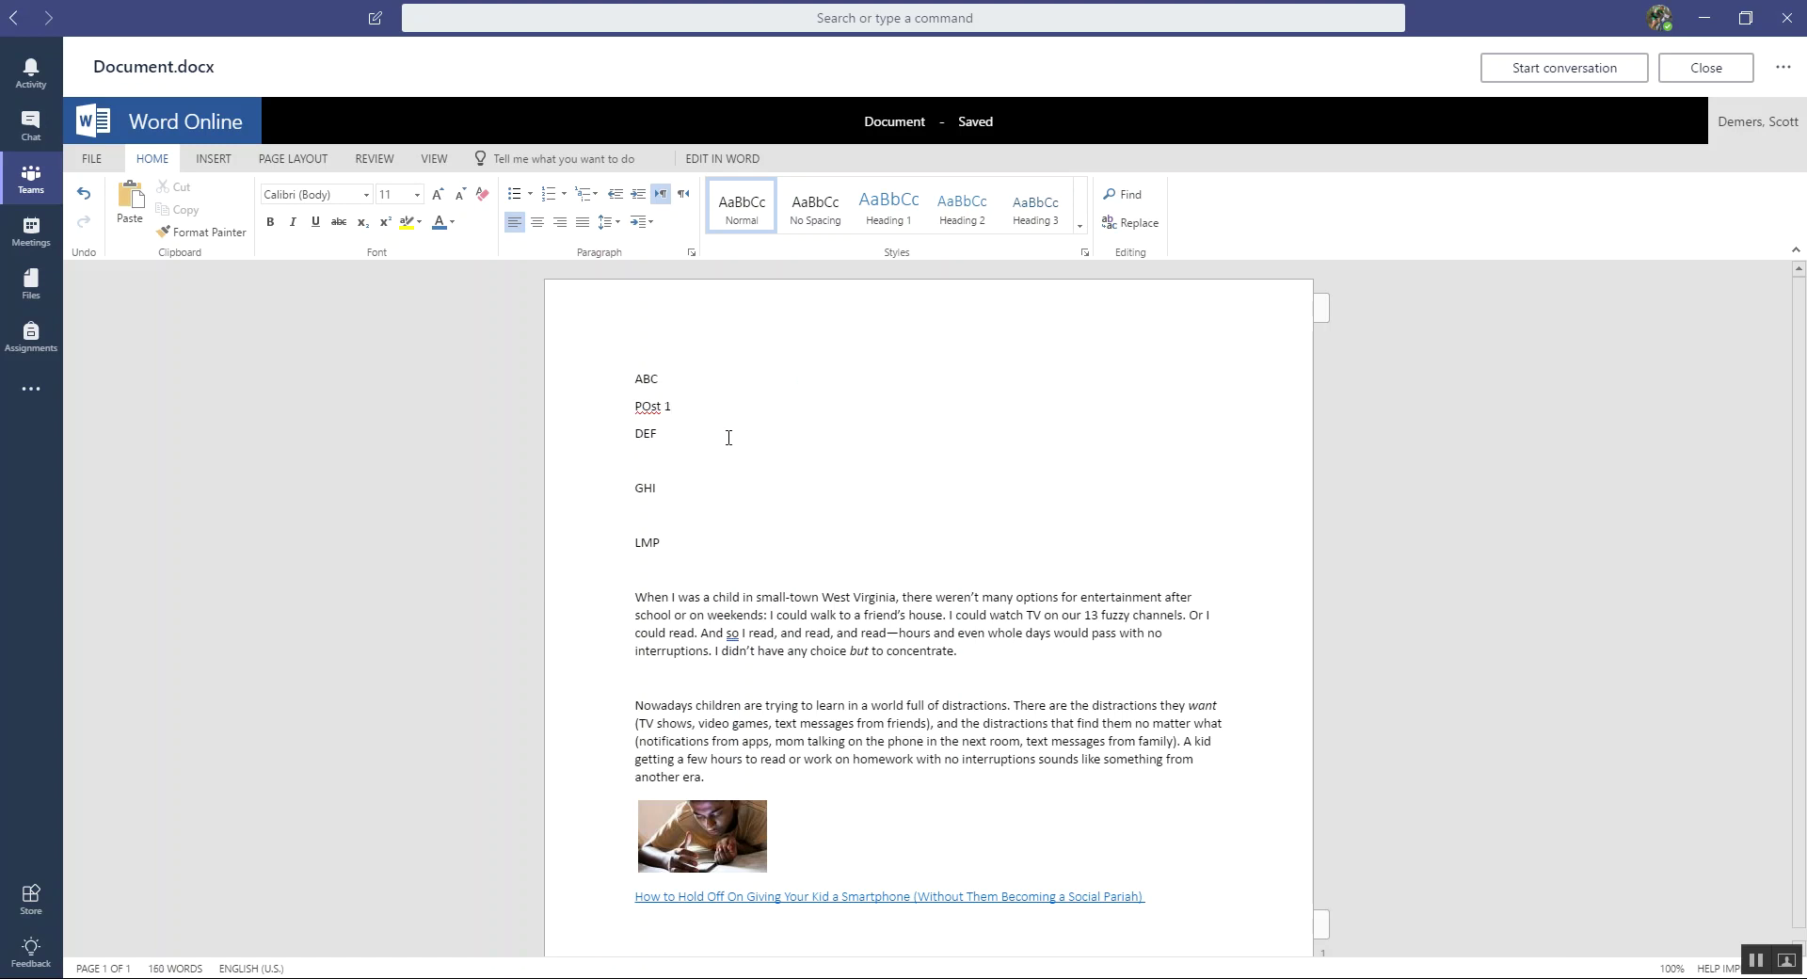
pyautogui.write(' DEF Version 123')
pyautogui.click(754, 500)
# - Insert the picture clippy-.jpg from the Desktop junk folder below the LMP line
pyautogui.click(225, 162)
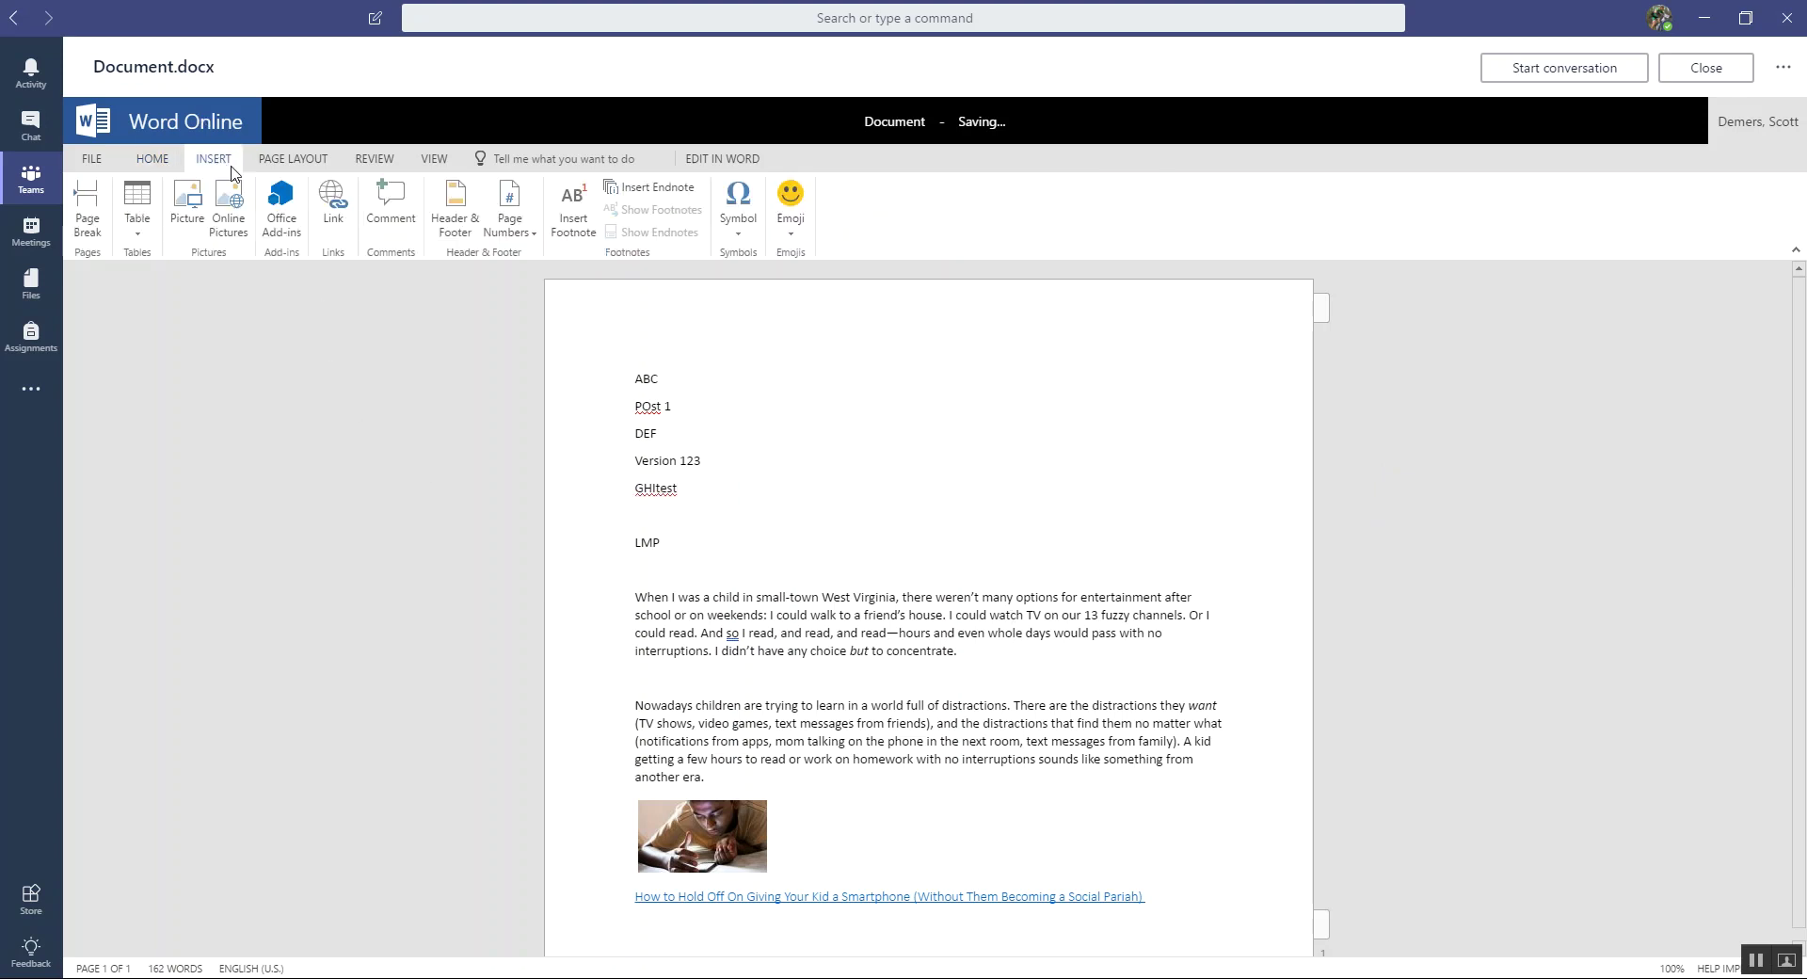
pyautogui.click(187, 202)
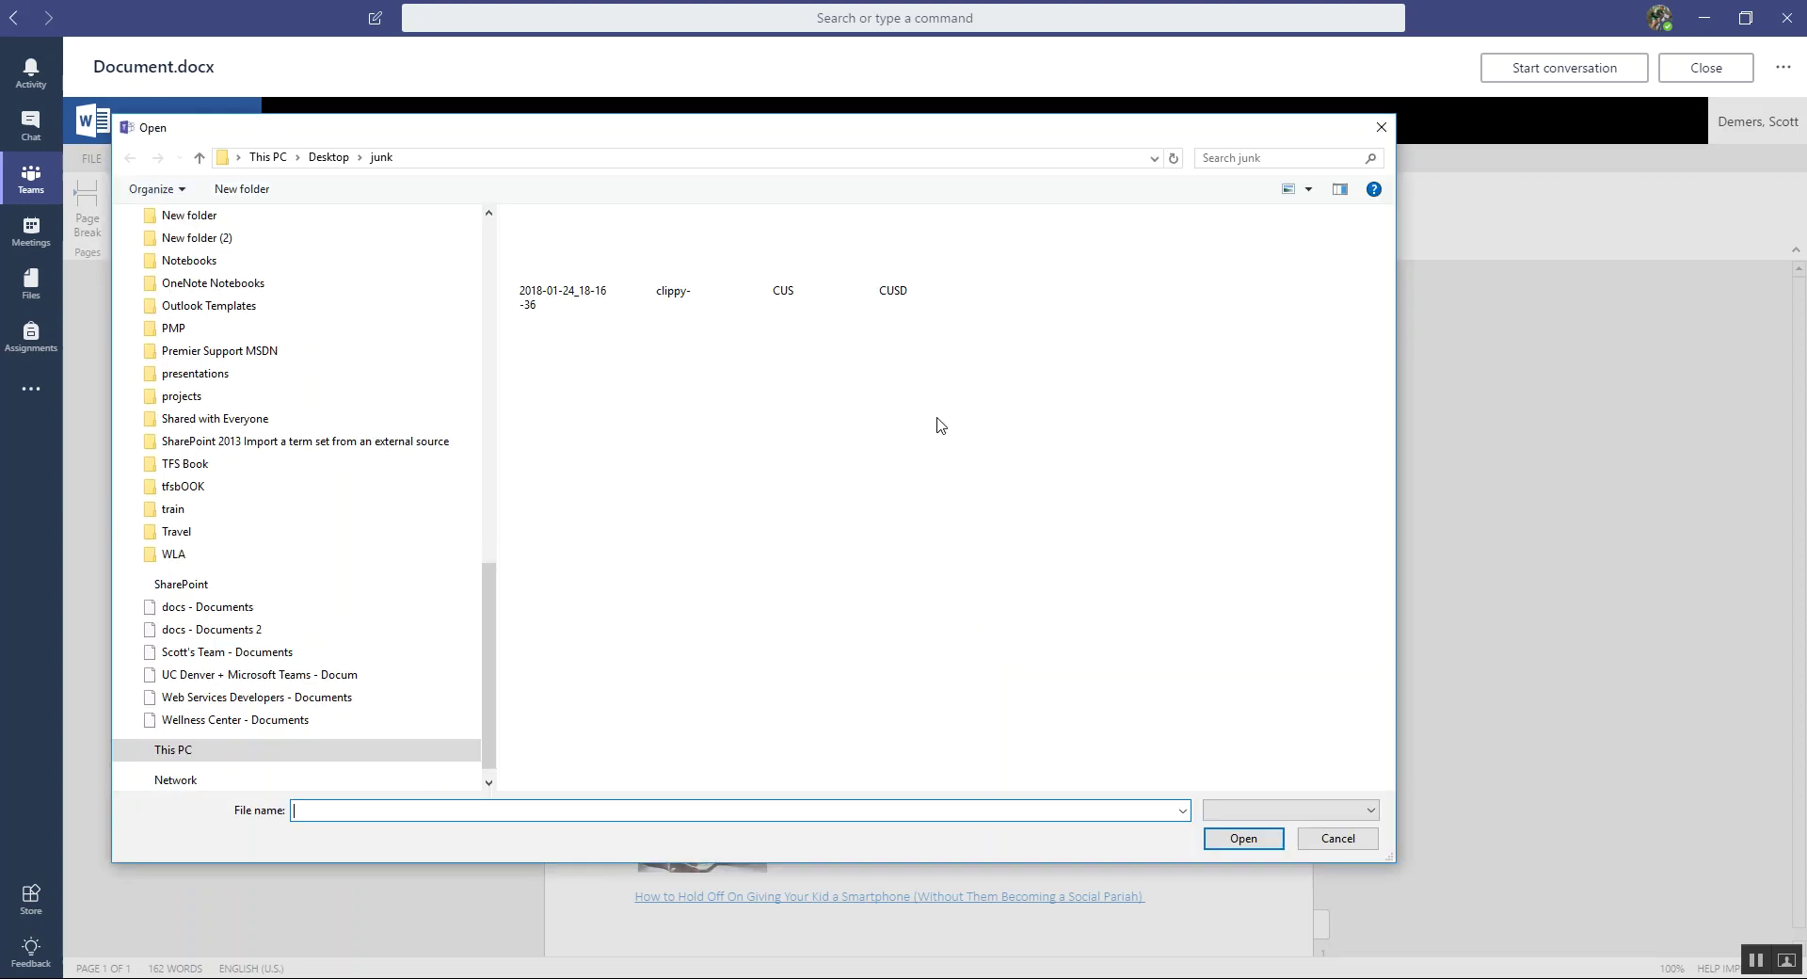
pyautogui.click(697, 280)
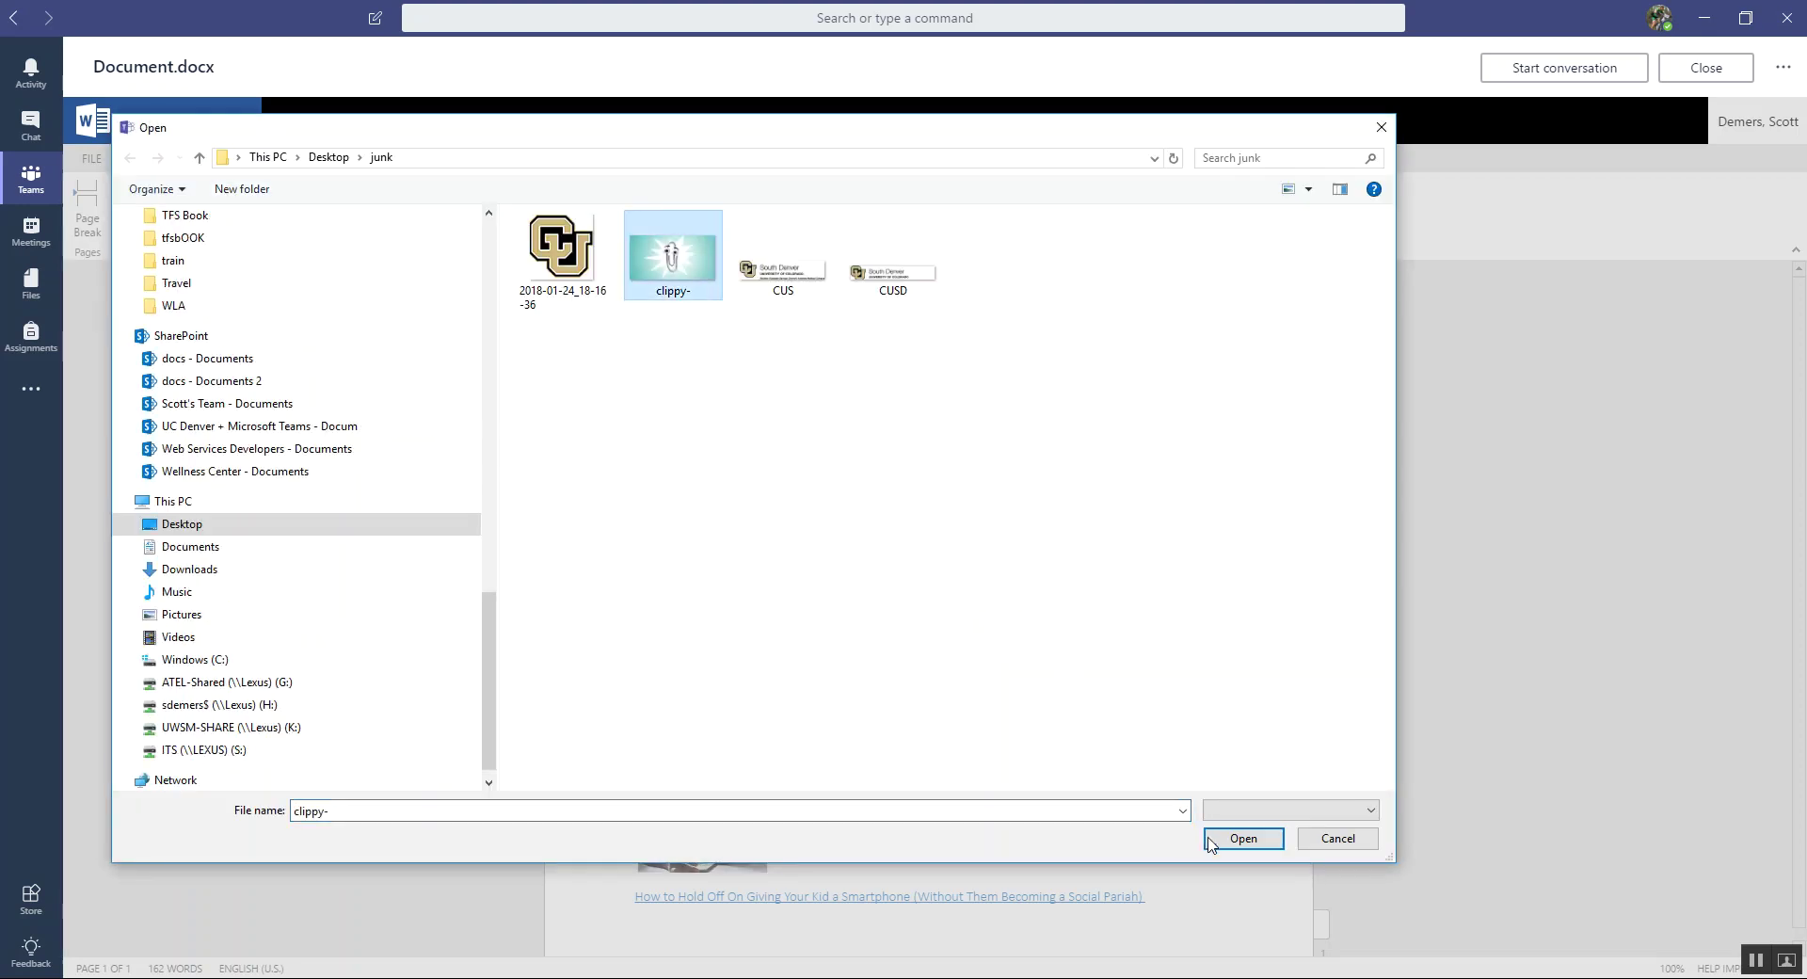
pyautogui.click(1240, 839)
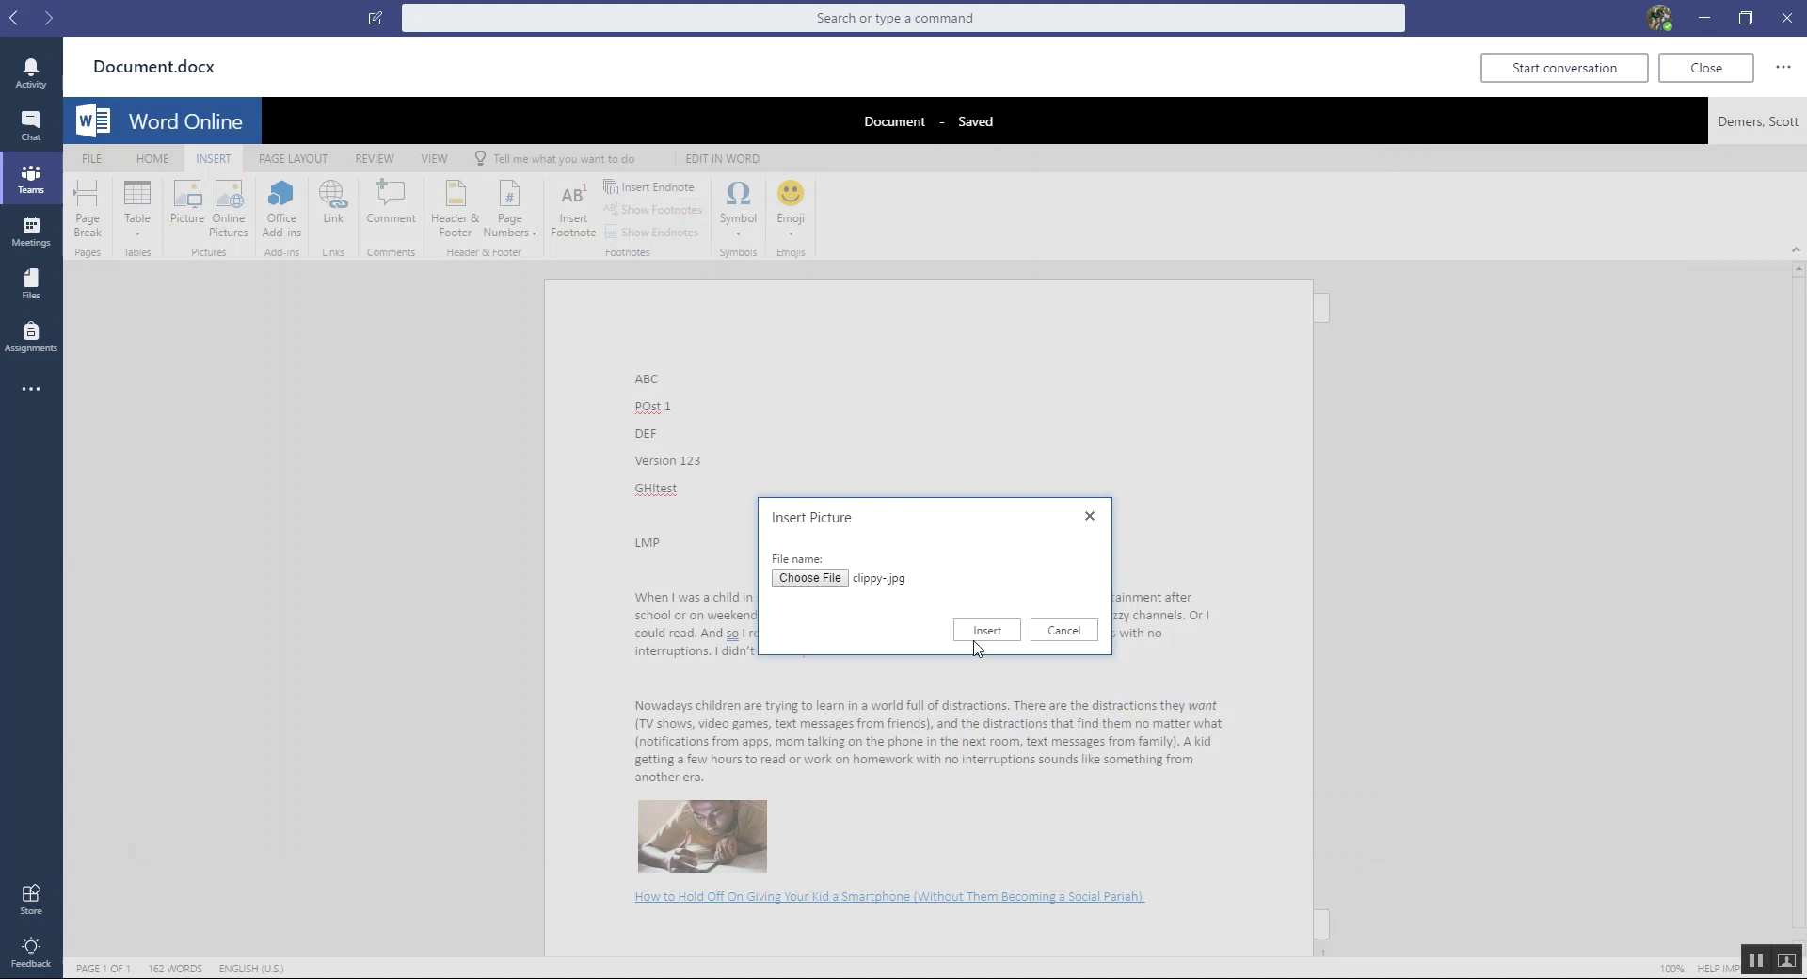
pyautogui.click(1002, 630)
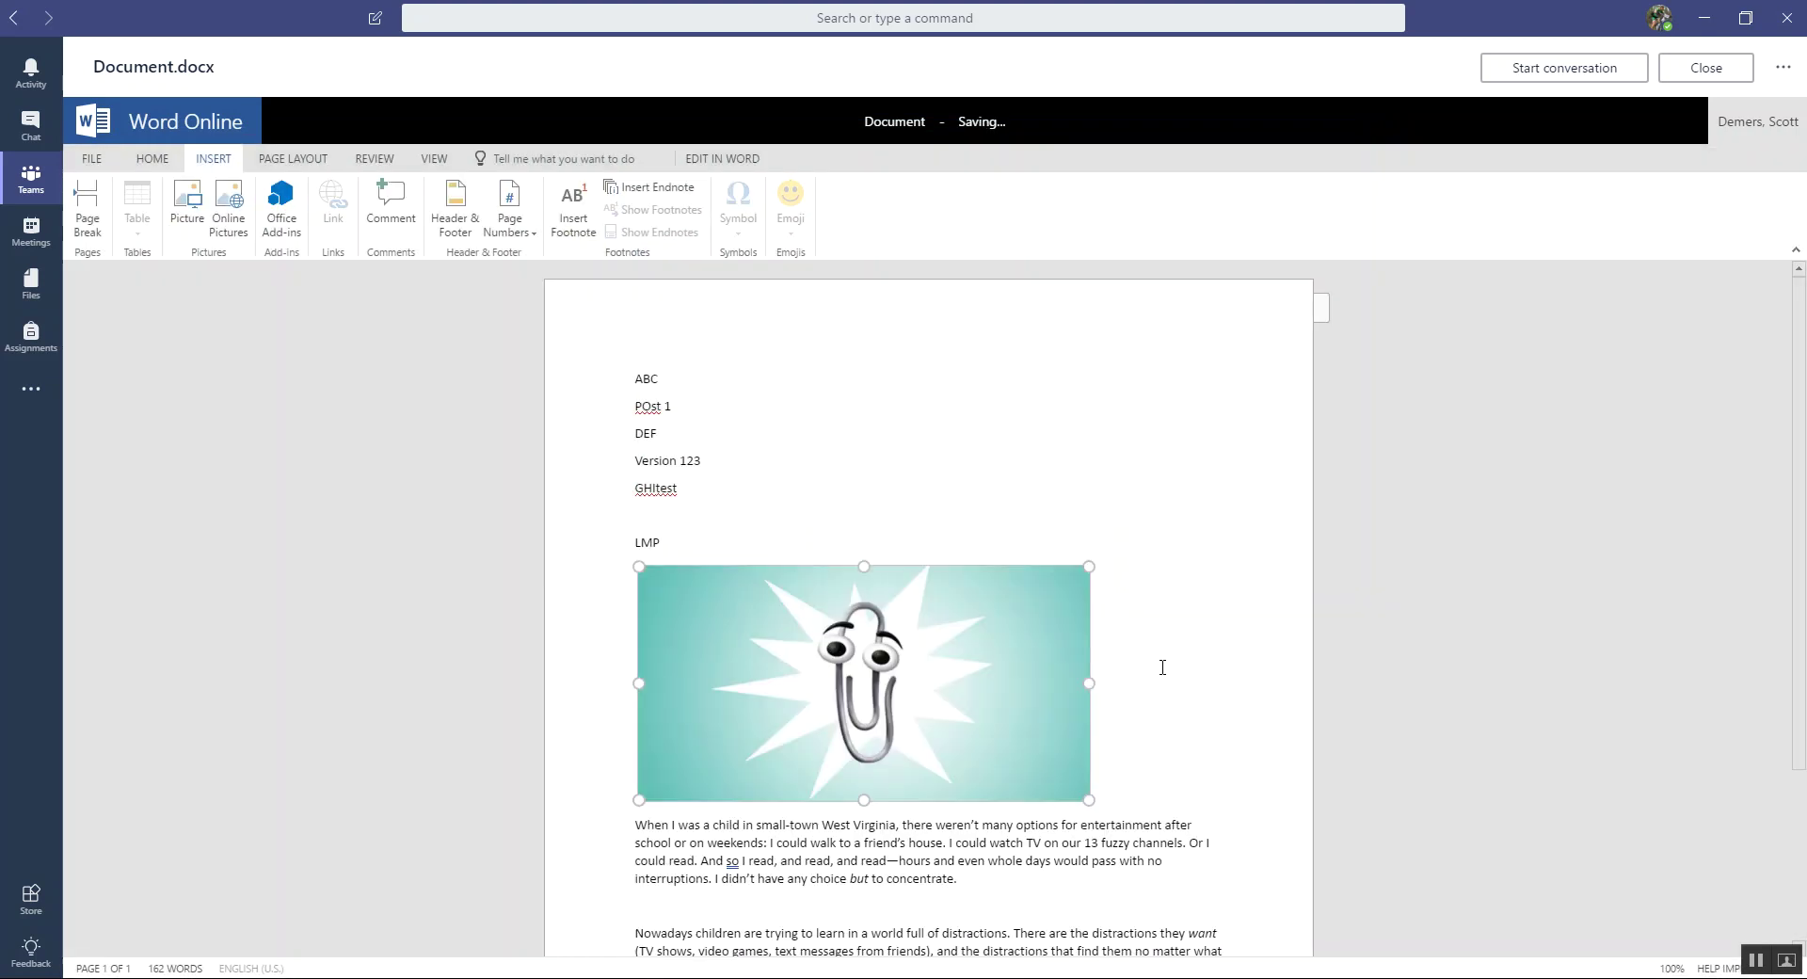
# - Make the sentence "I didn't have any choice but to concentrate." bold in the first long paragraph
pyautogui.scroll(-3, 1162, 667)
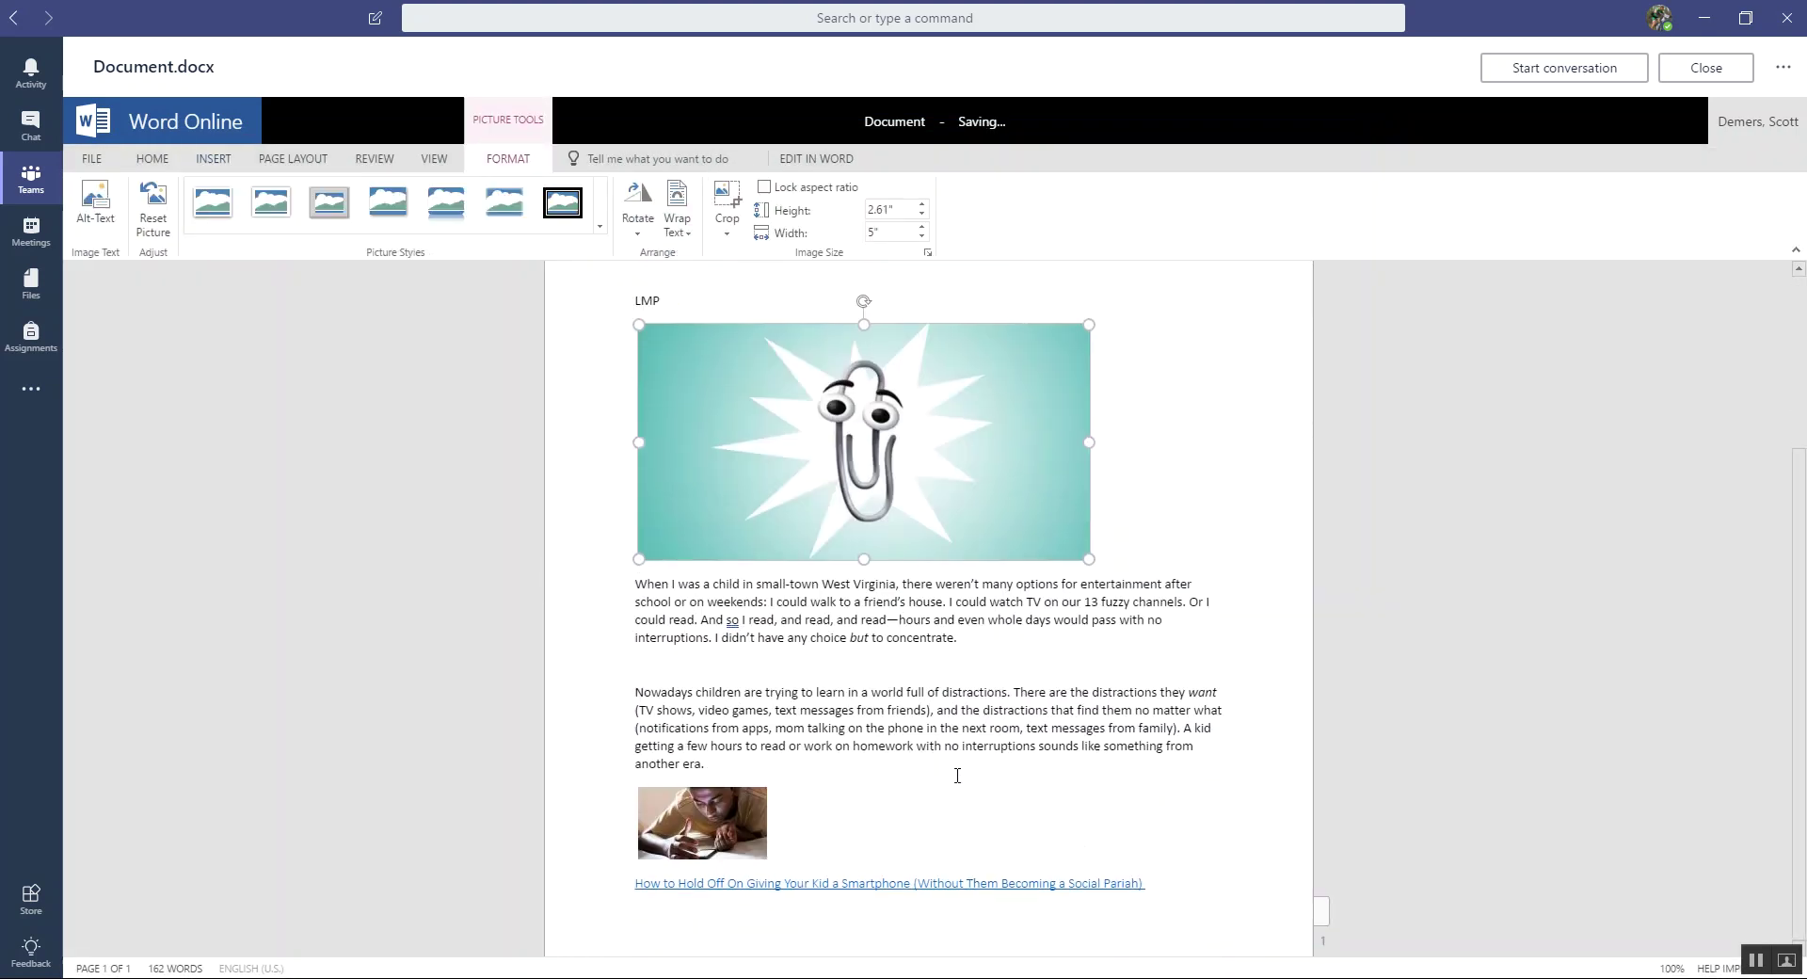
pyautogui.click(1073, 760)
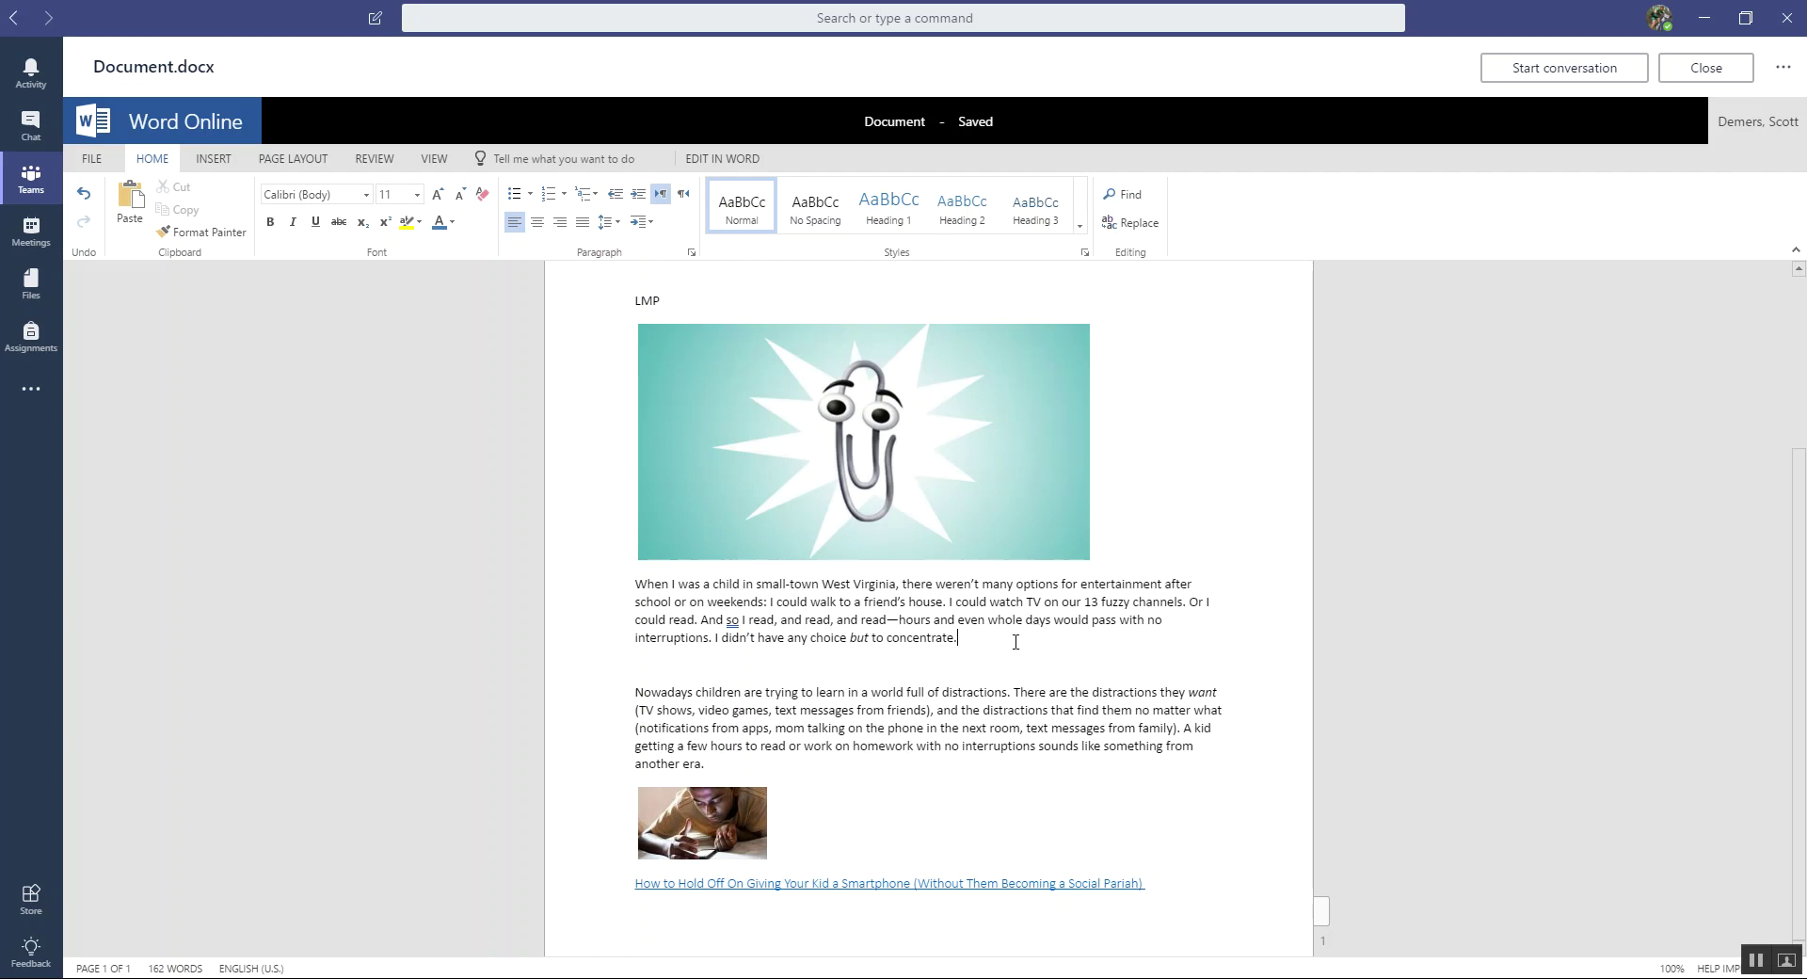
pyautogui.moveTo(957, 637); pyautogui.dragTo(715, 639)
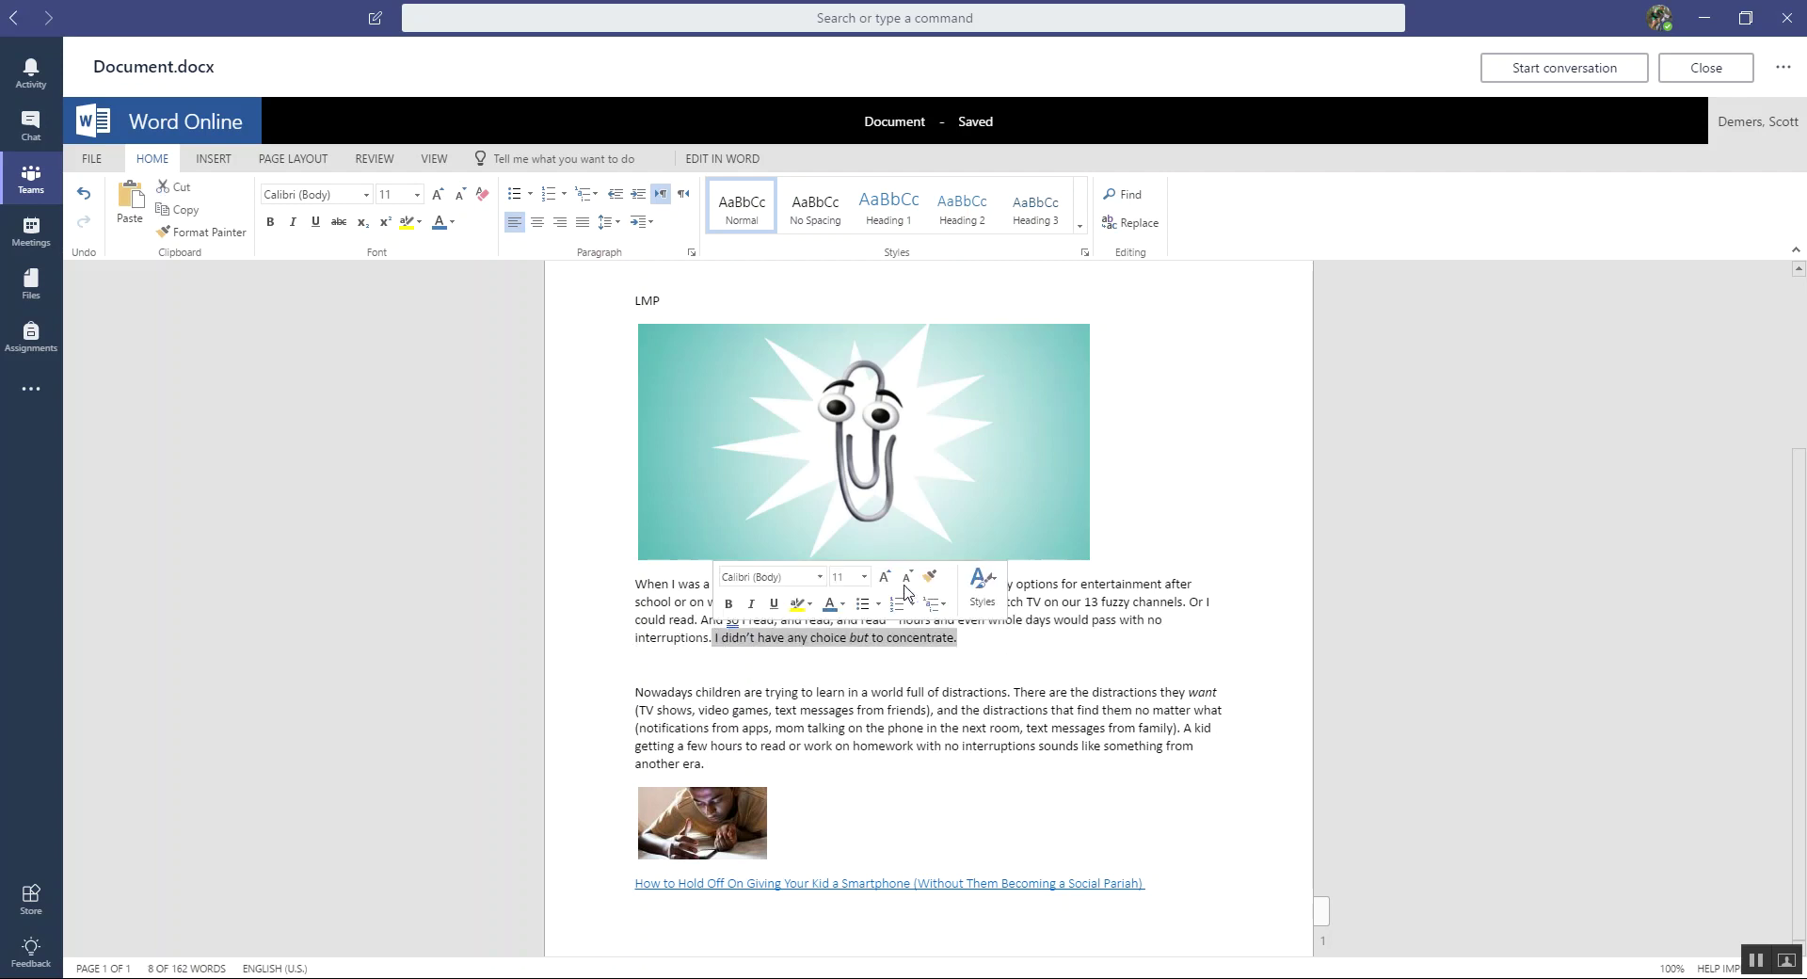
pyautogui.click(728, 603)
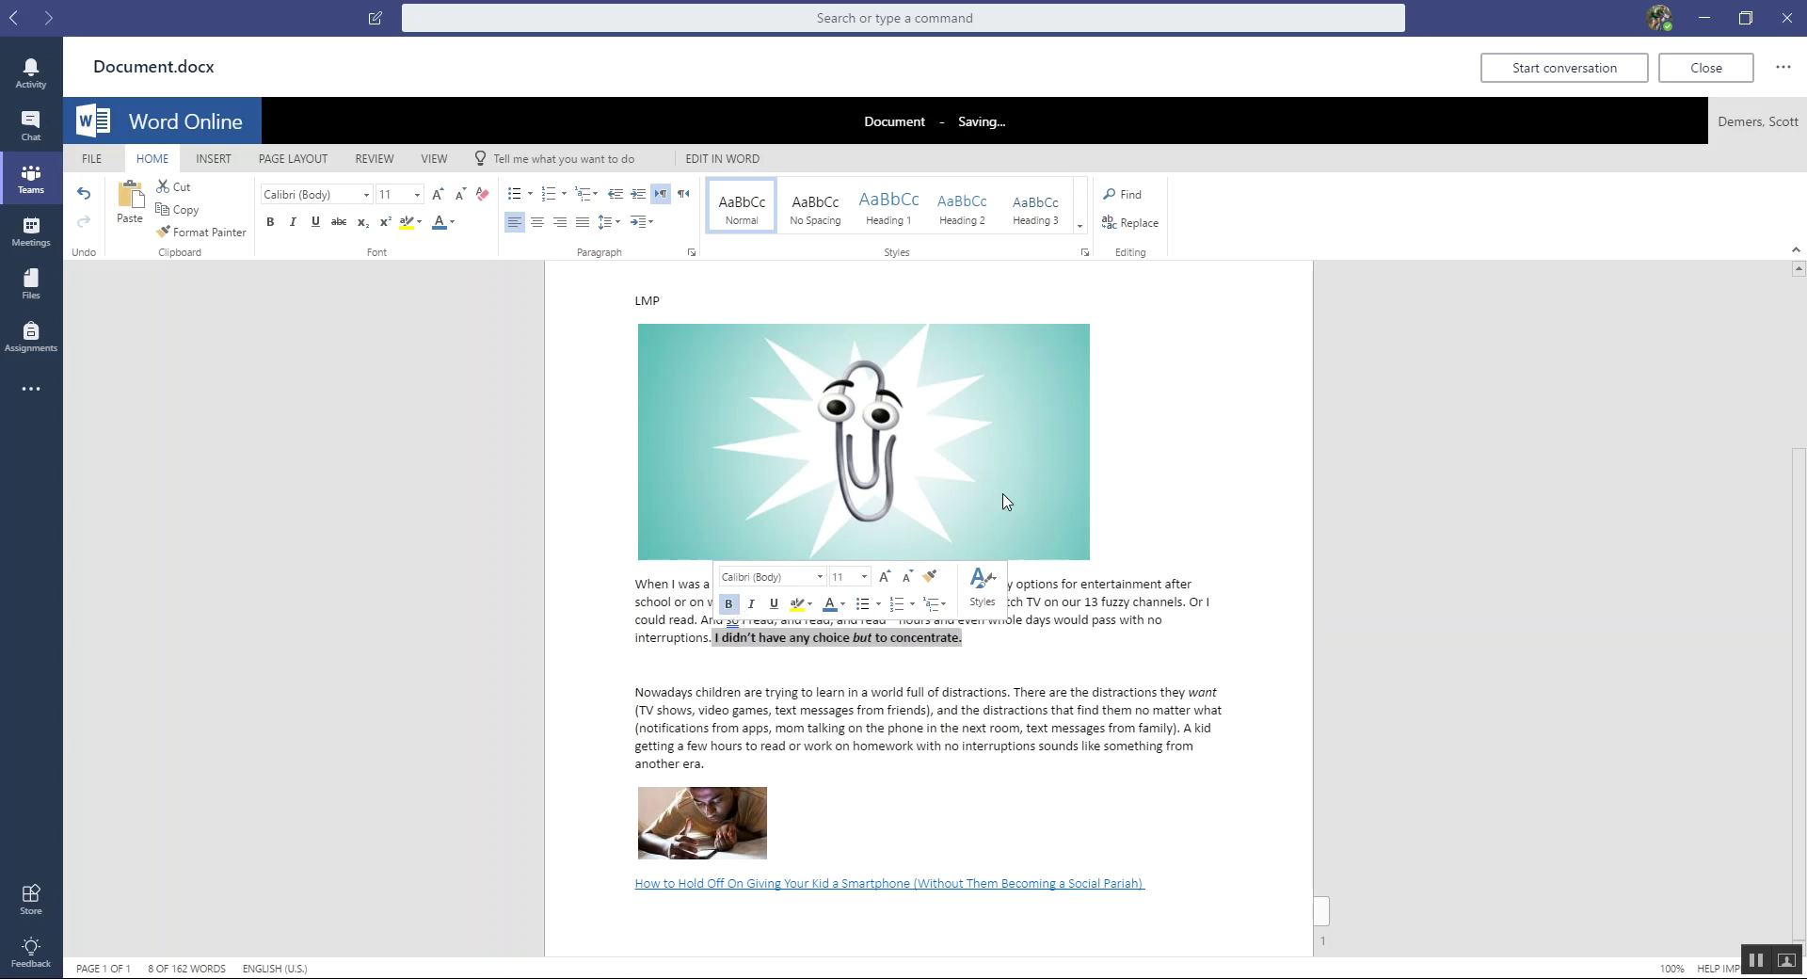
# - Close Document.docx in Teams, then switch to the SharePoint site in the browser and open the VersionedDocuments library from the site contents
pyautogui.click(1169, 461)
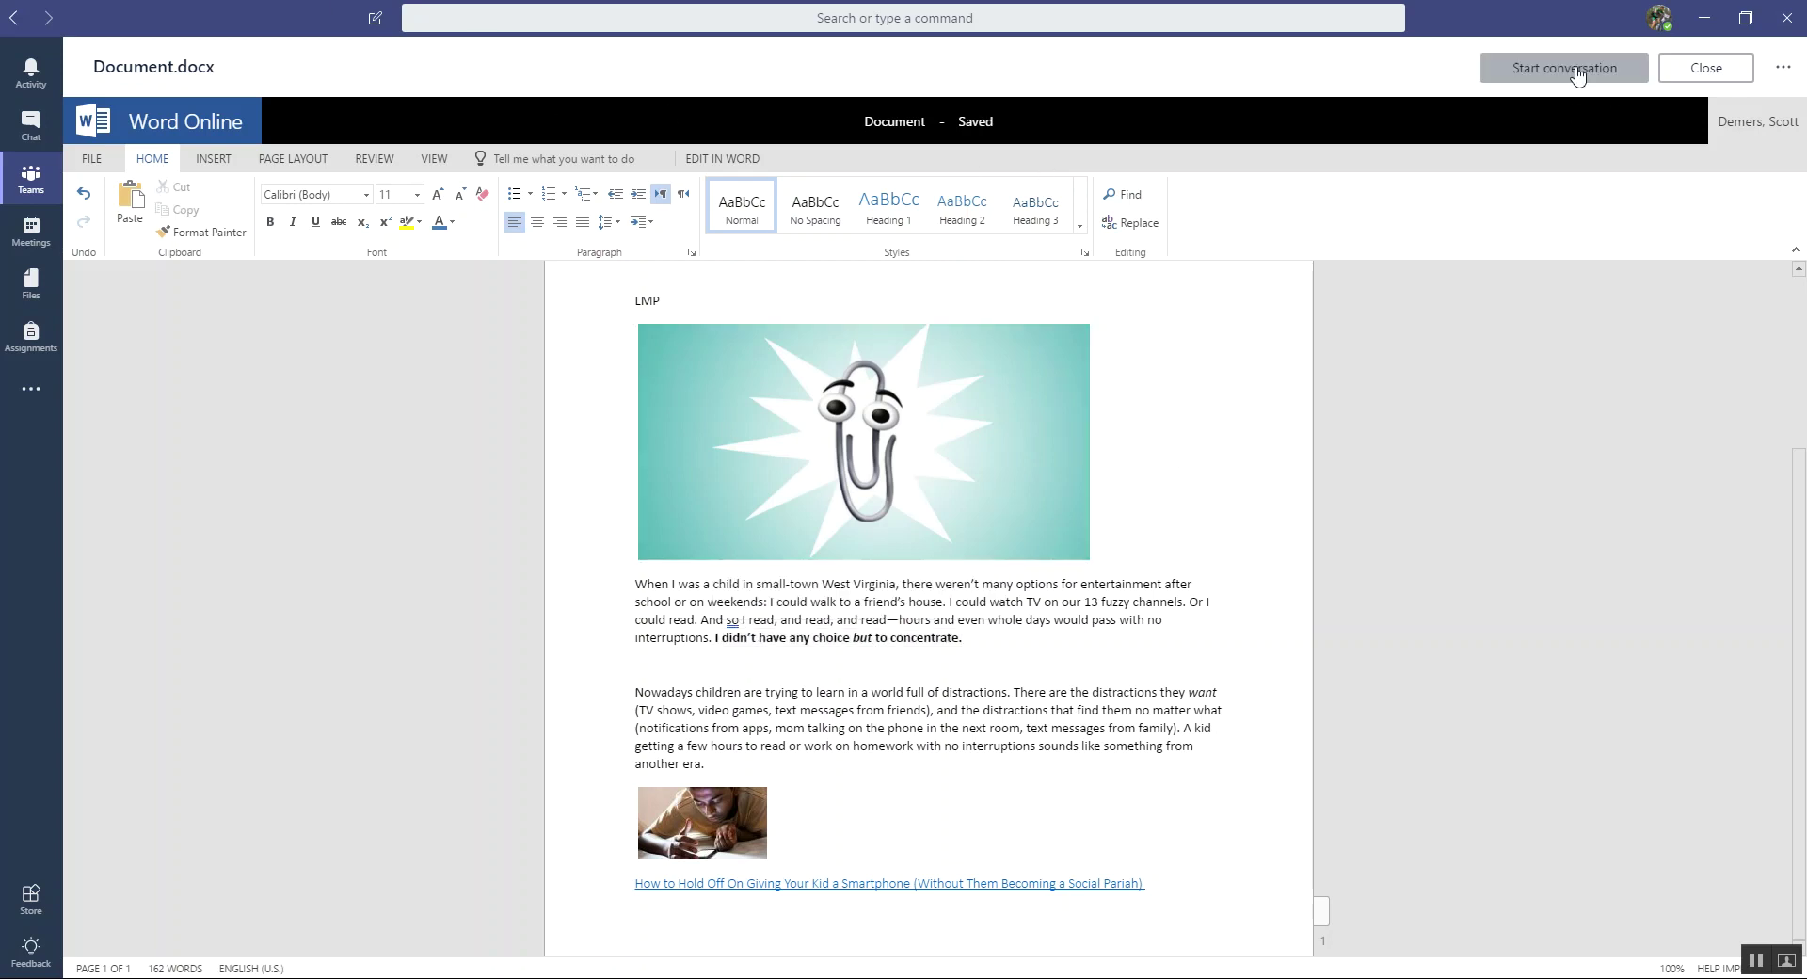
pyautogui.click(1708, 75)
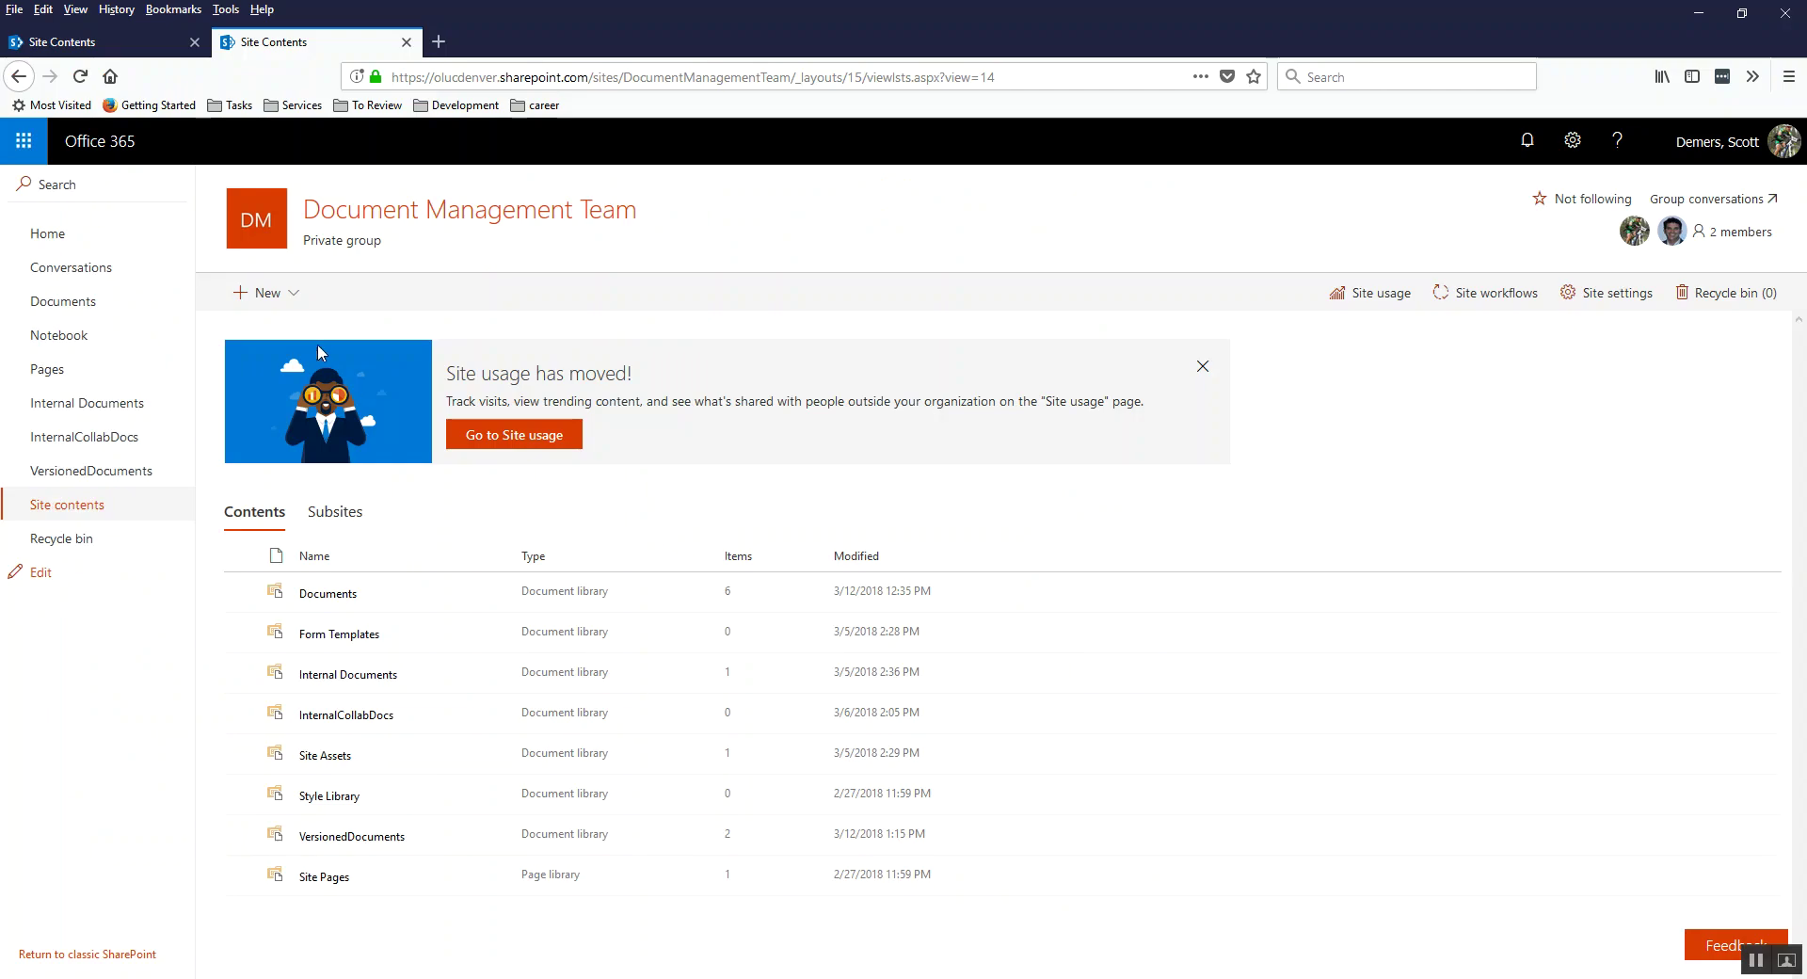
pyautogui.click(381, 837)
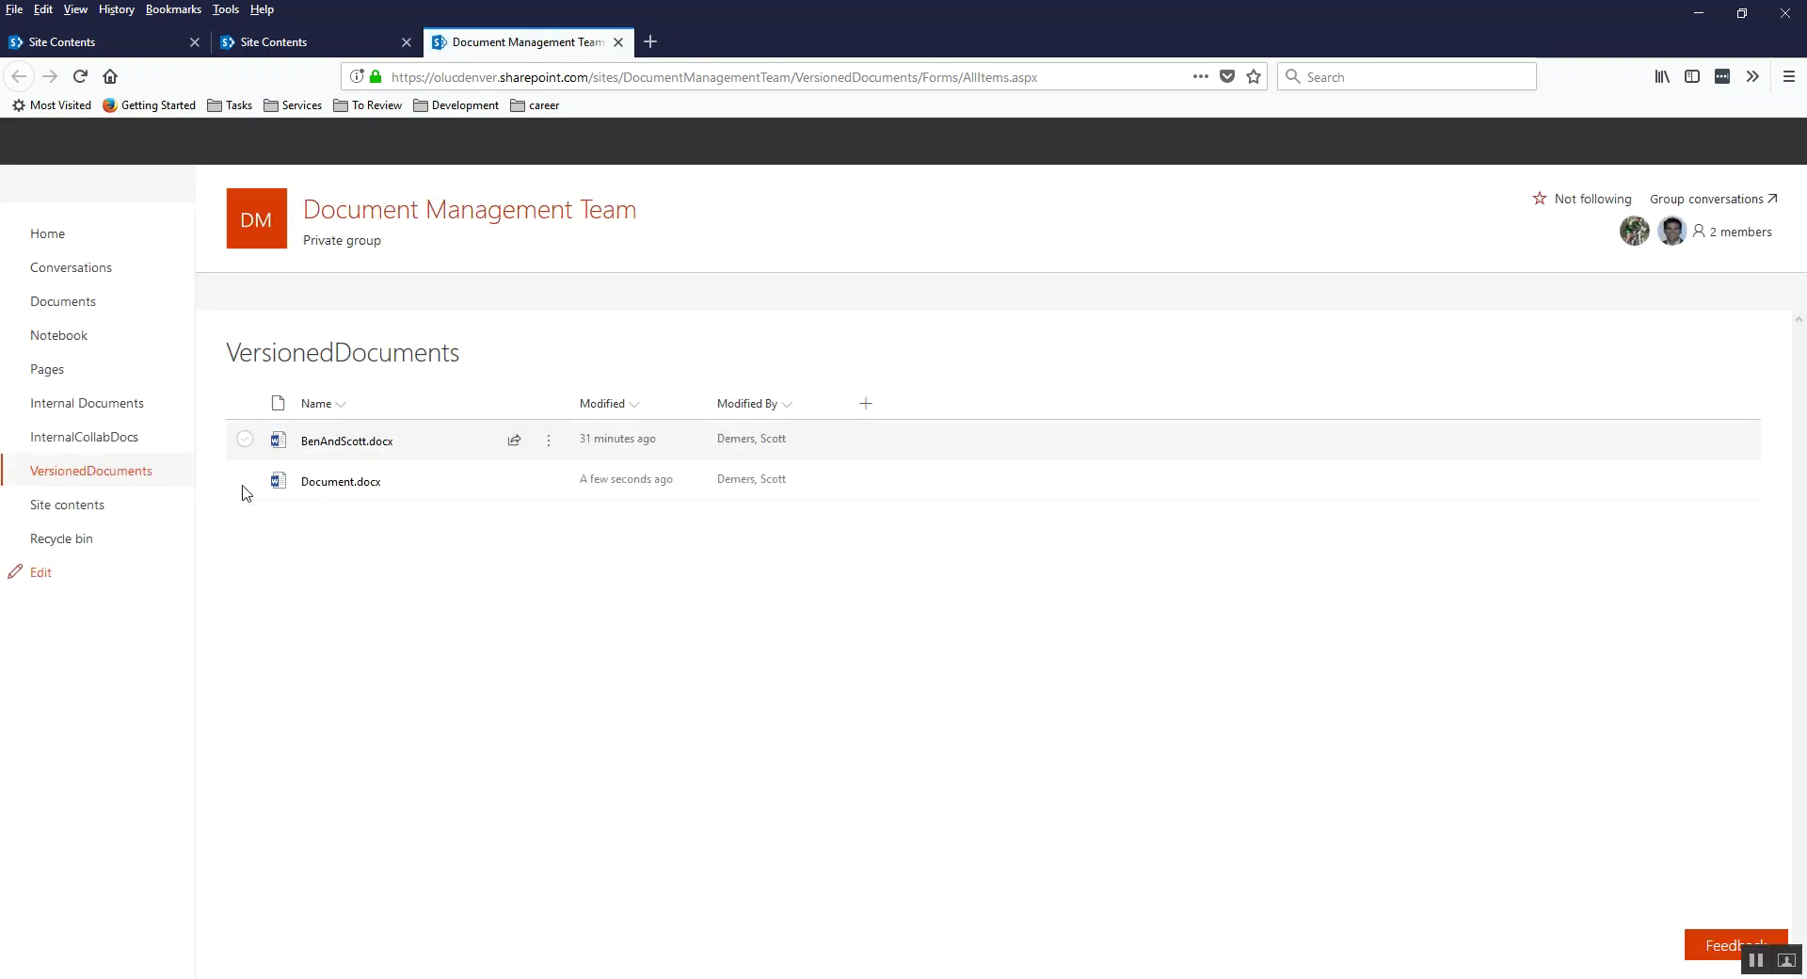
# - Open the version history of Document.docx and review its major and minor versions
pyautogui.click(550, 493)
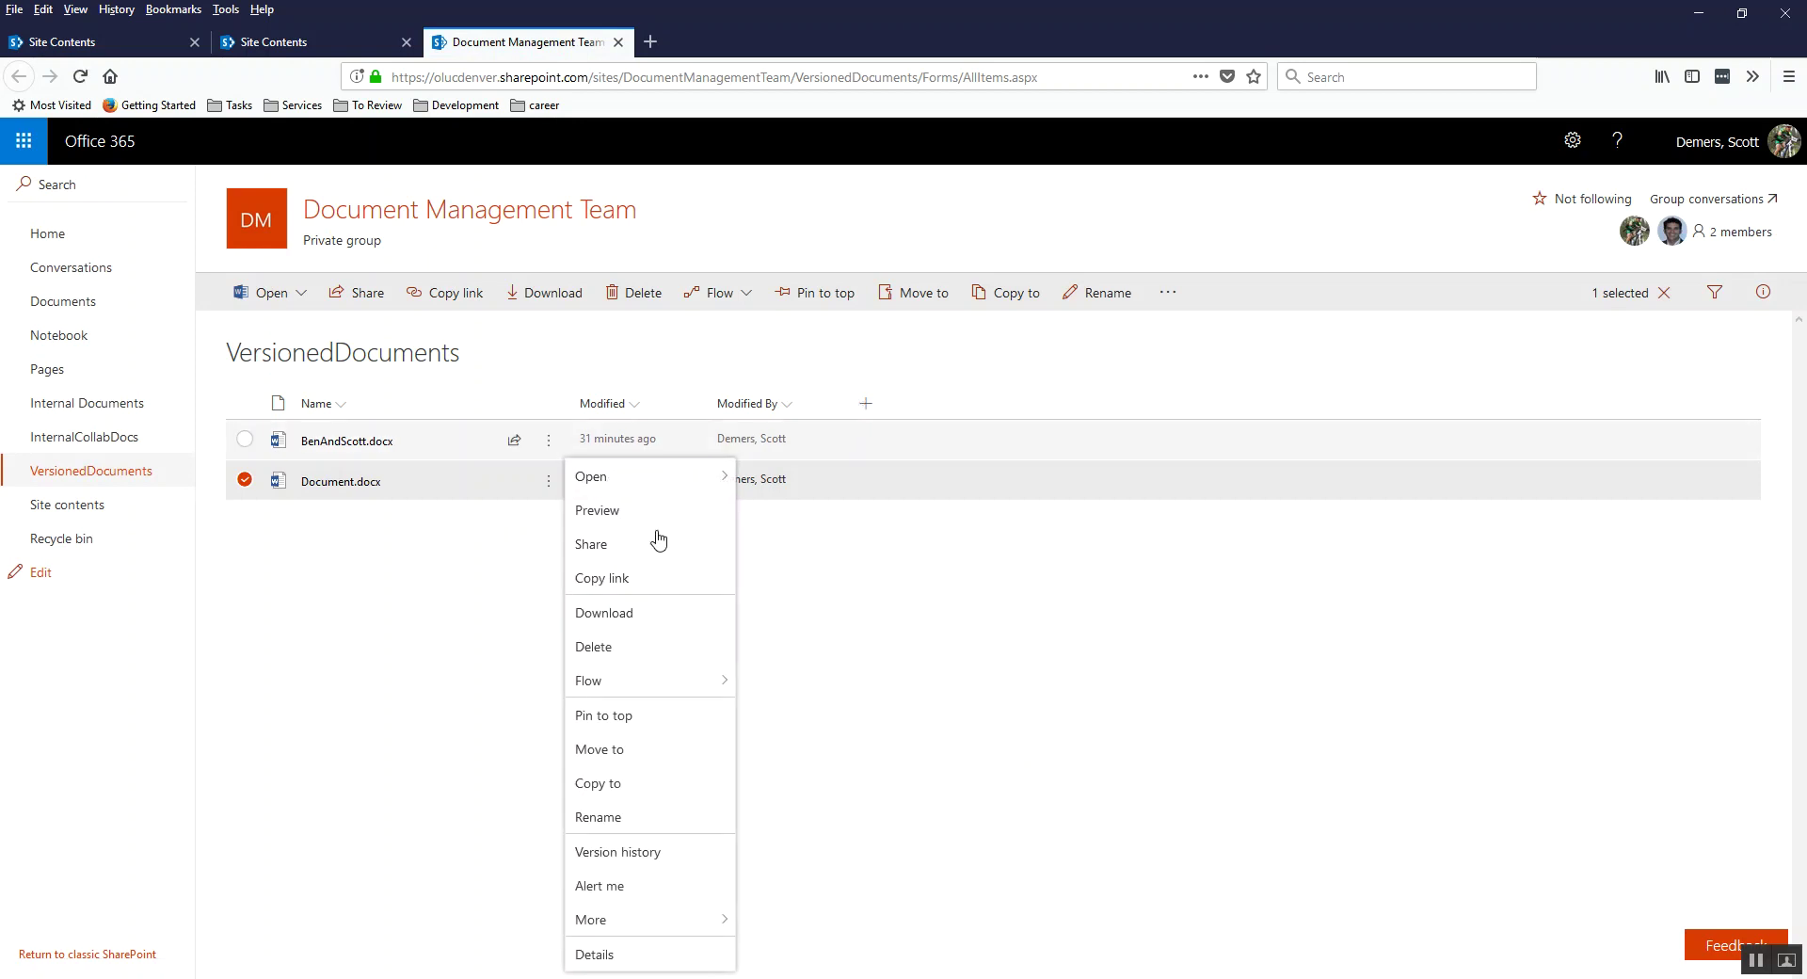
pyautogui.click(643, 851)
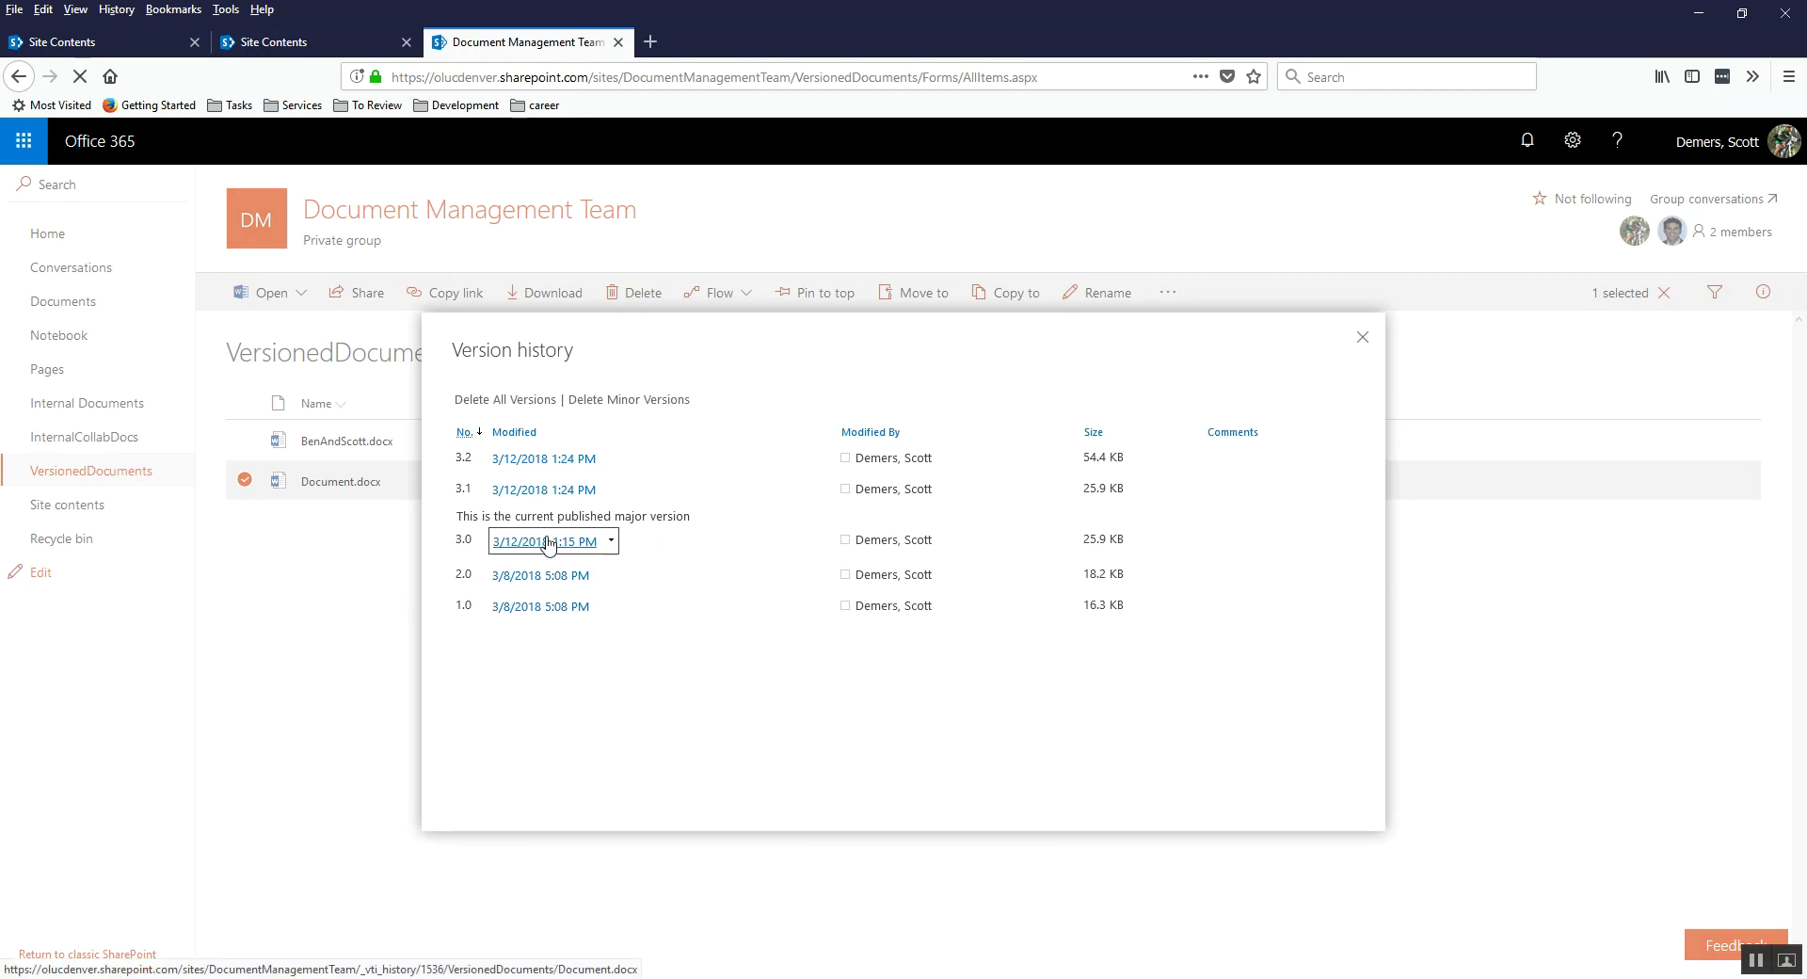
pyautogui.moveTo(546, 496)
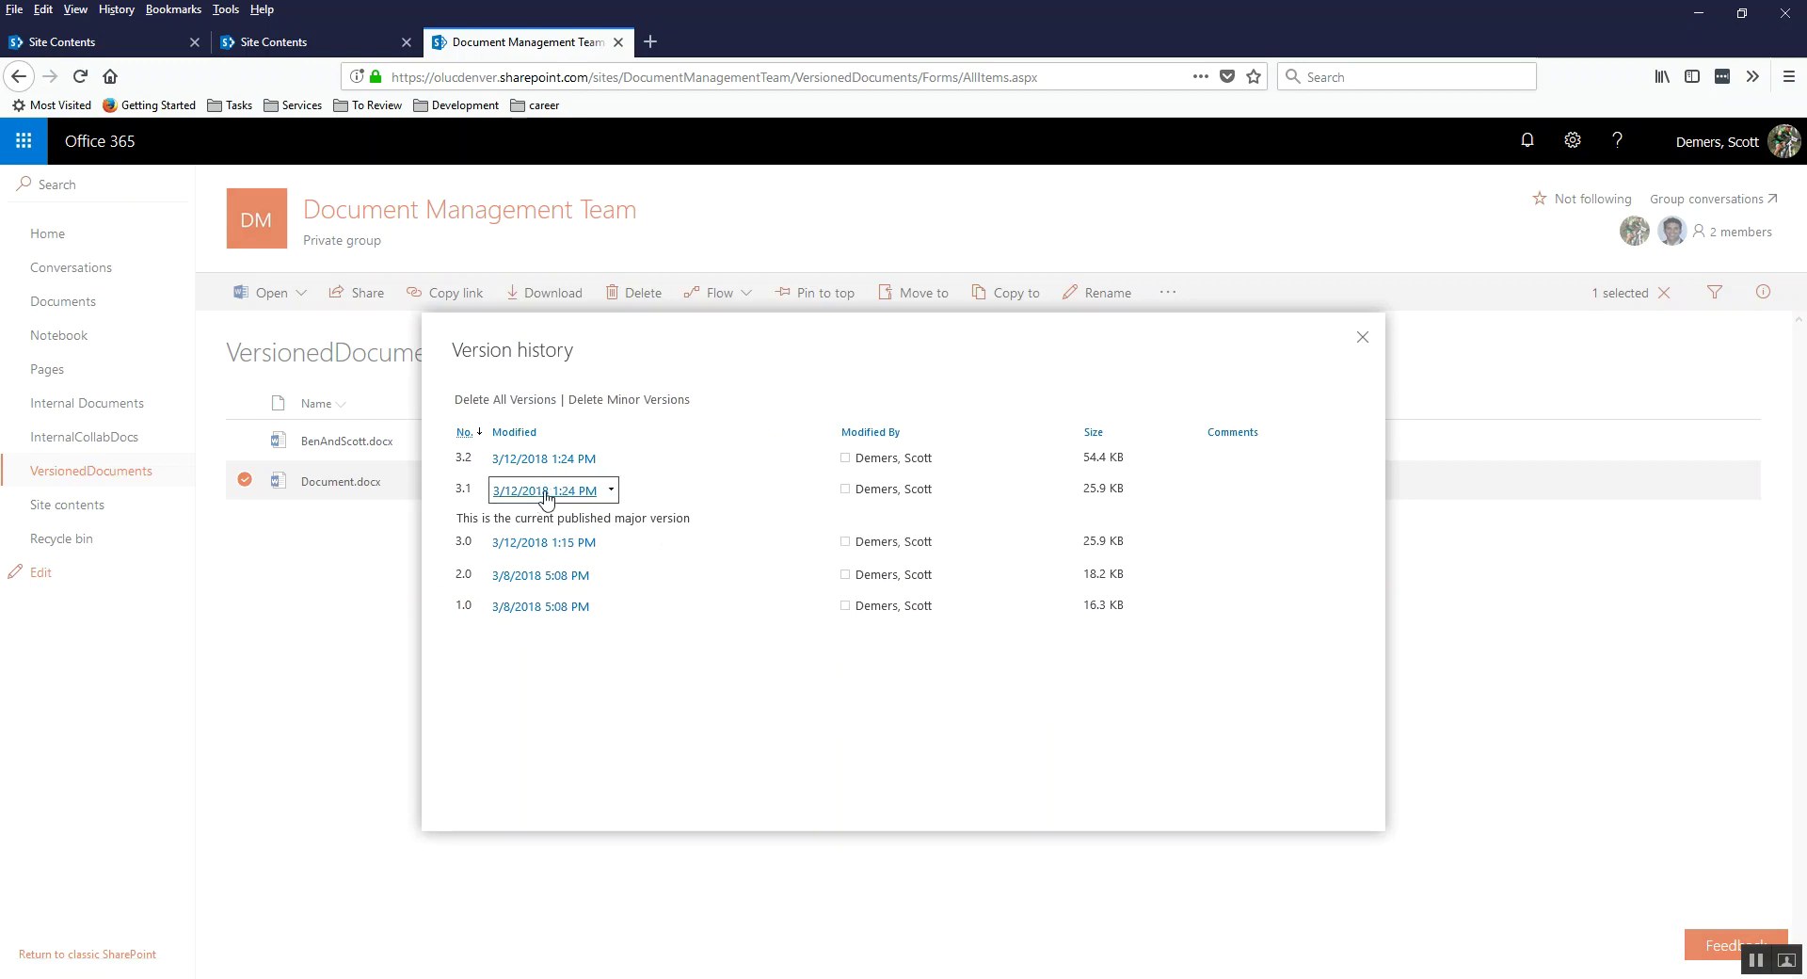
pyautogui.rightClick(763, 446)
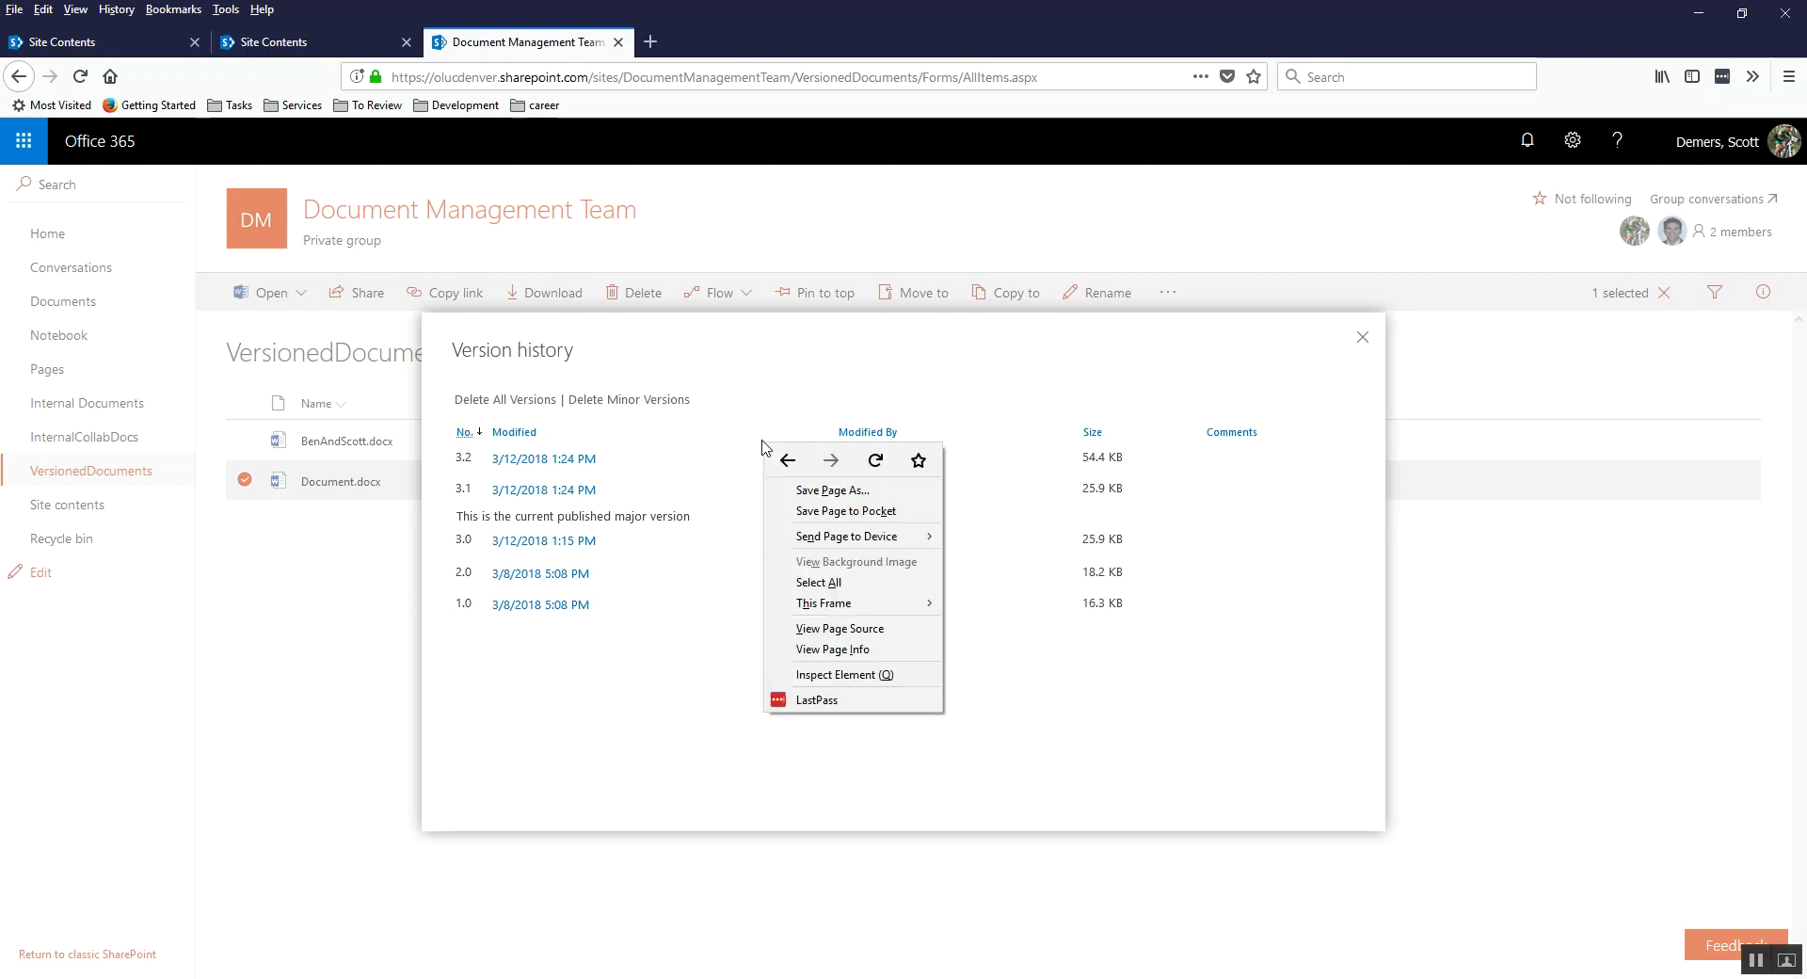
pyautogui.click(727, 350)
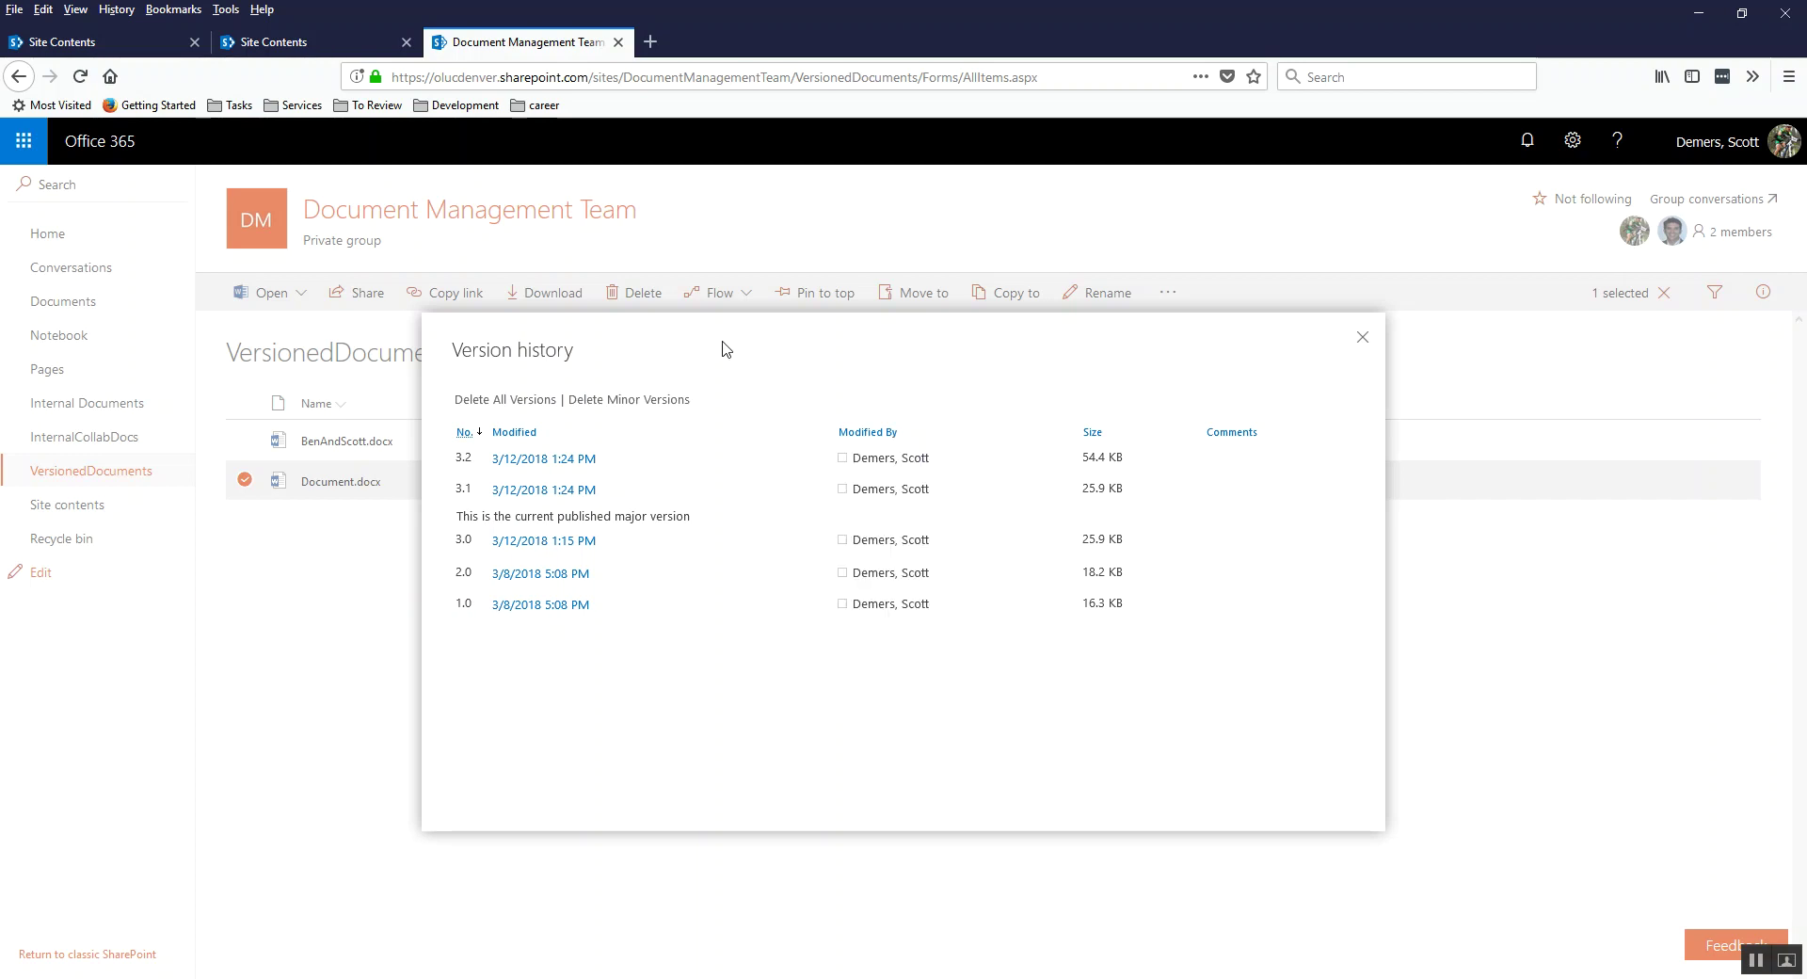
pyautogui.rightClick(707, 474)
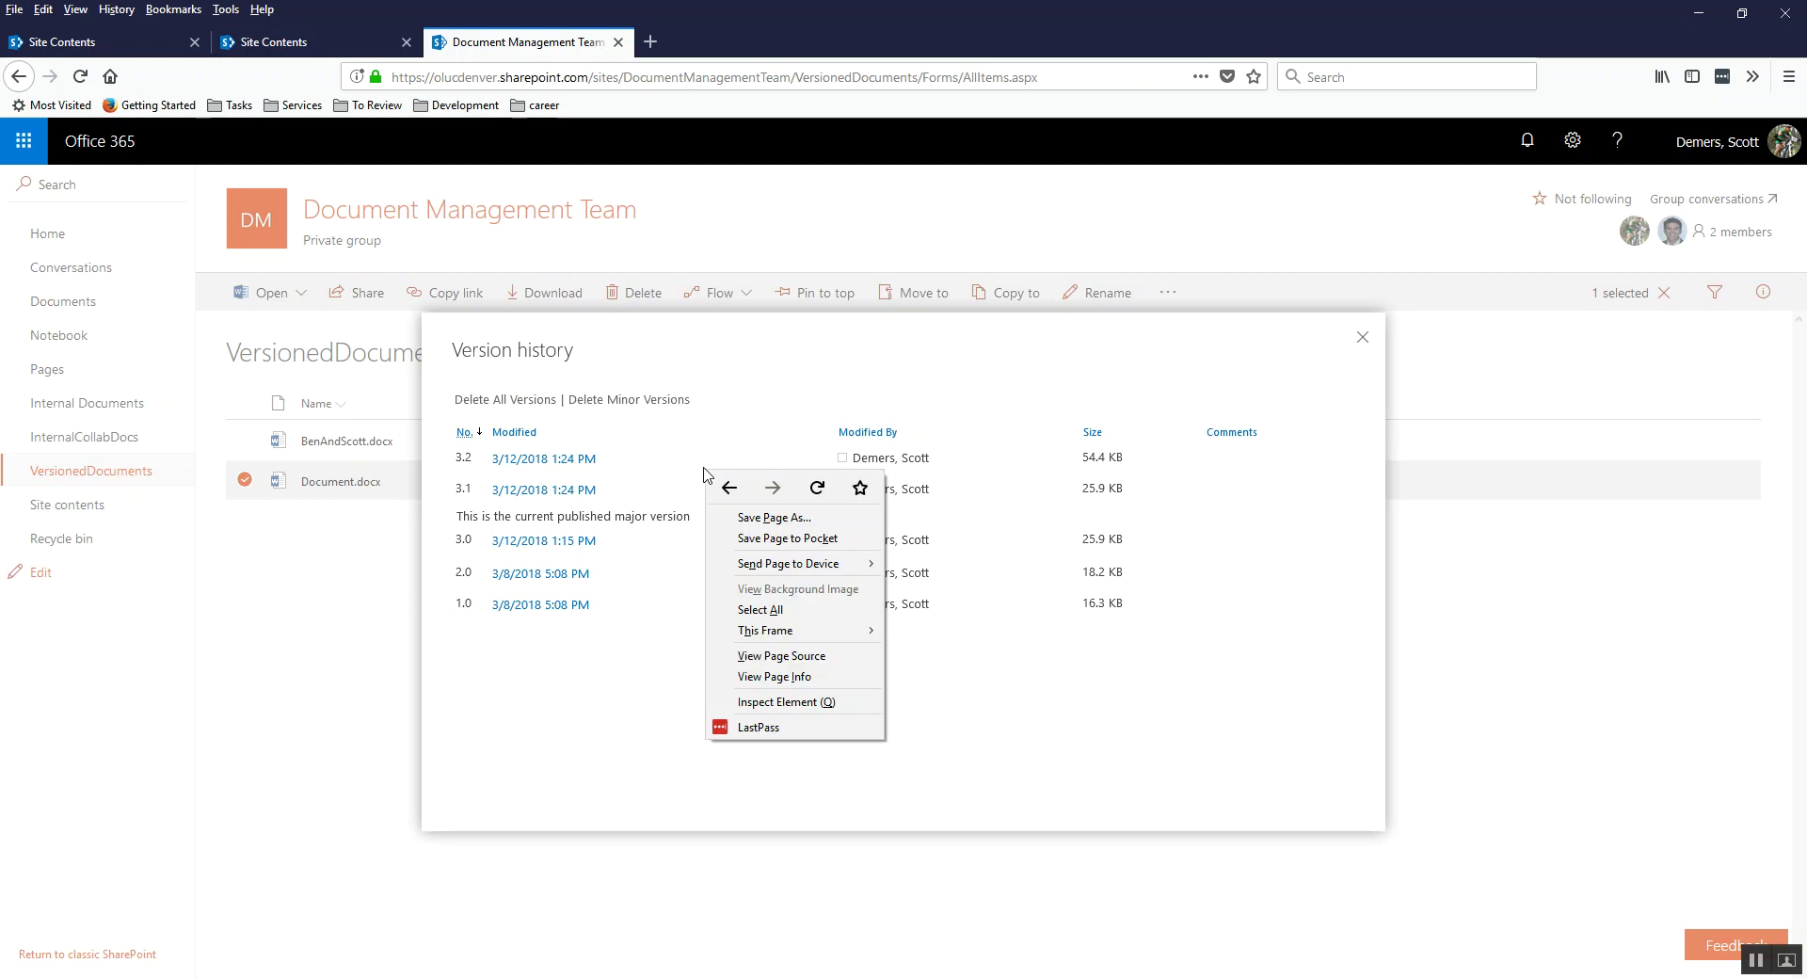
pyautogui.click(850, 415)
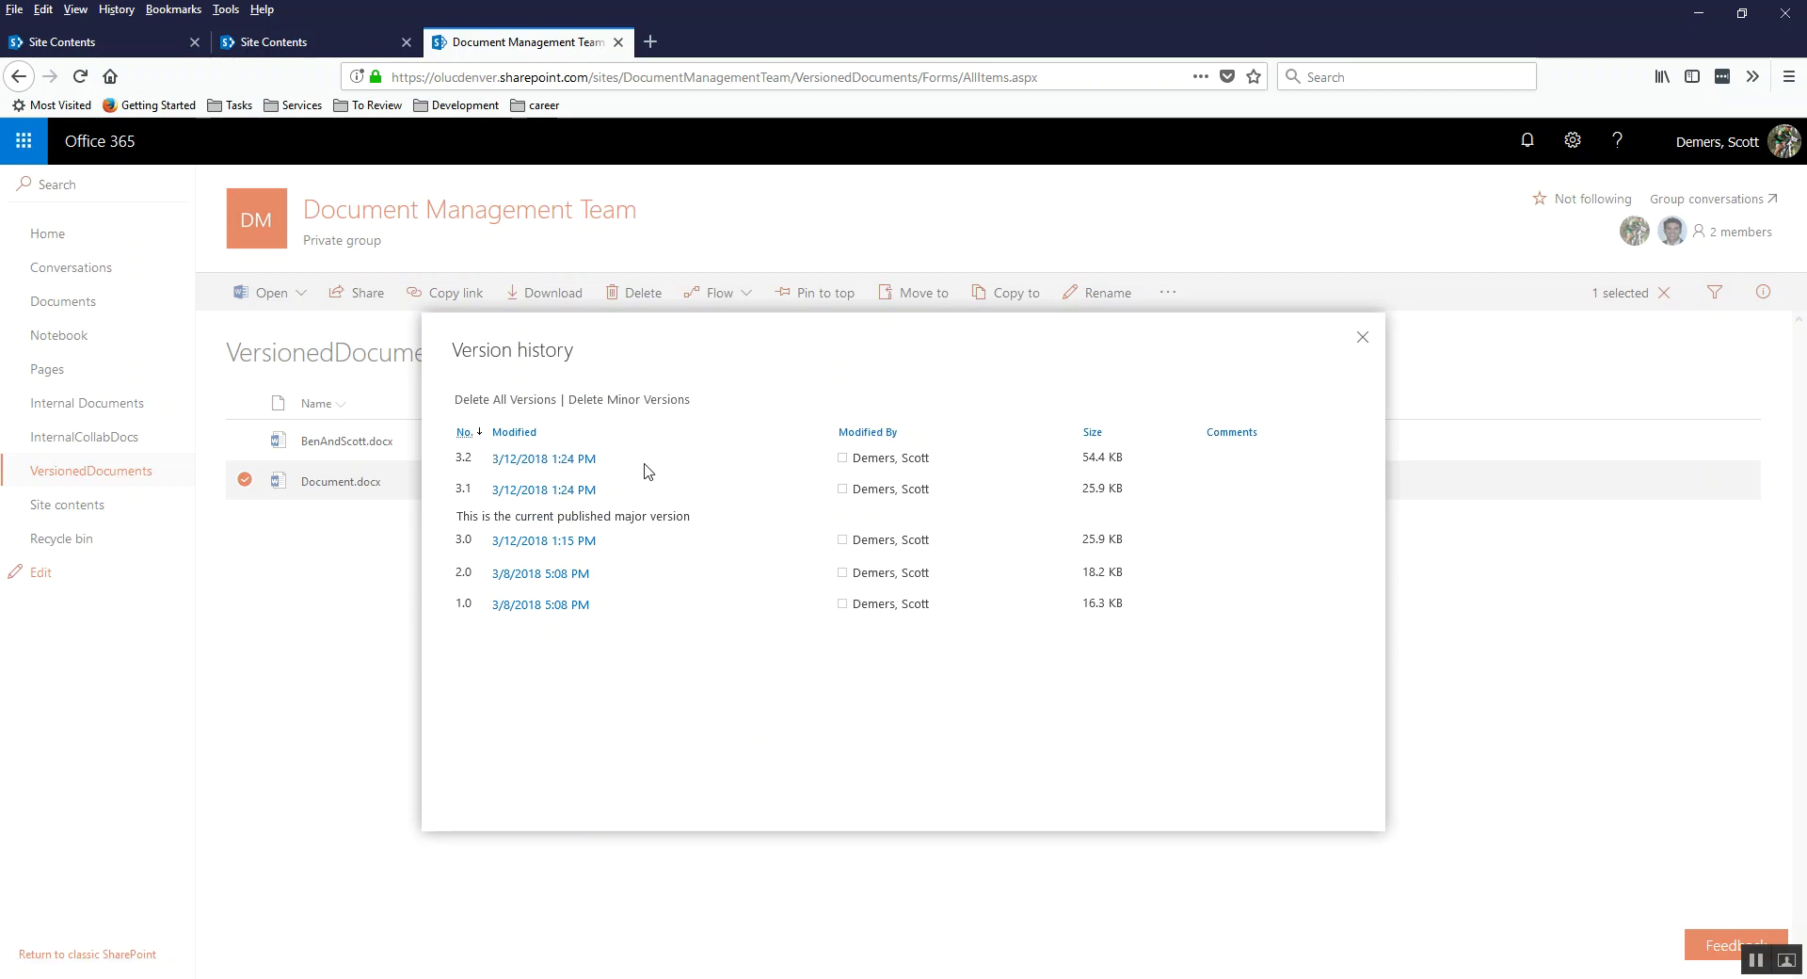
# - Examine the actions offered for versions 3.2 and 3.1 in the version history, and close the history
pyautogui.click(612, 461)
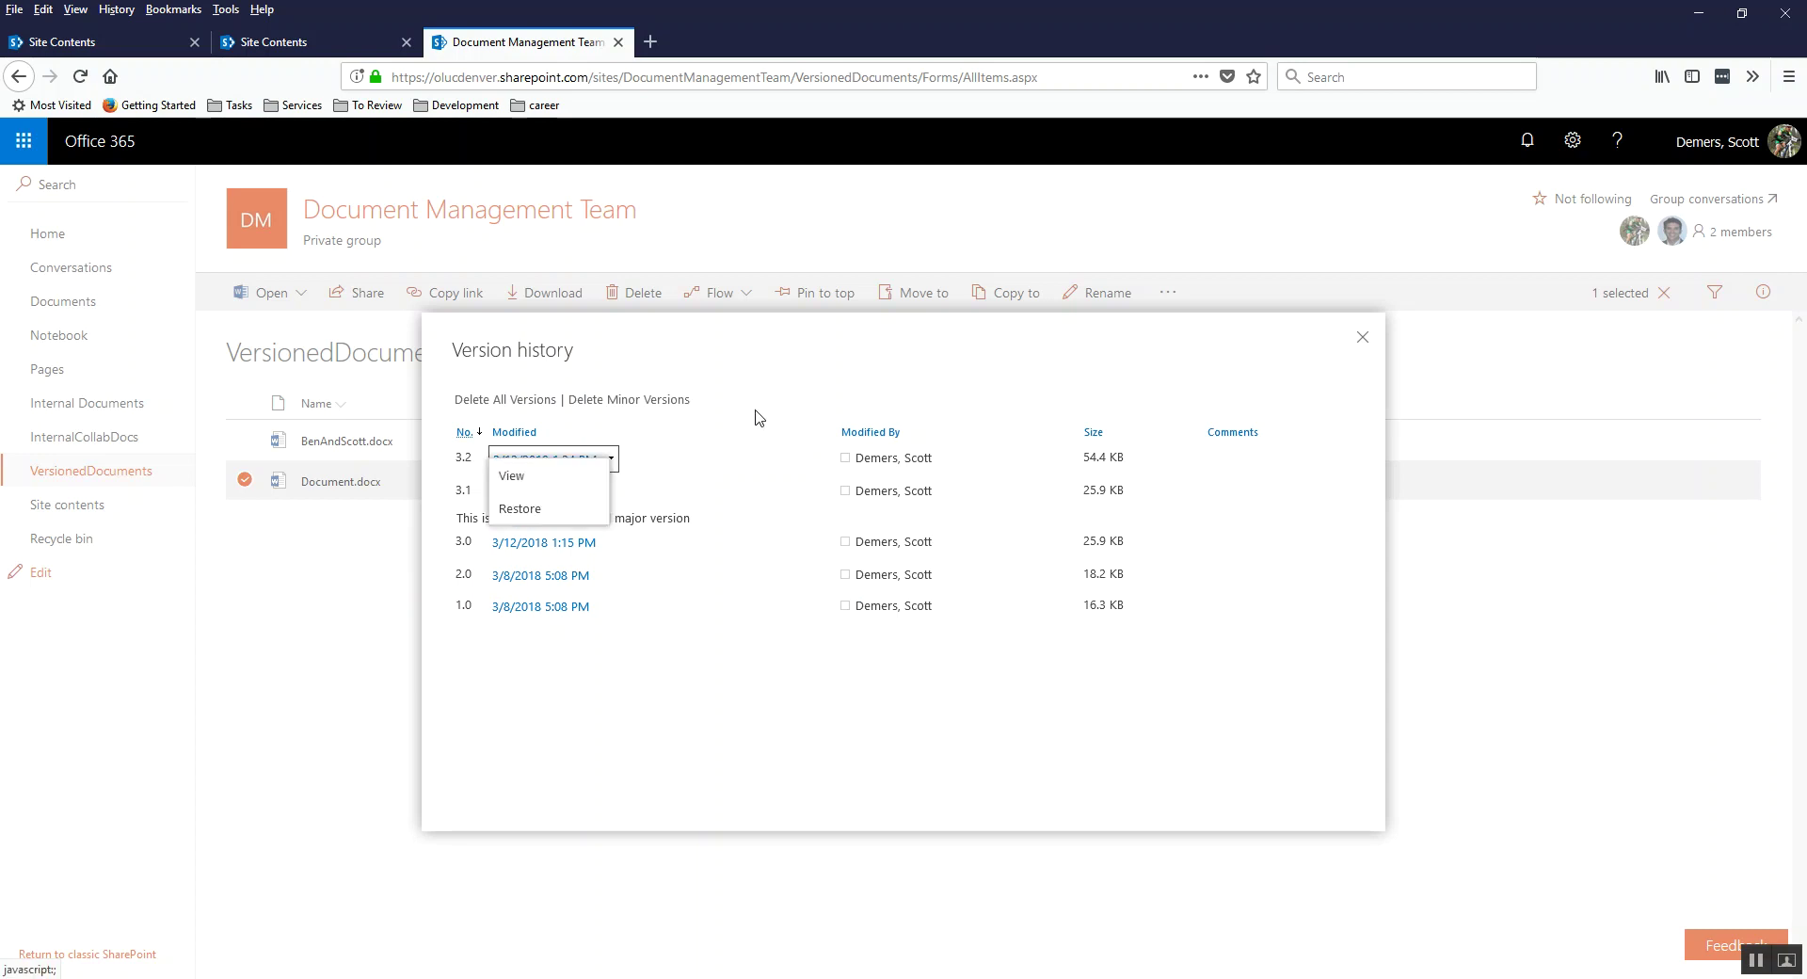
pyautogui.click(758, 416)
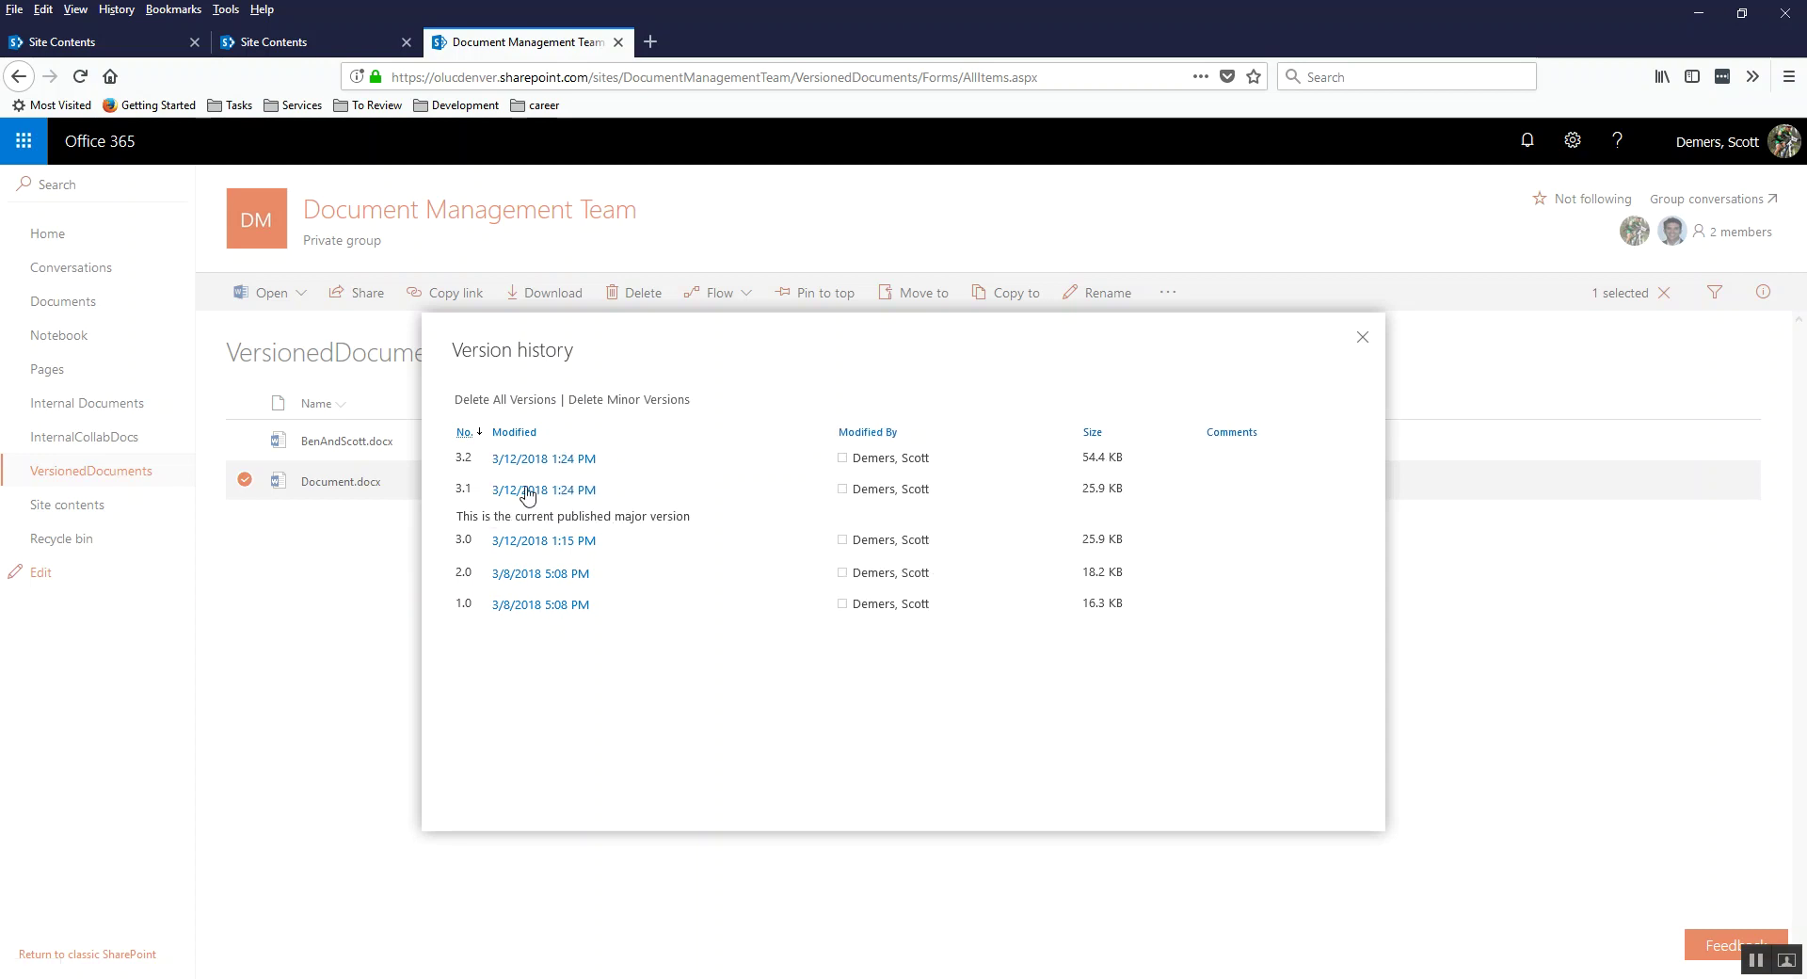
pyautogui.moveTo(578, 503)
pyautogui.moveTo(529, 461)
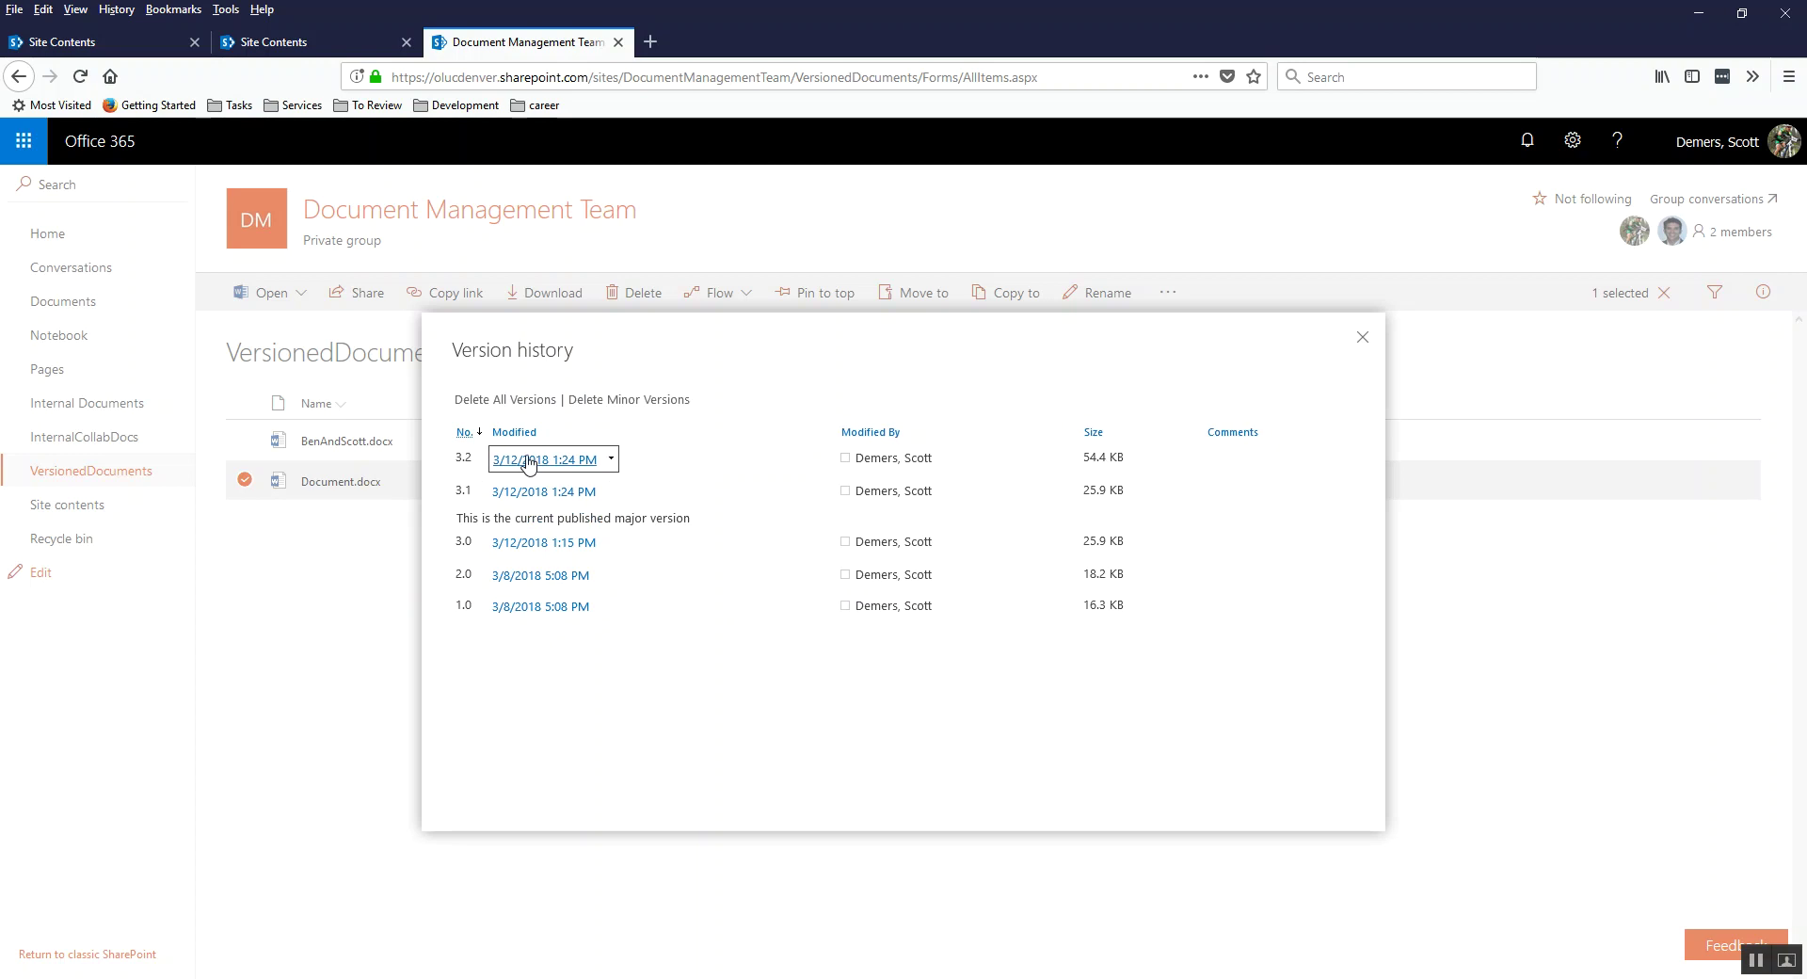
pyautogui.click(612, 461)
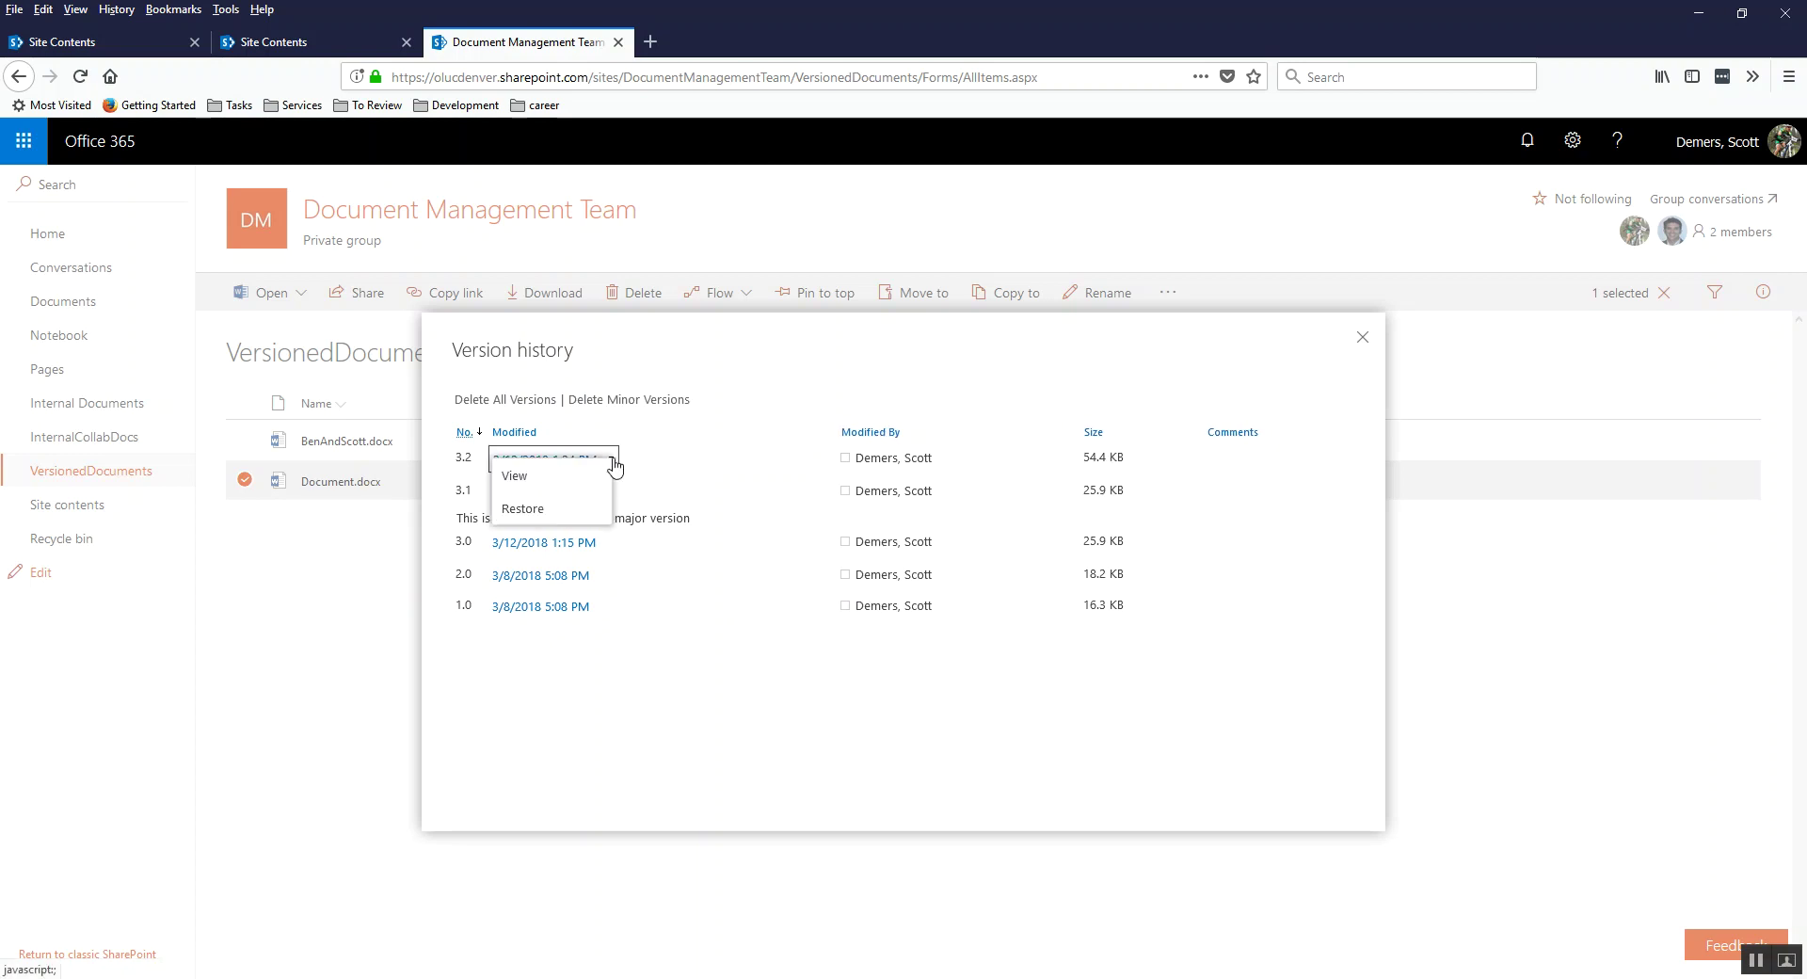
pyautogui.click(709, 446)
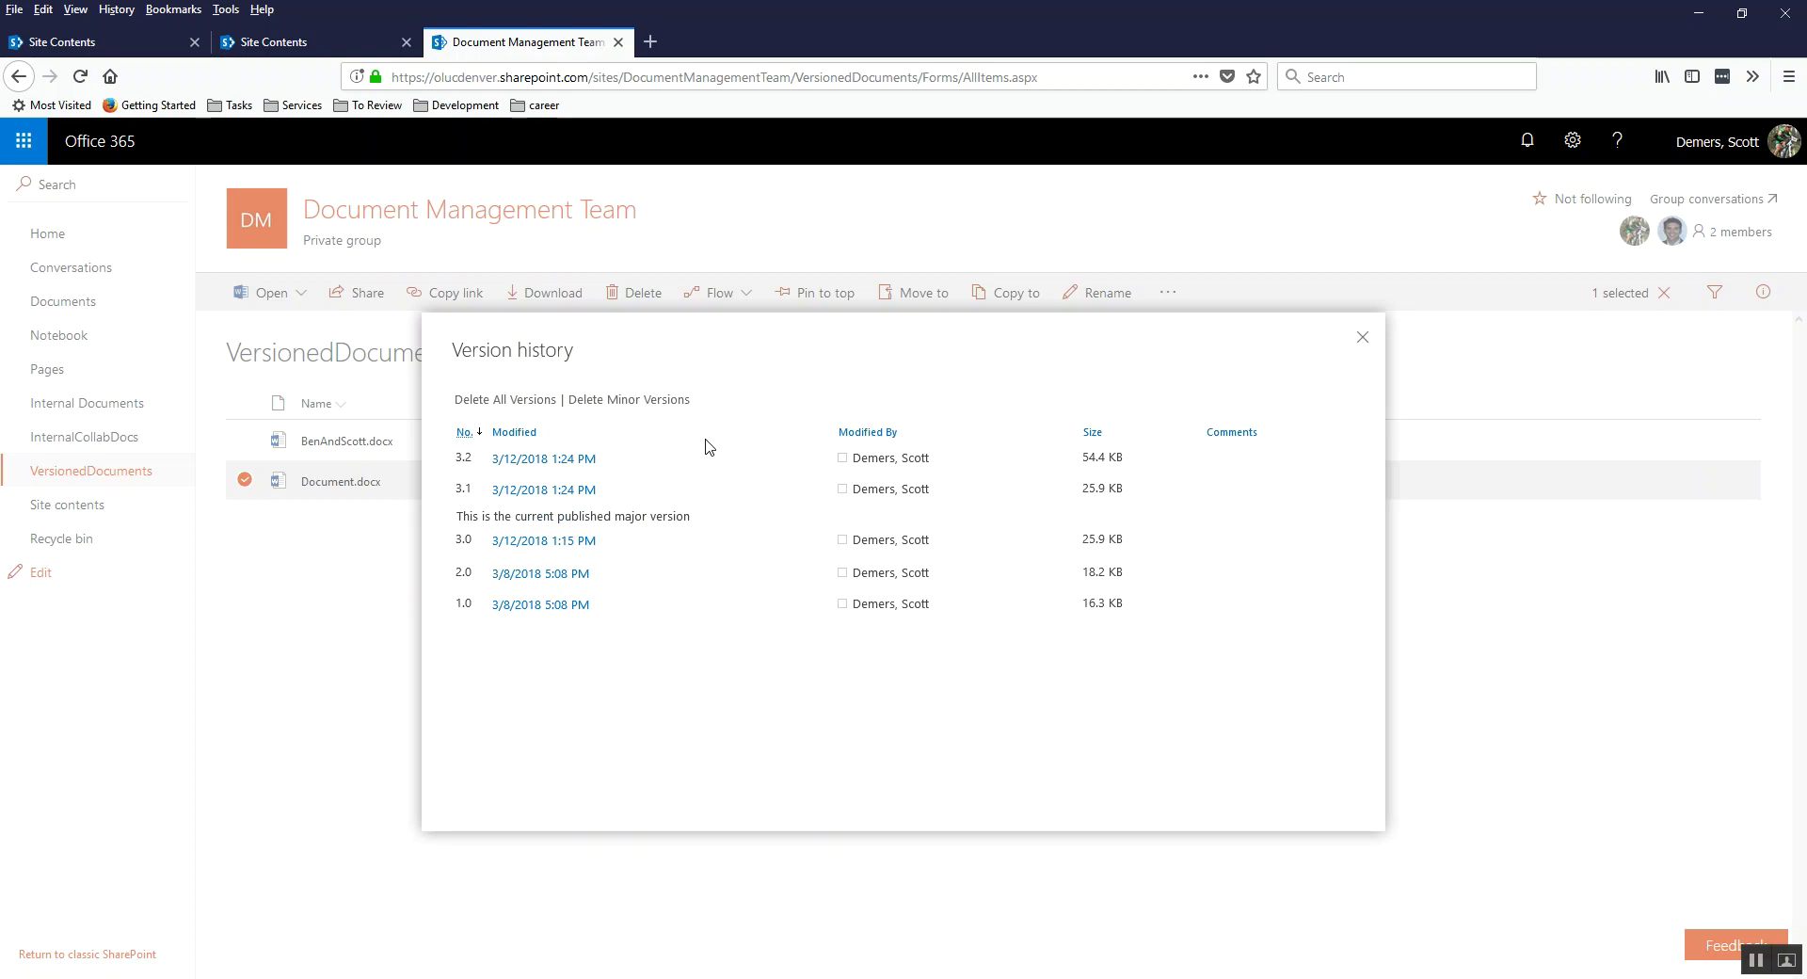
pyautogui.click(609, 464)
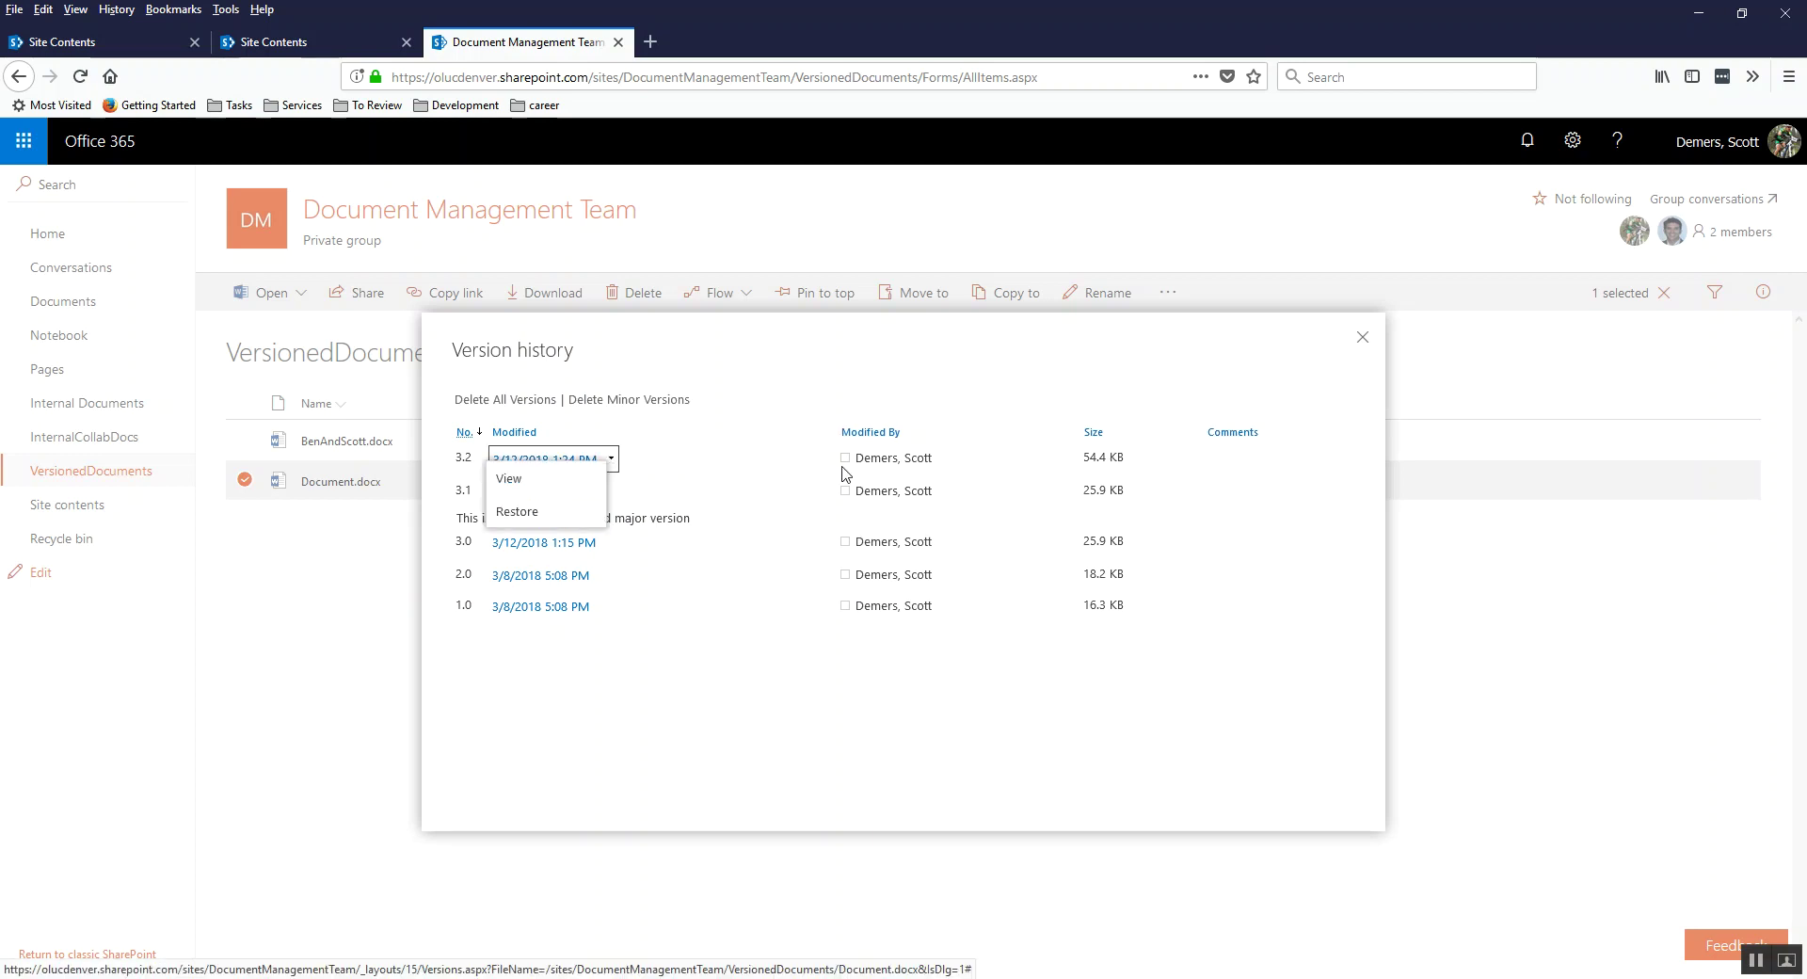
pyautogui.click(800, 475)
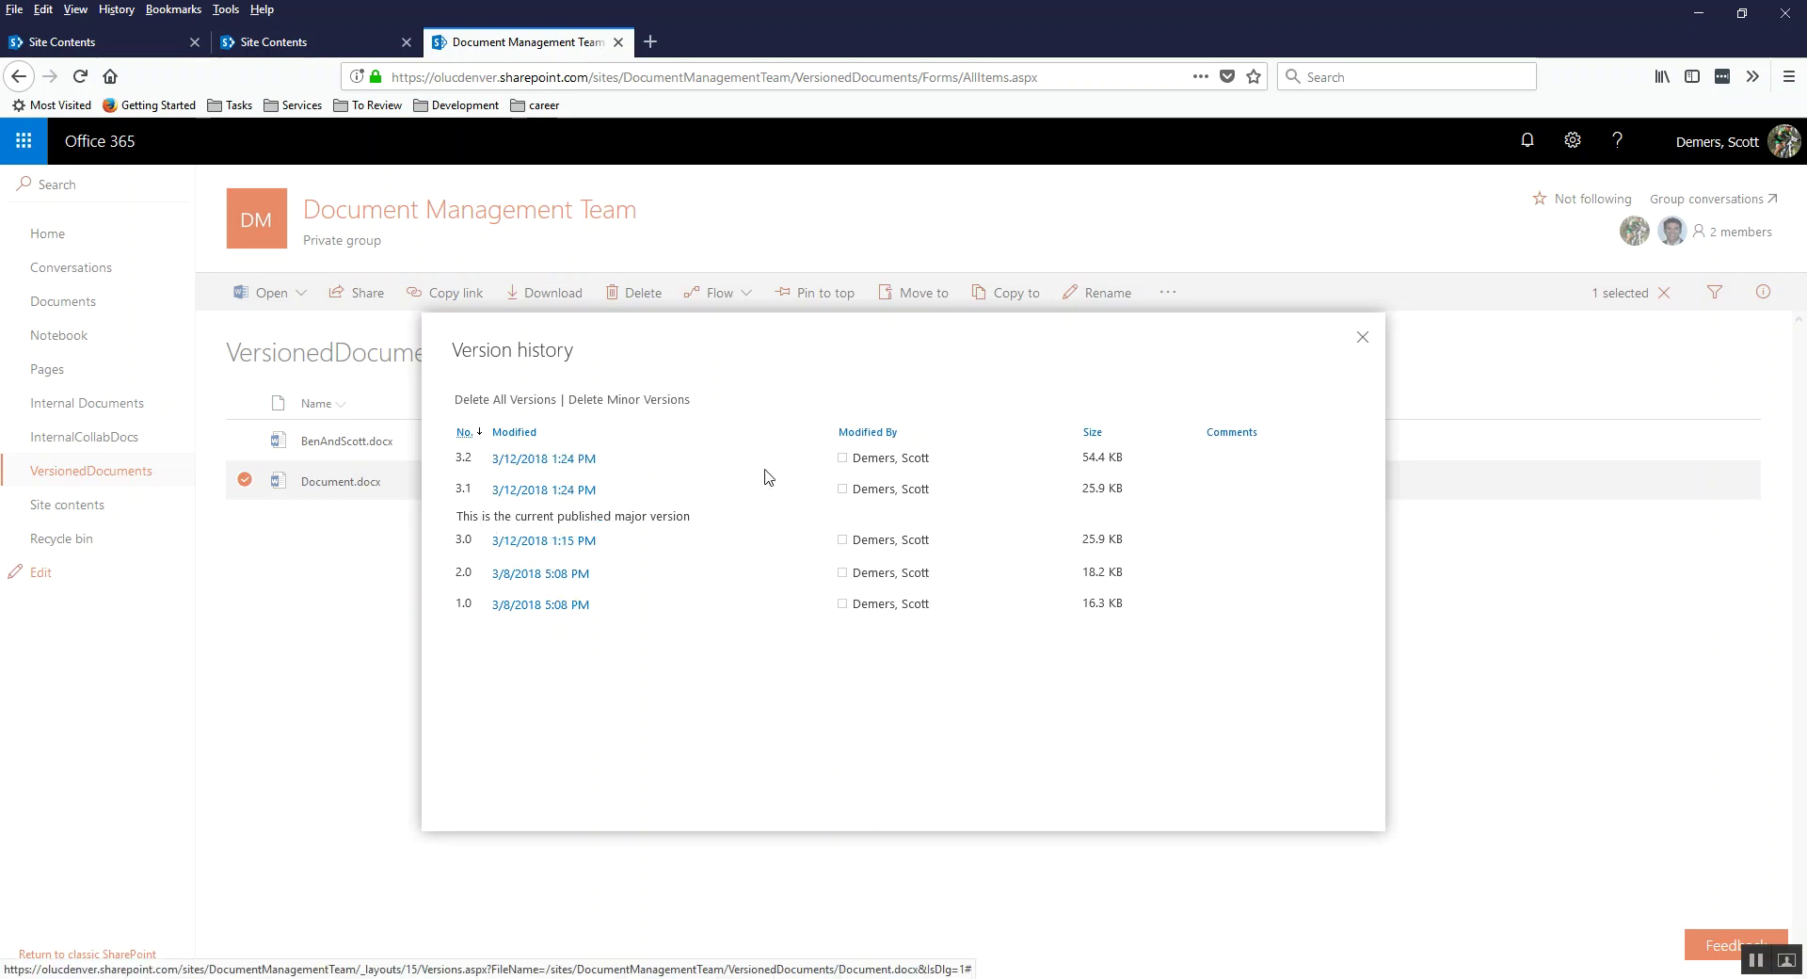
pyautogui.click(611, 490)
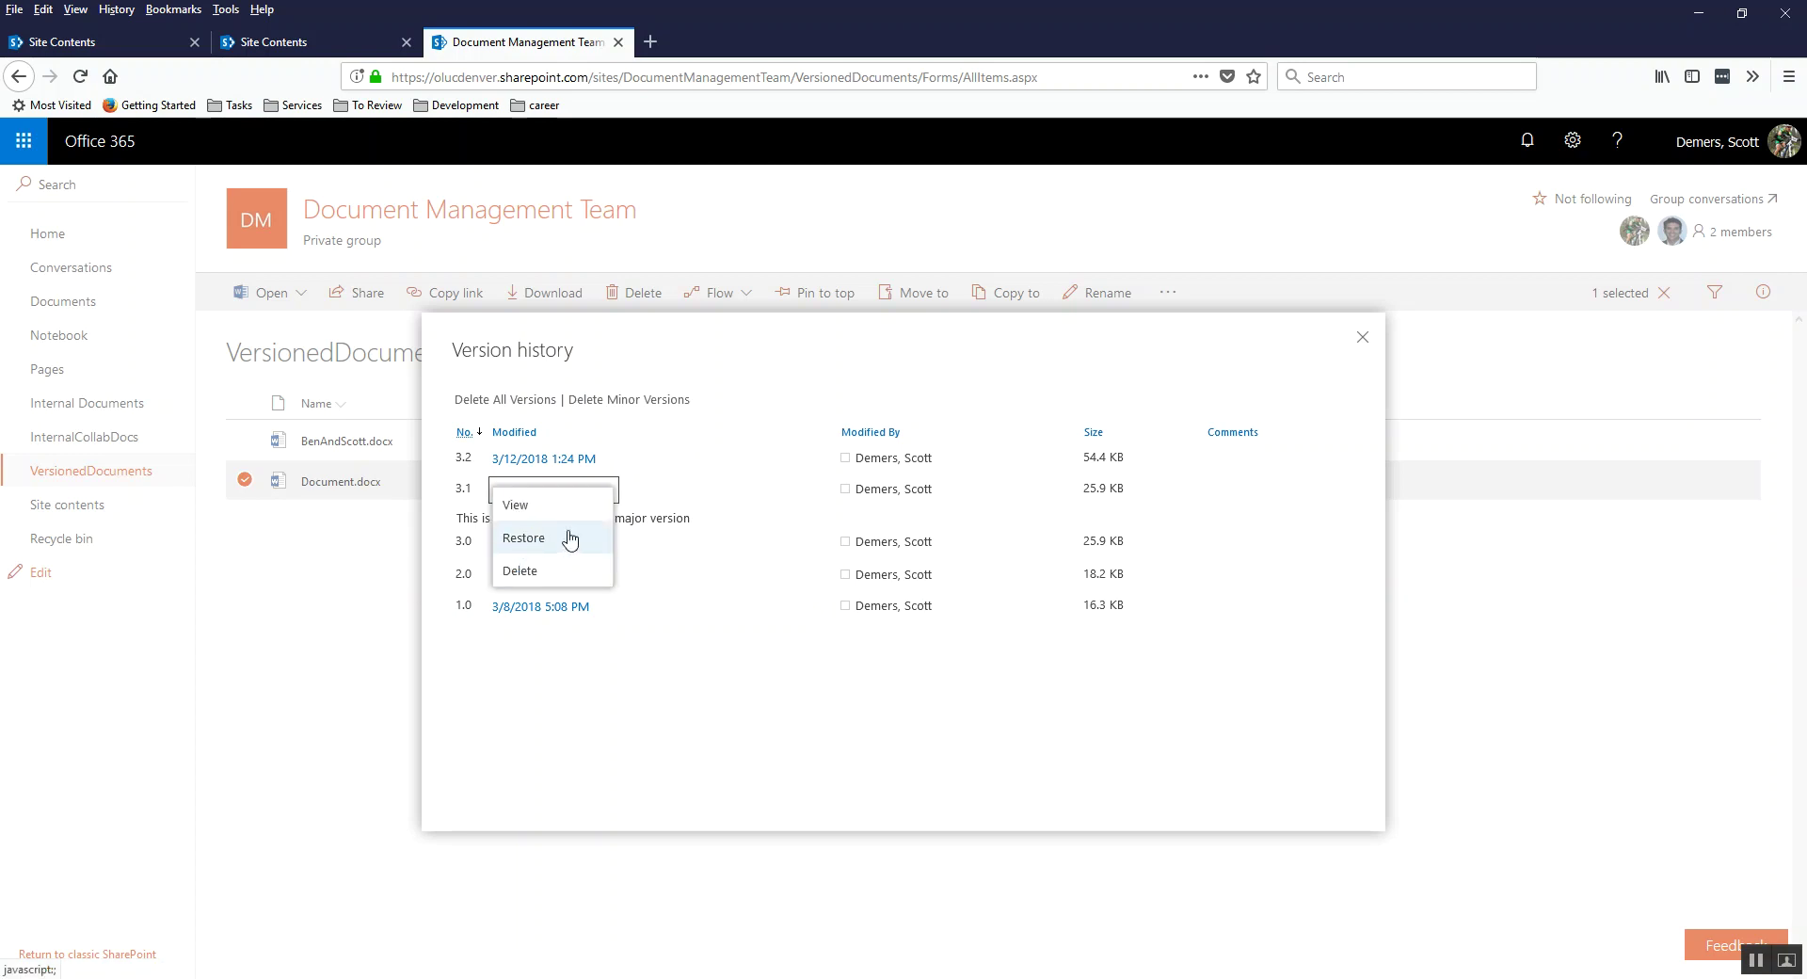
pyautogui.click(589, 703)
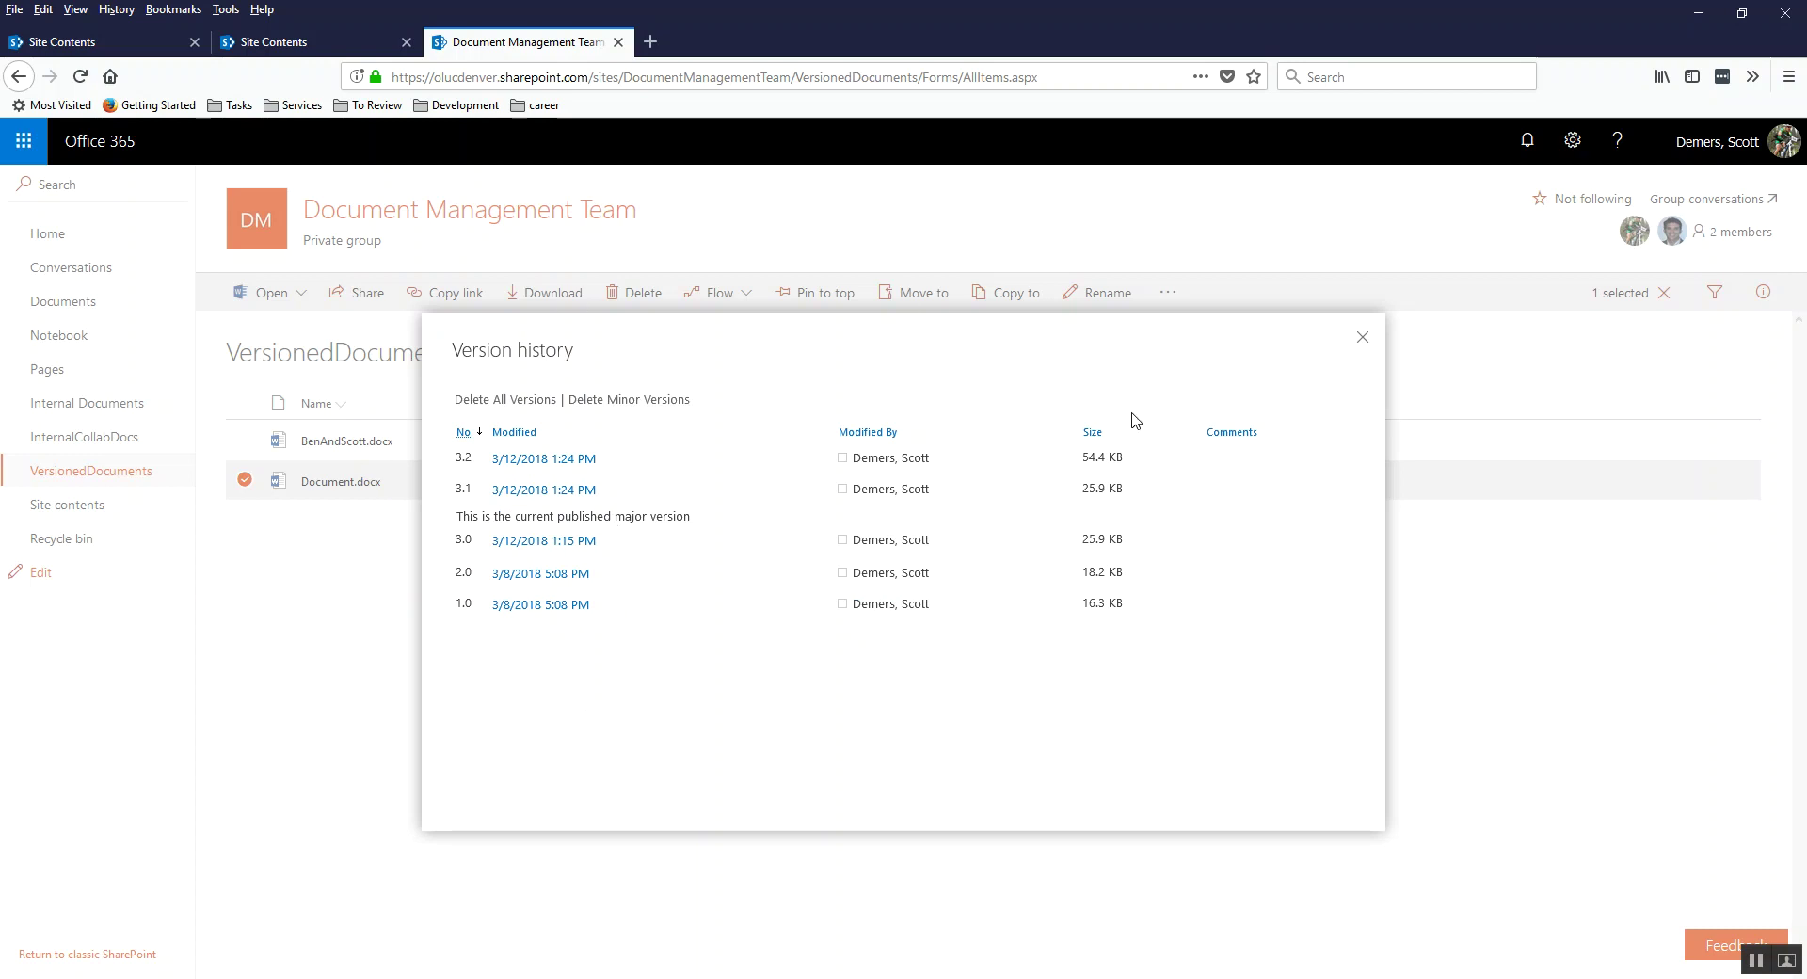
pyautogui.click(1363, 338)
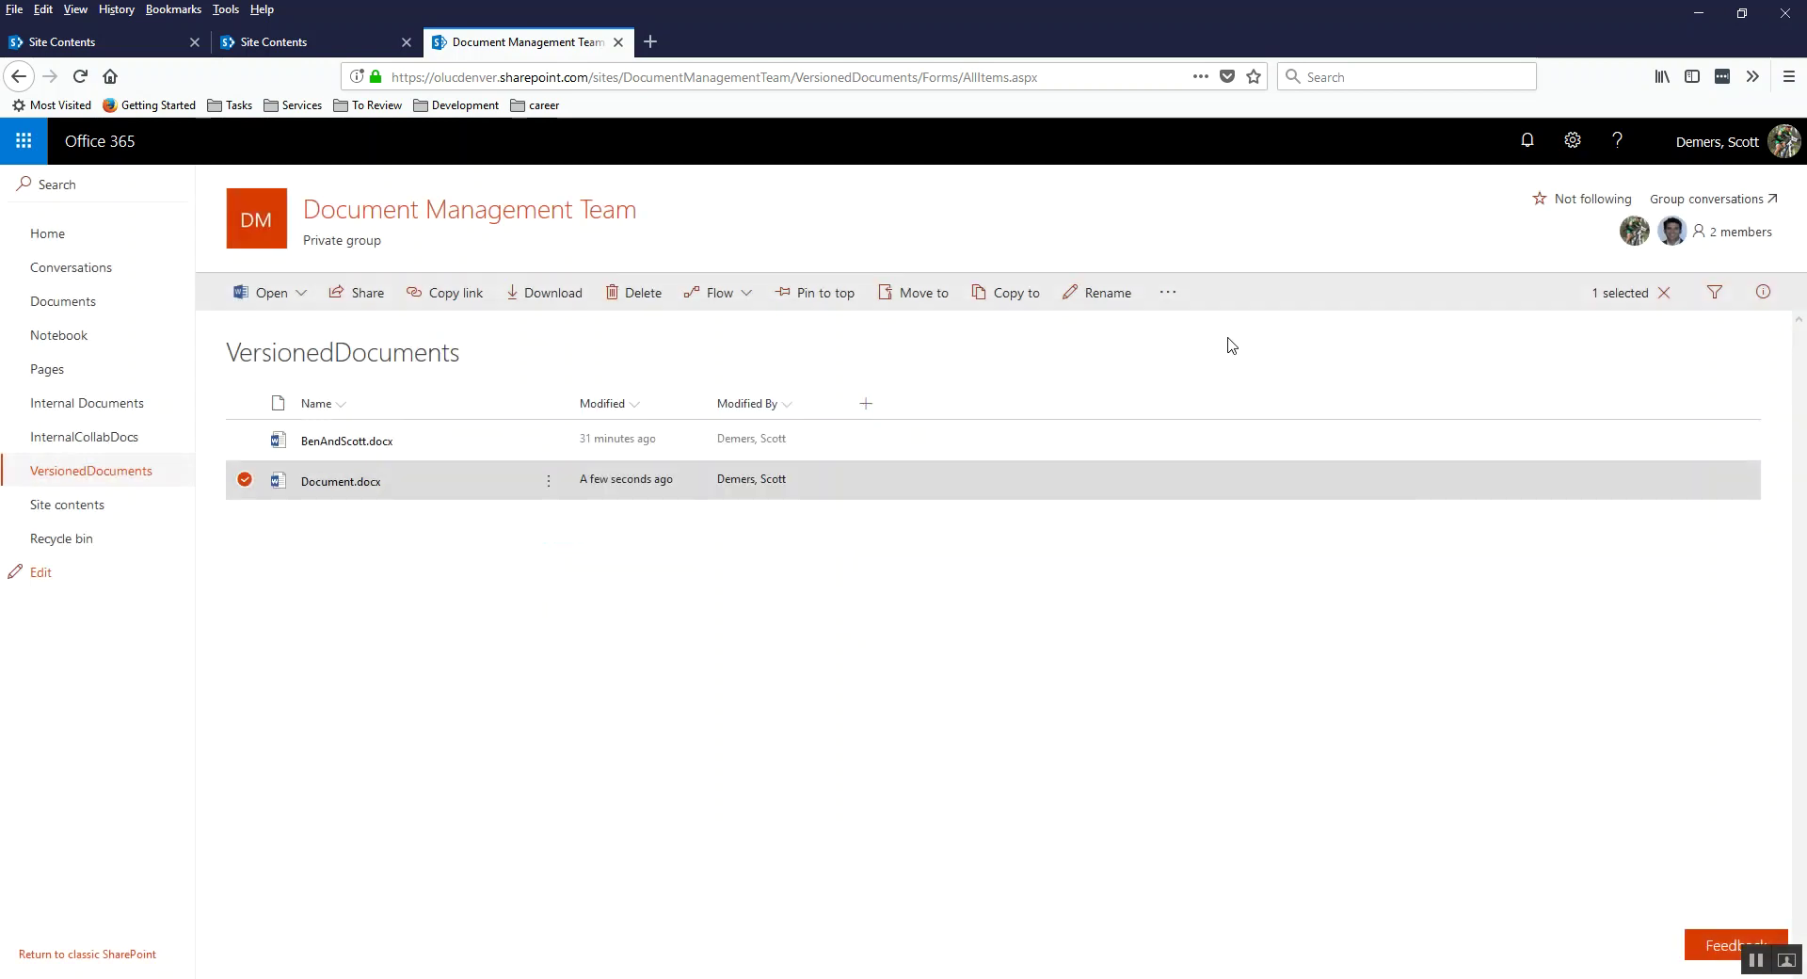
# - Publish Document.docx with the comment "This is the new version of the document"
pyautogui.click(550, 481)
pyautogui.moveTo(563, 477)
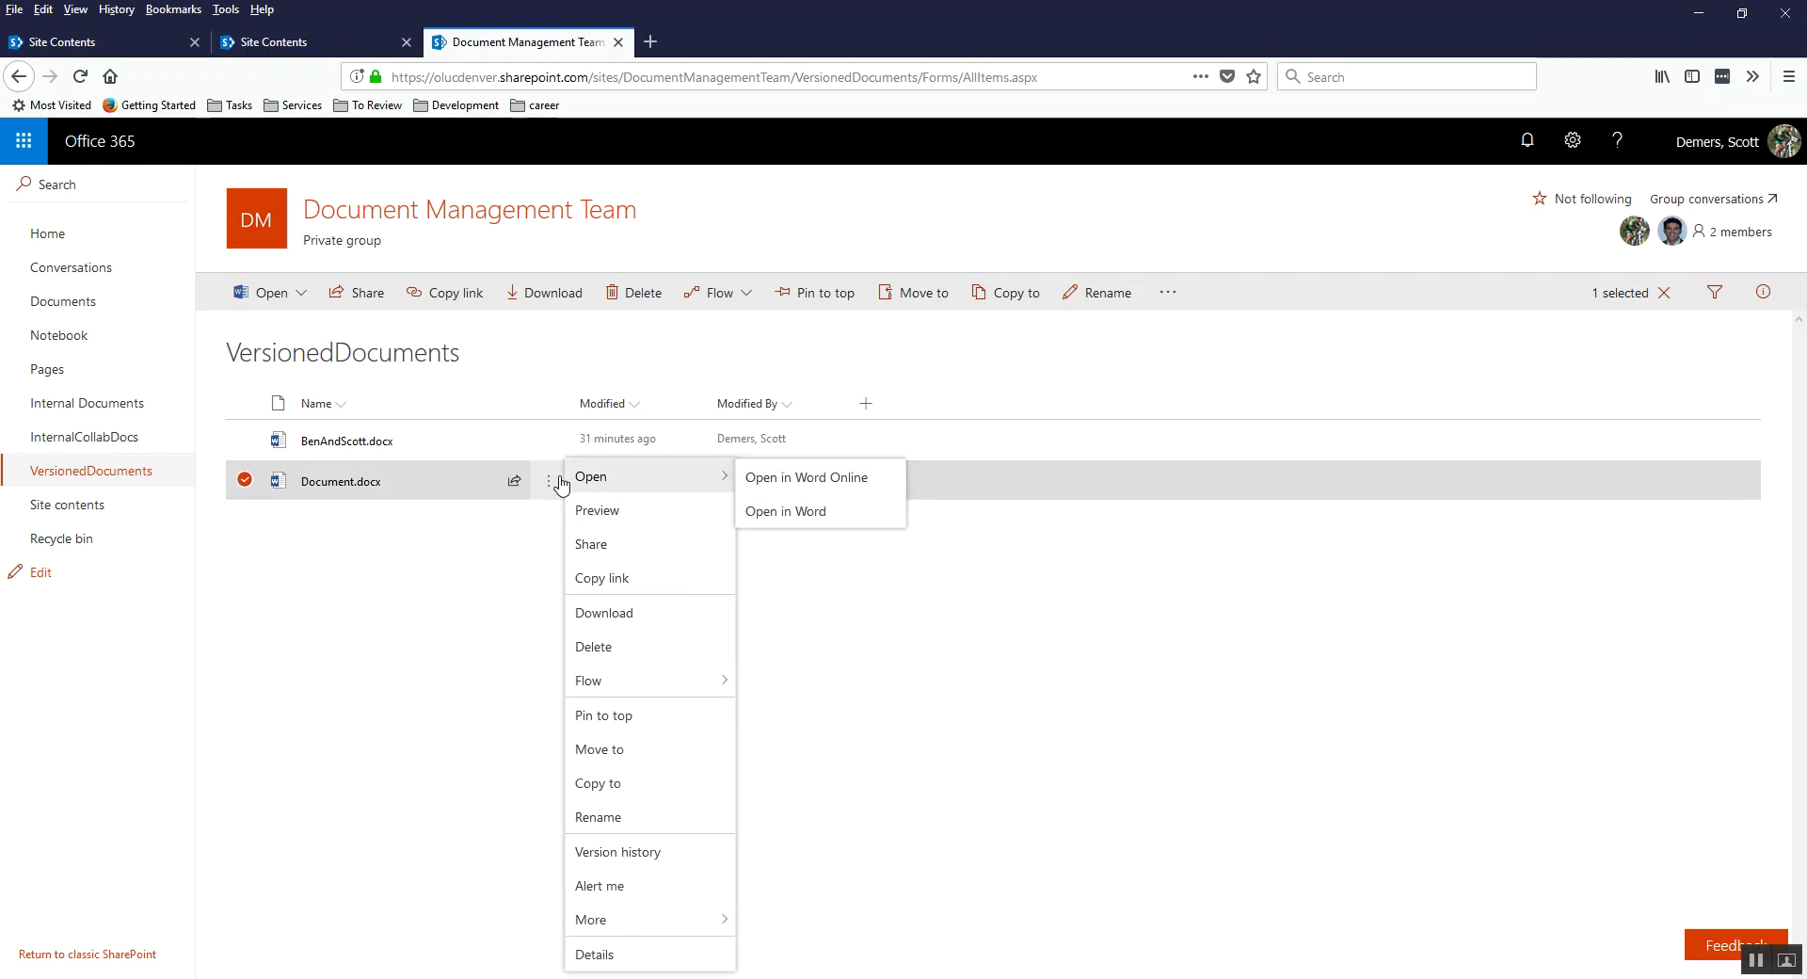
pyautogui.moveTo(593, 919)
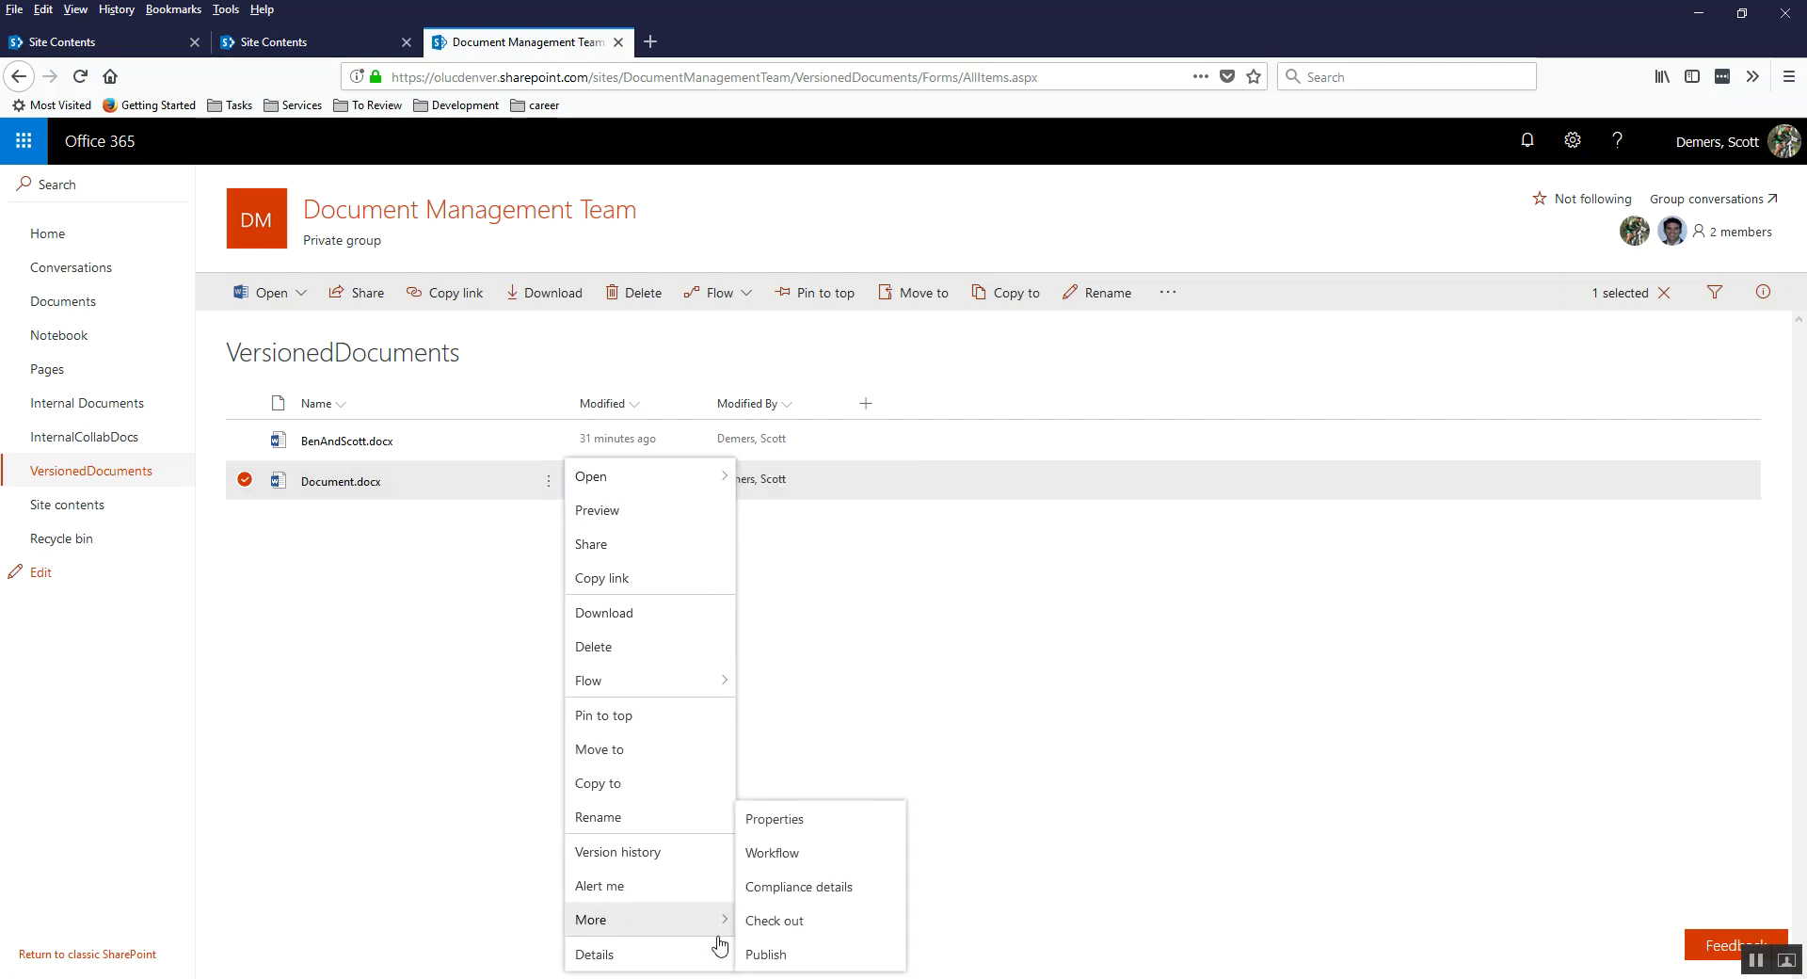
pyautogui.click(789, 954)
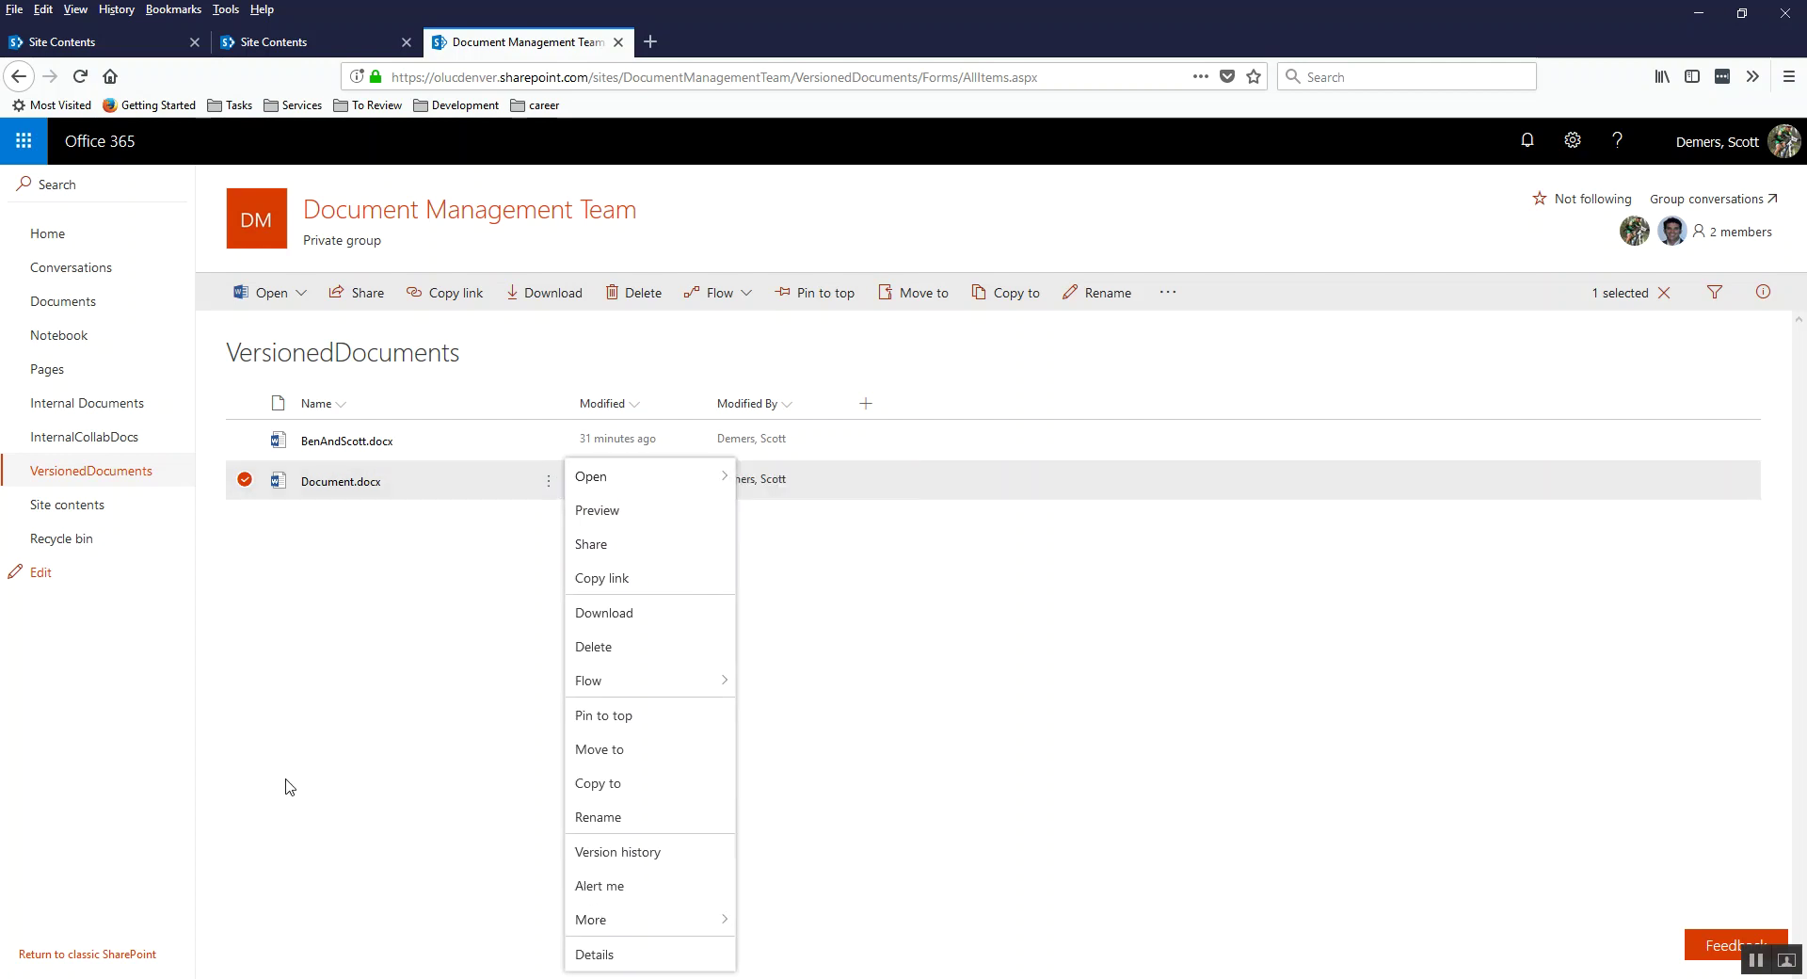
pyautogui.click(550, 481)
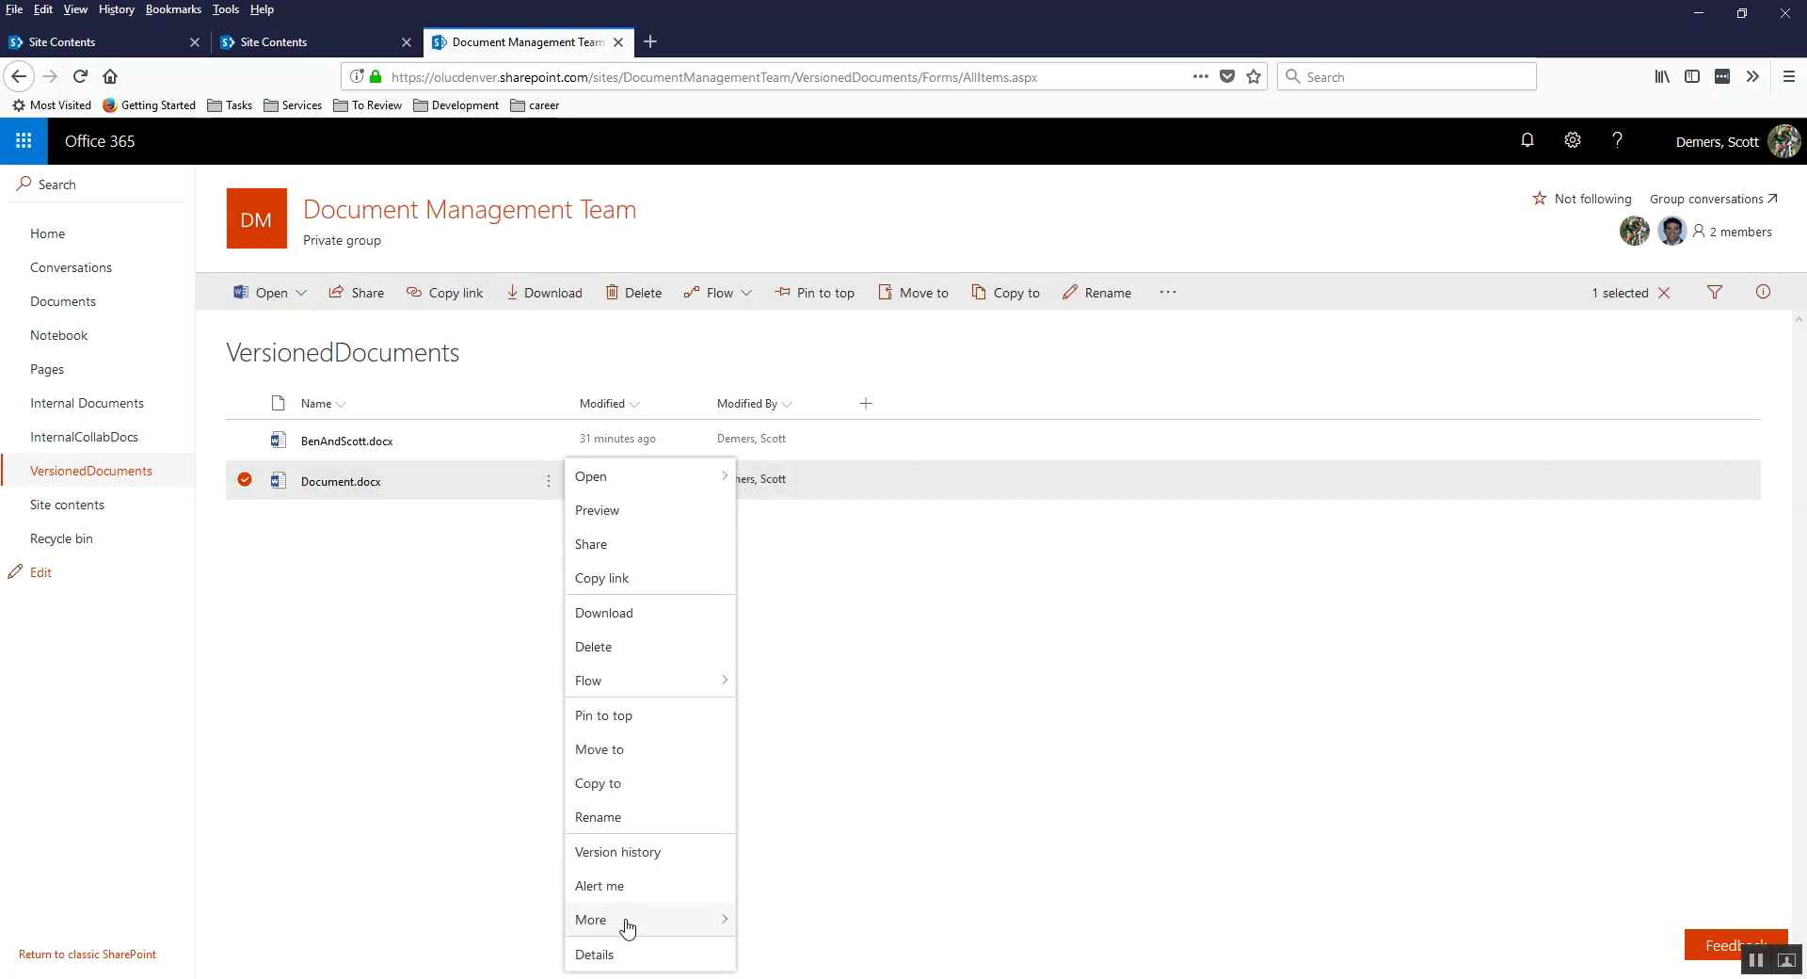
pyautogui.moveTo(724, 920)
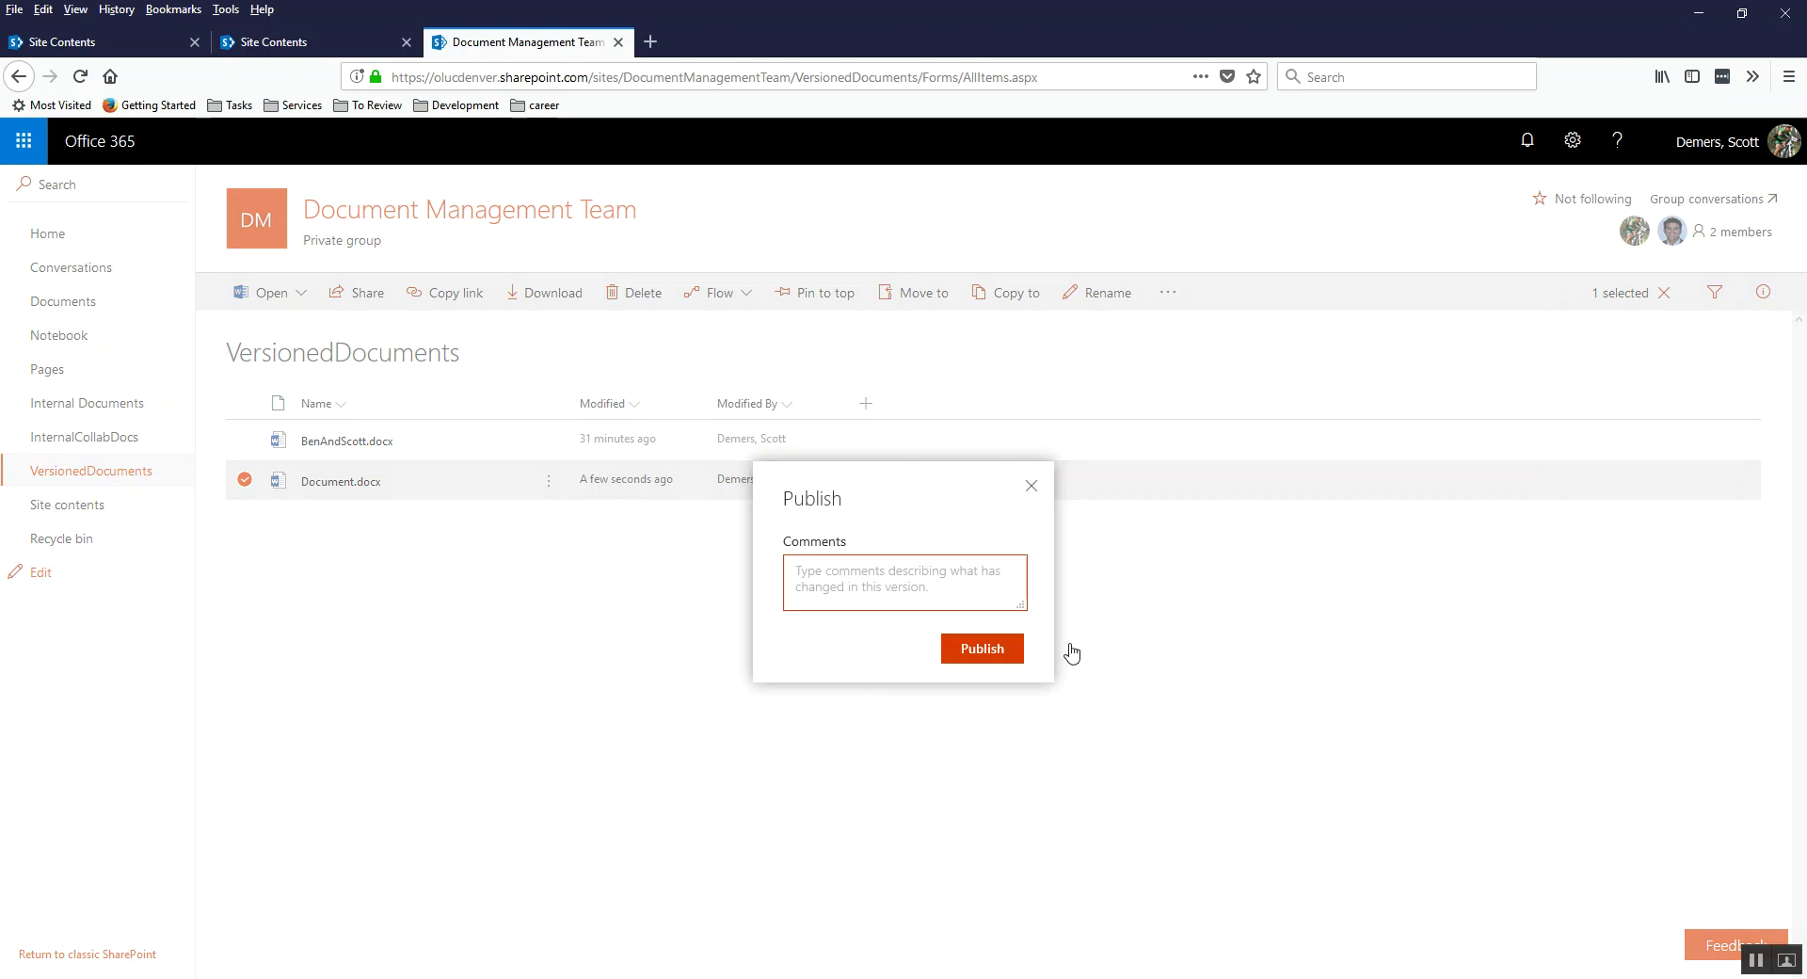
pyautogui.write('Thi')
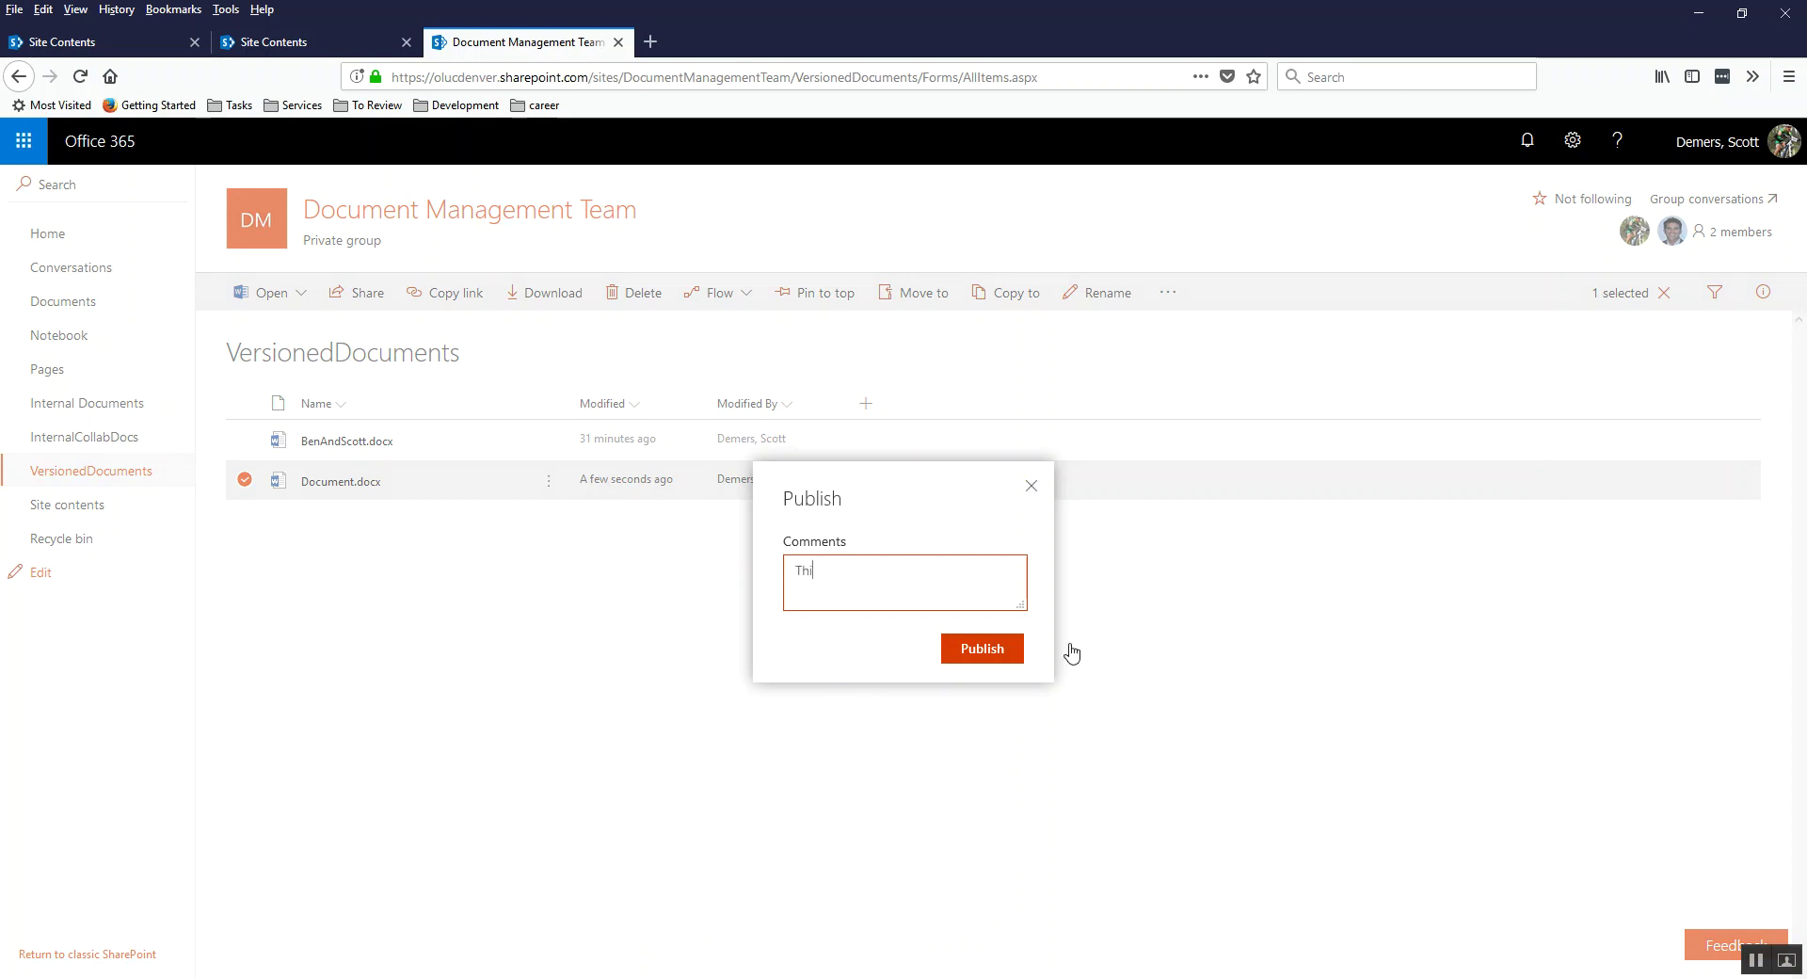
pyautogui.write('s is the new version of the document')
pyautogui.click(997, 656)
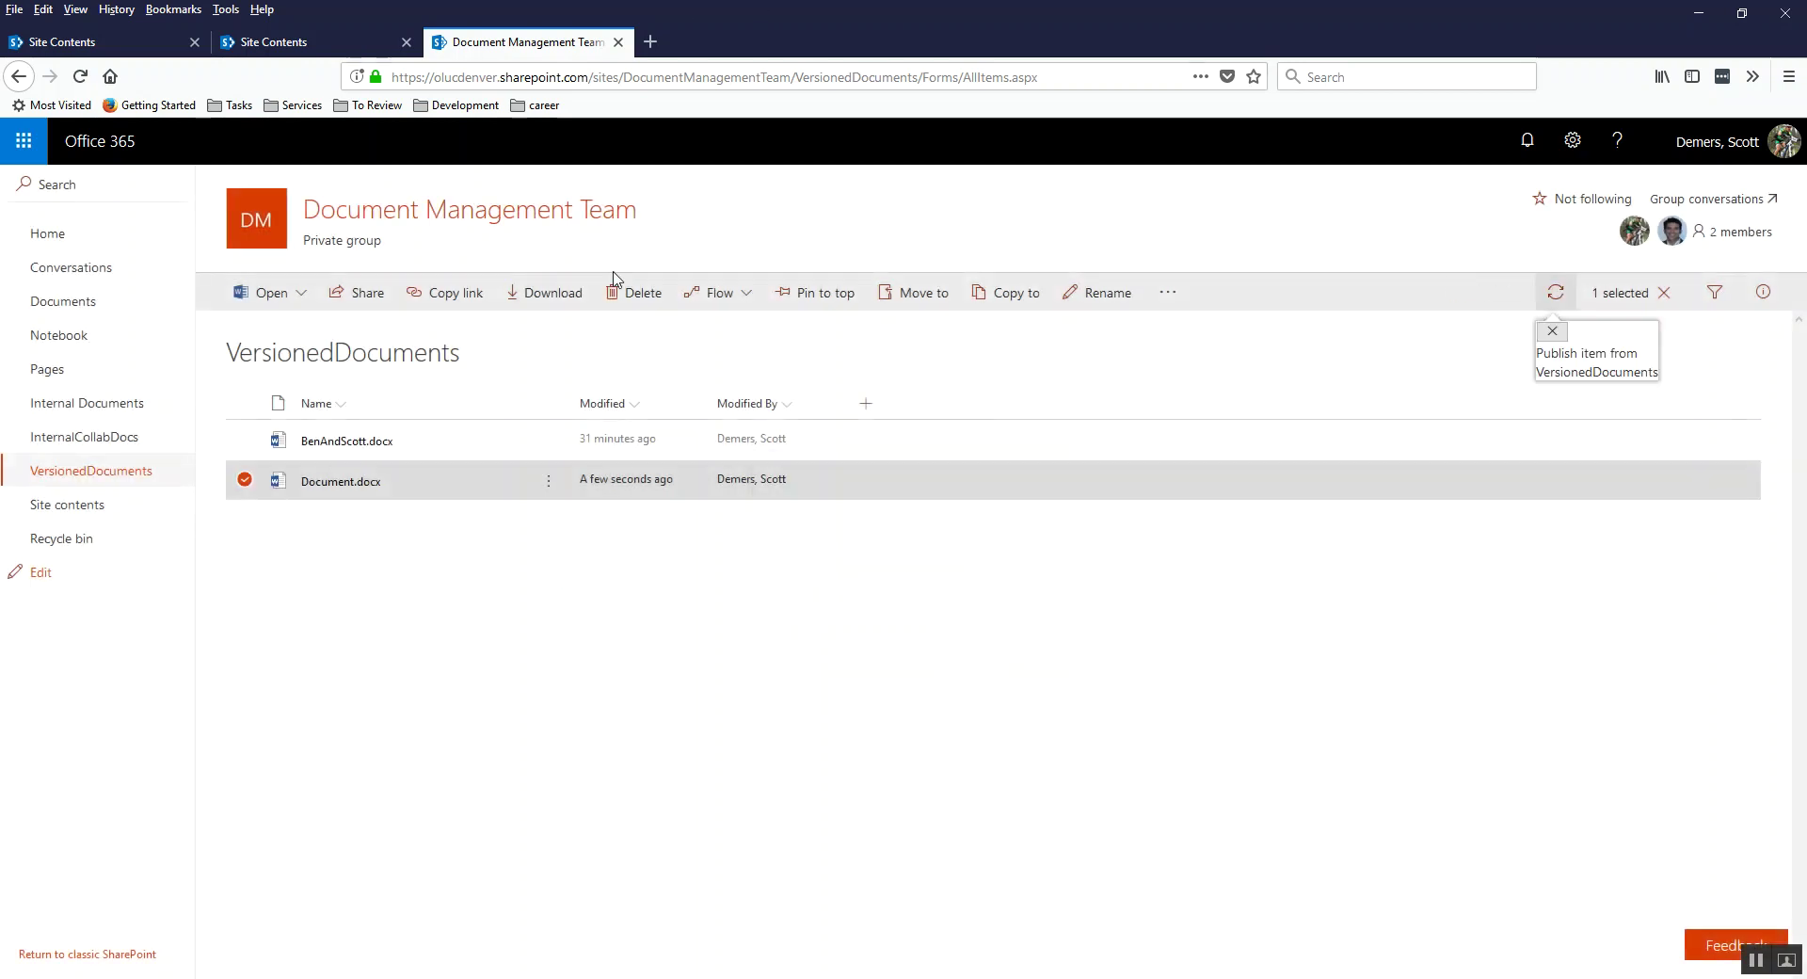
# - Reopen the version history of Document.docx to check the published version
pyautogui.click(547, 482)
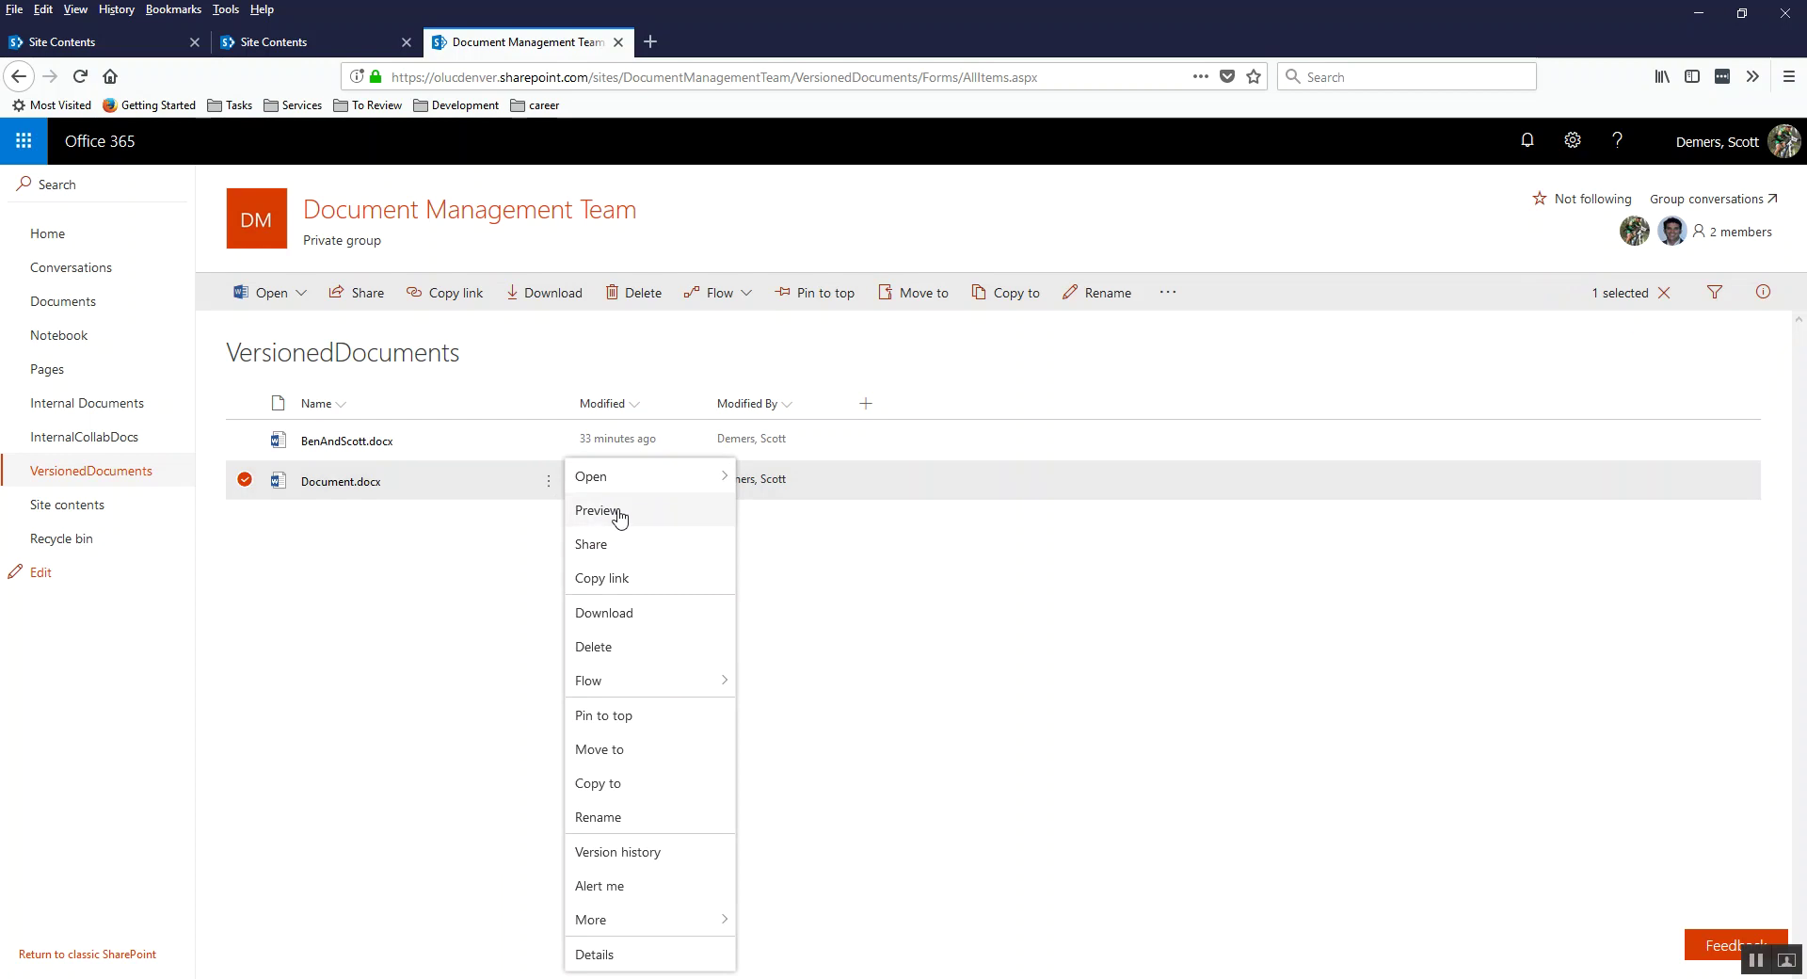
pyautogui.click(632, 853)
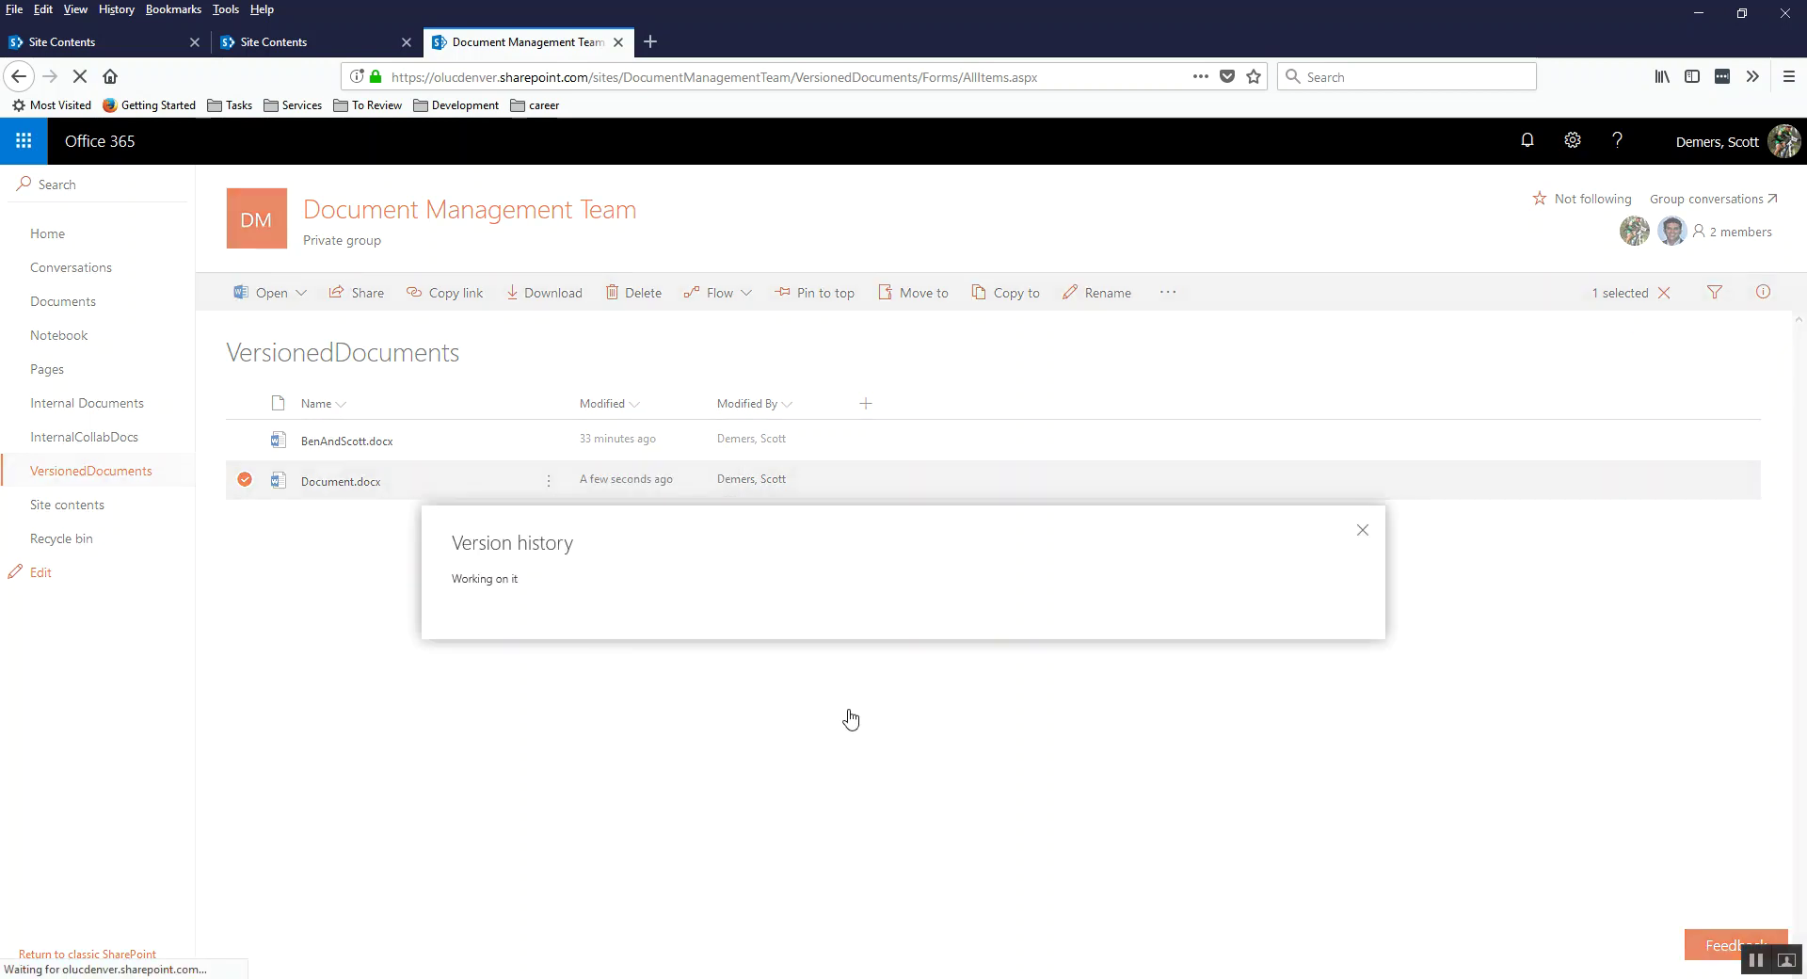